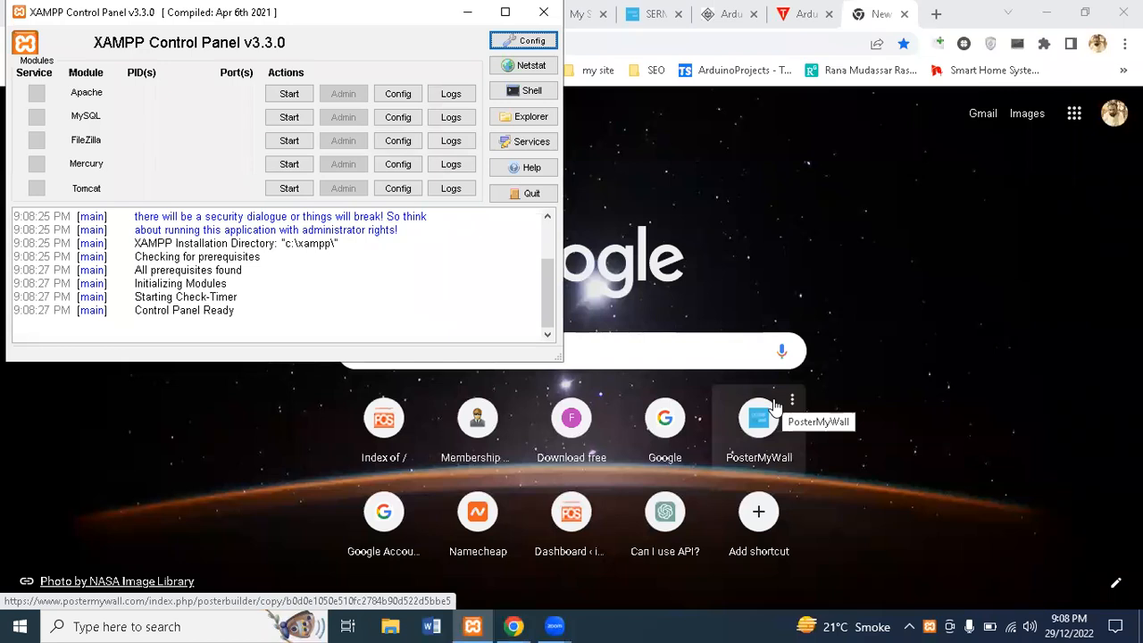
Start the Apache and MySQL modules in XAMPP and minimize its control panel.
click(289, 95)
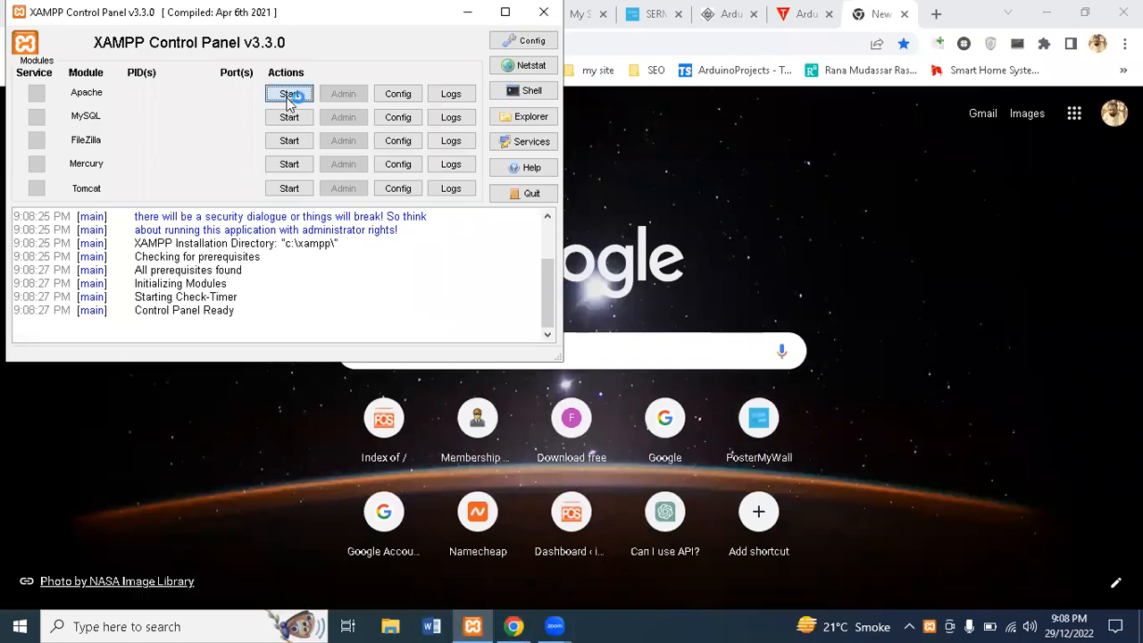
click(289, 118)
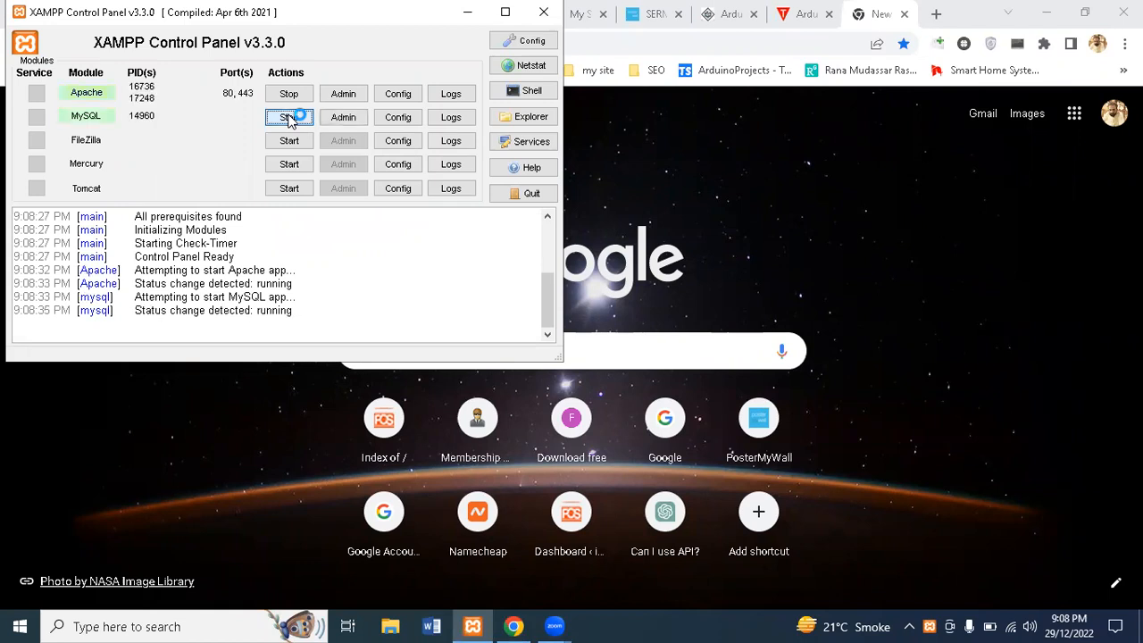
click(464, 11)
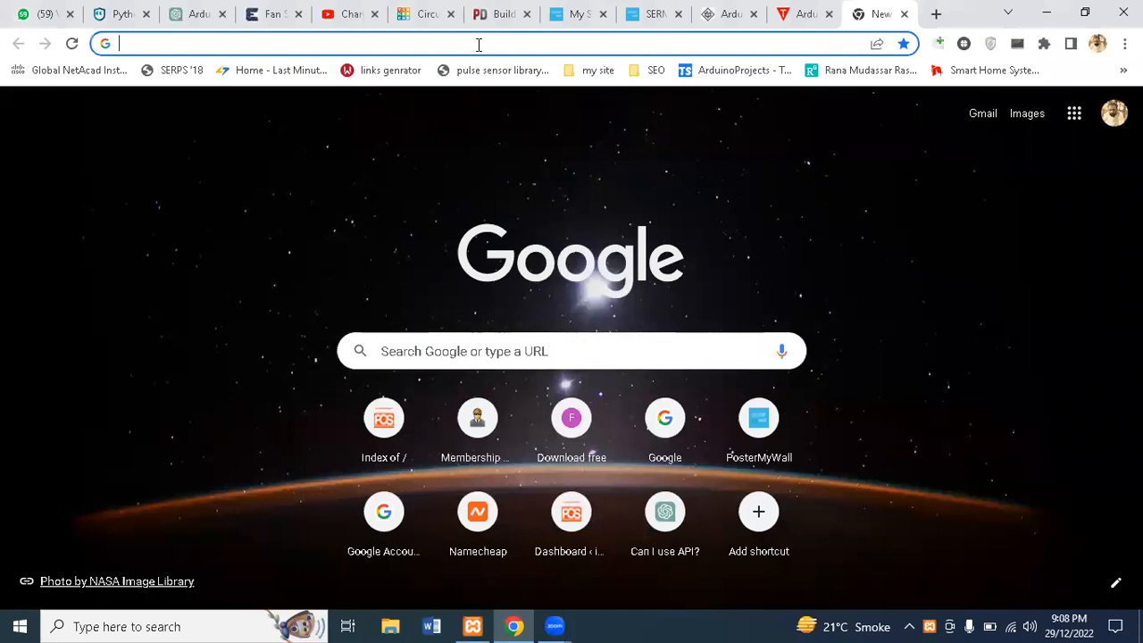
Go to localhost in the browser and open the infosyspk site from the directory index.
click(478, 45)
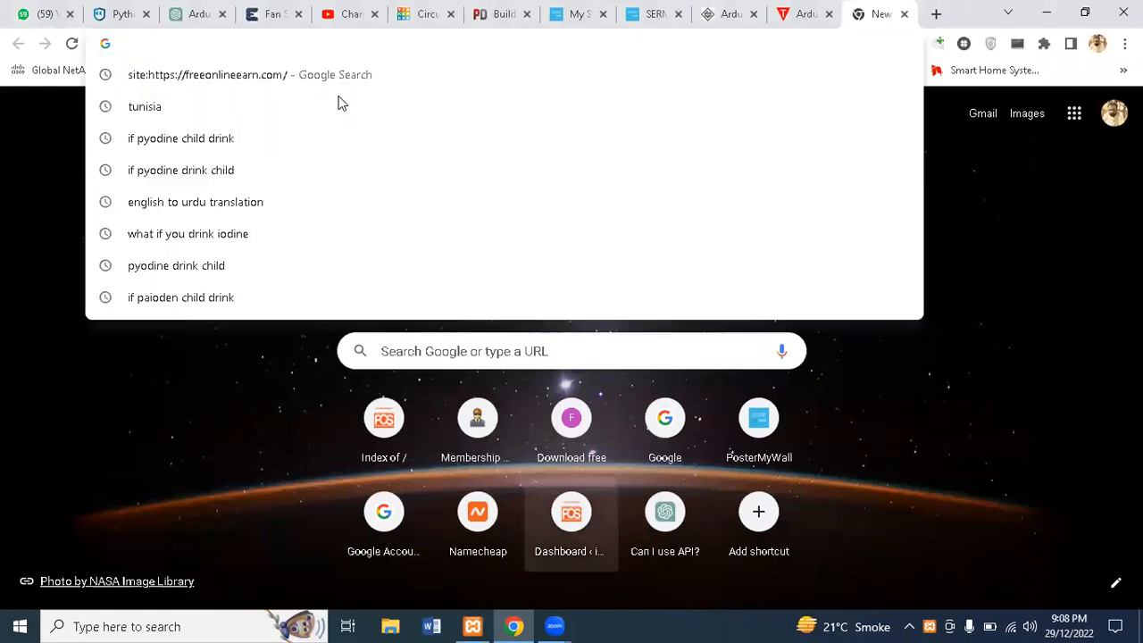
text(localhost)
key(Return)
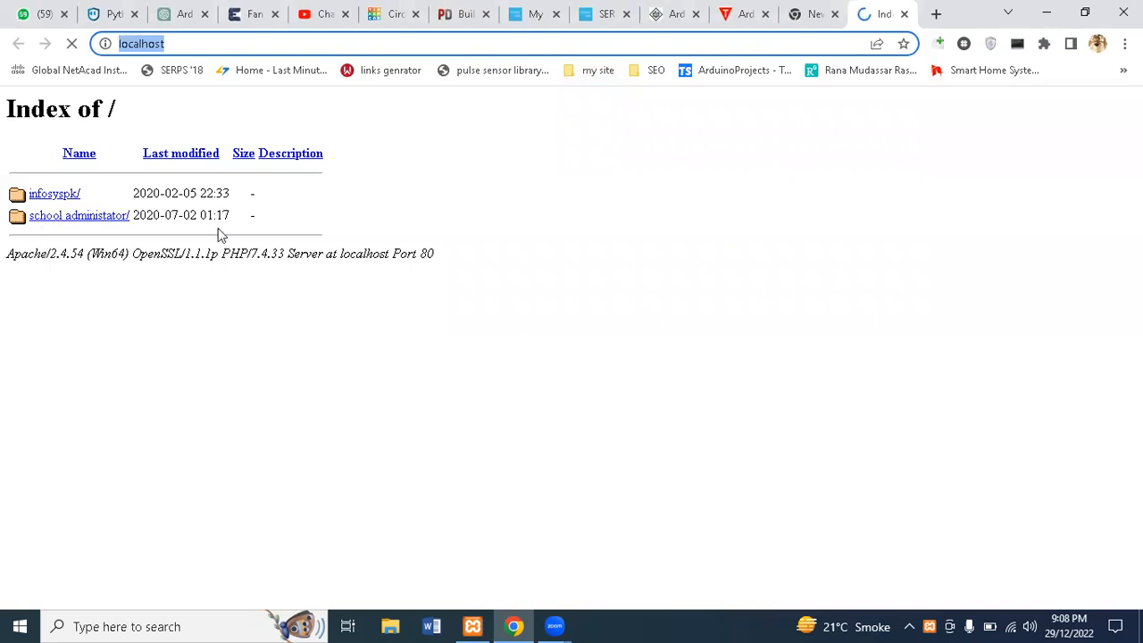
scroll(218, 229, up, 3)
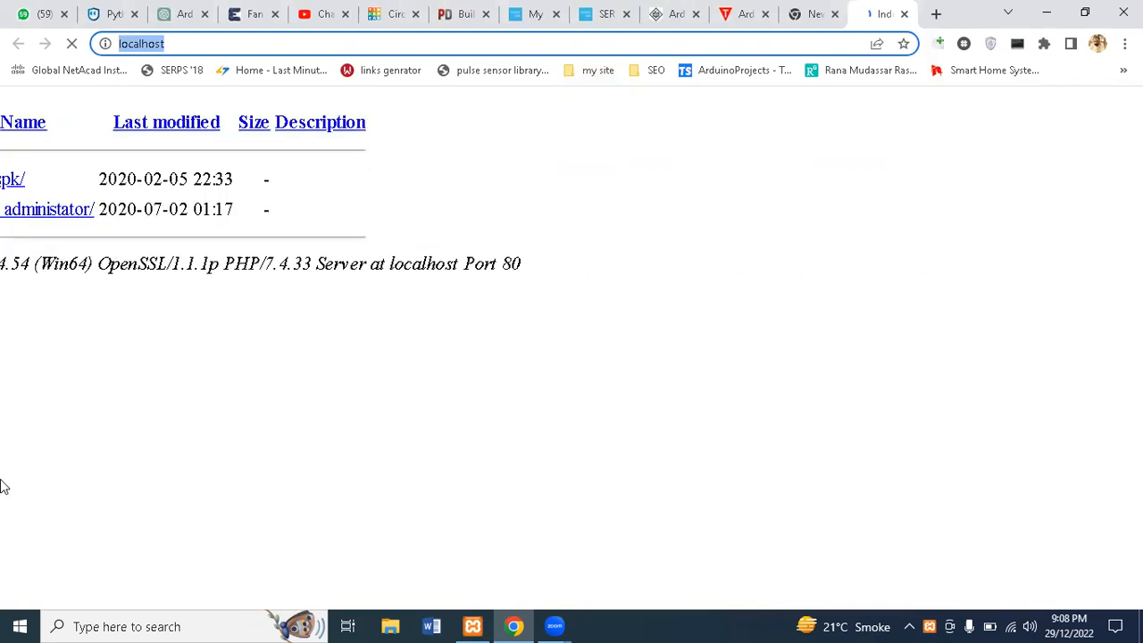
click(79, 494)
scroll(80, 495, left, 1)
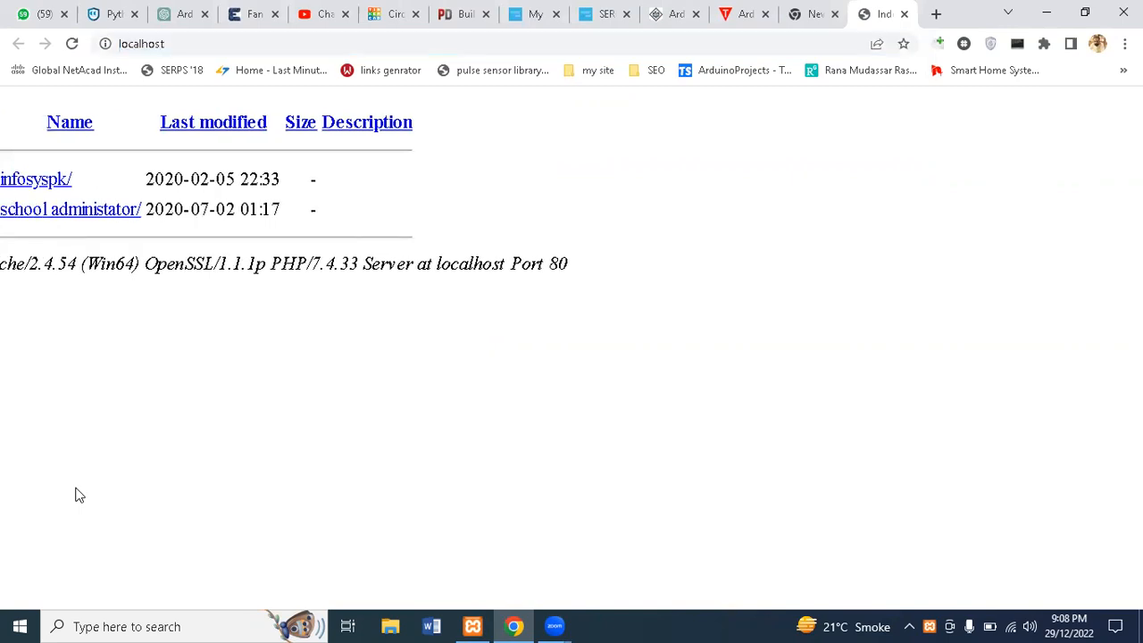
scroll(65, 211, left, 1)
click(92, 180)
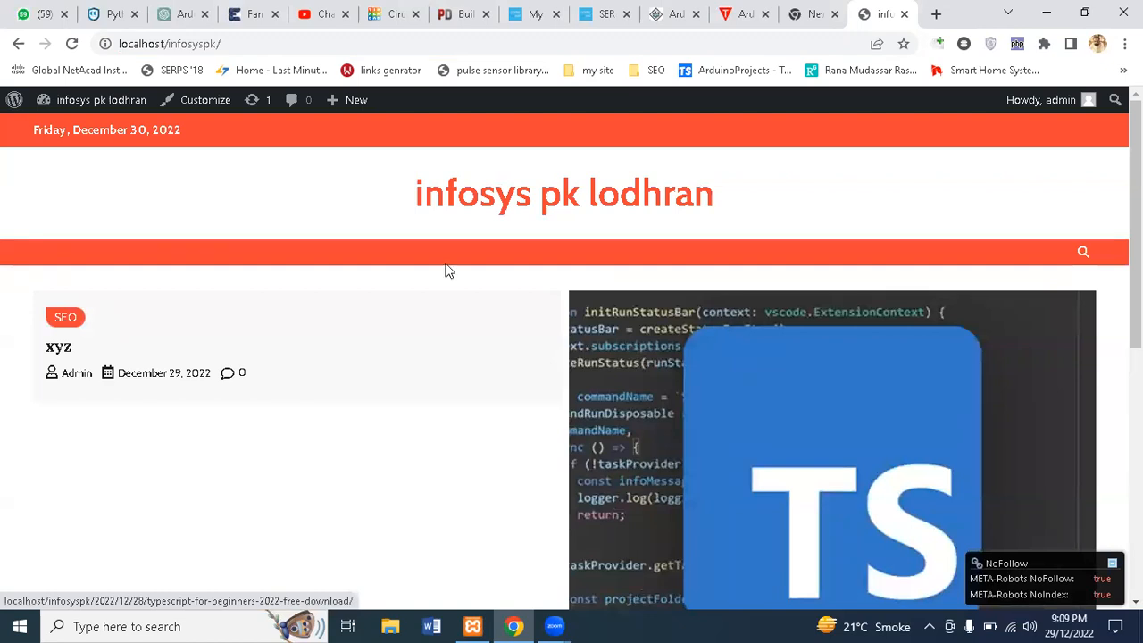
Open the site's WordPress dashboard and load the public site in a separate tab, then return to the dashboard.
mouse_move(83, 107)
click(55, 130)
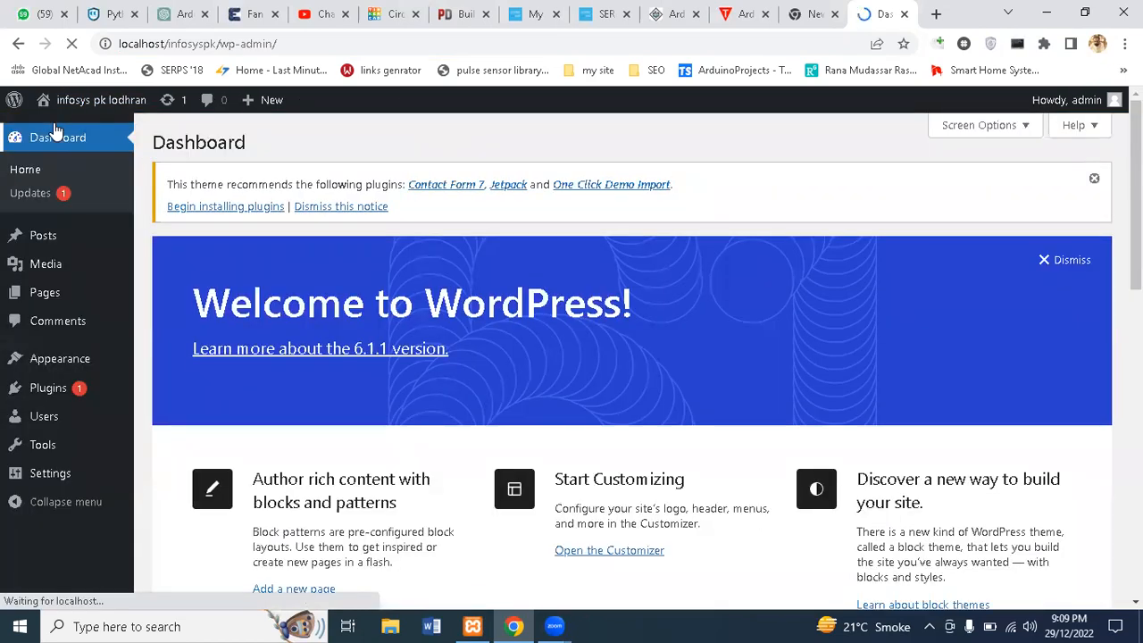
middle_click(103, 103)
click(893, 13)
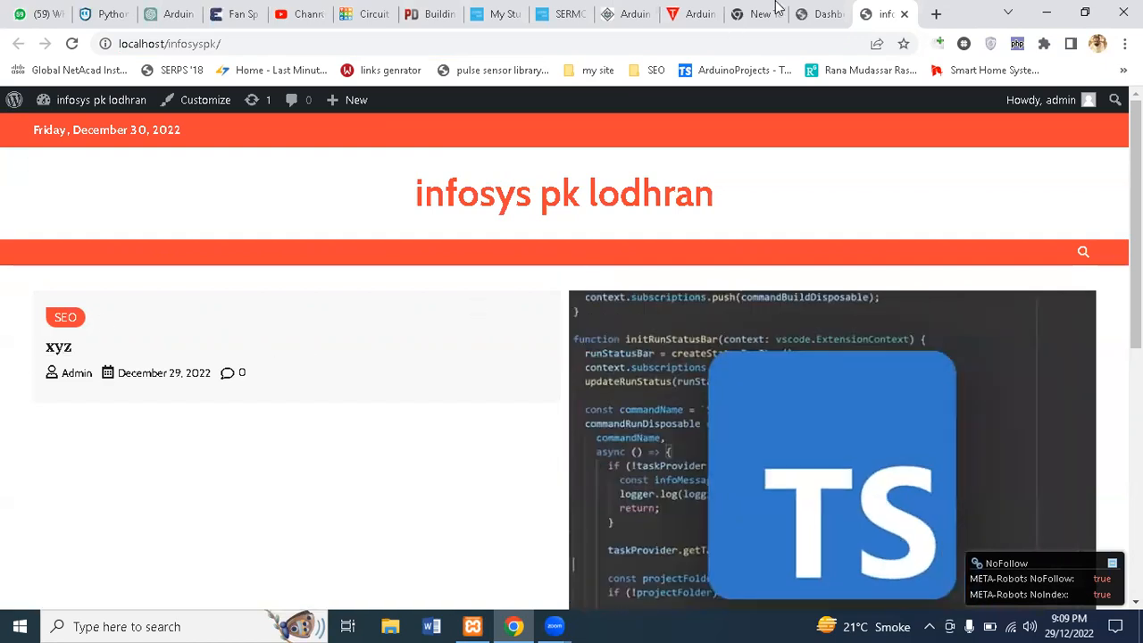
click(804, 9)
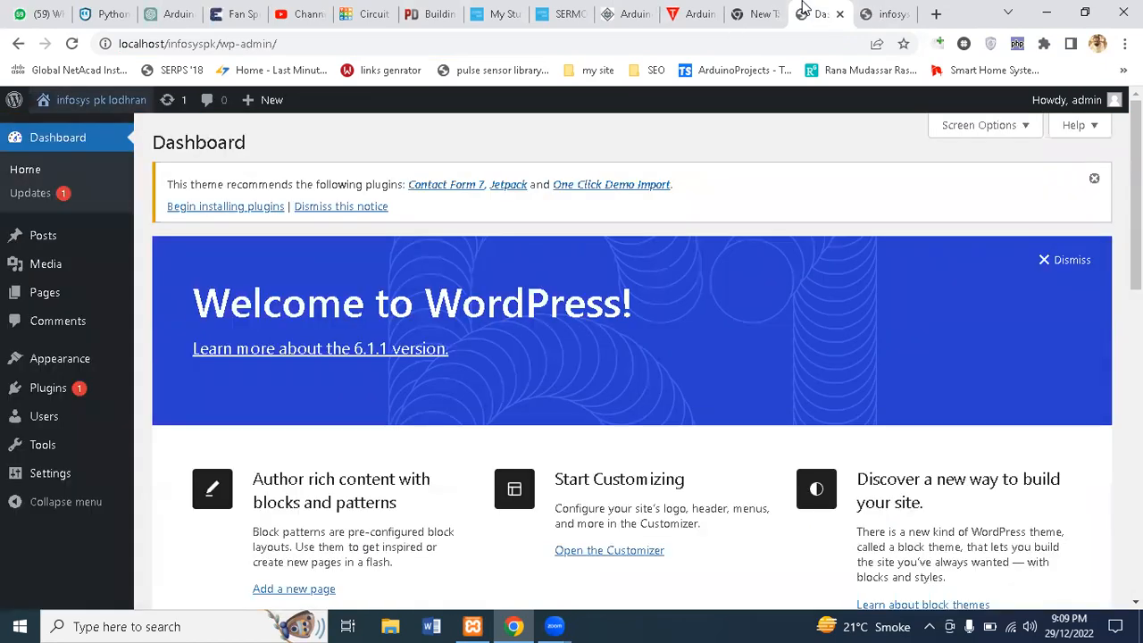
Review the existing post categories and the category options offered in the new post editor.
mouse_move(43, 235)
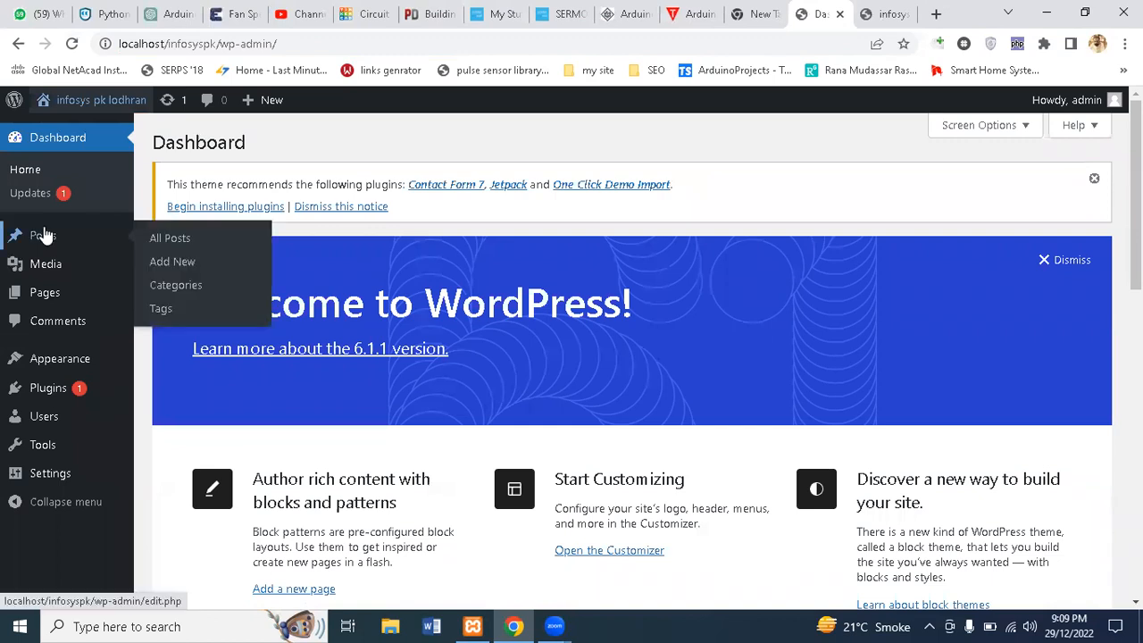
click(174, 288)
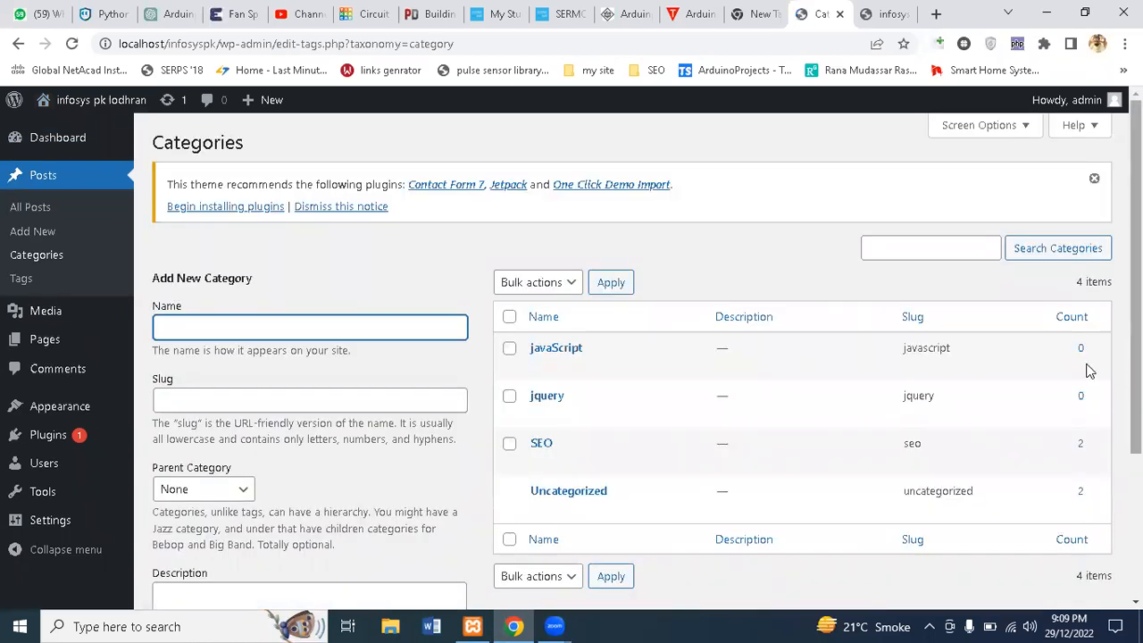
scroll(1089, 369, down, 3)
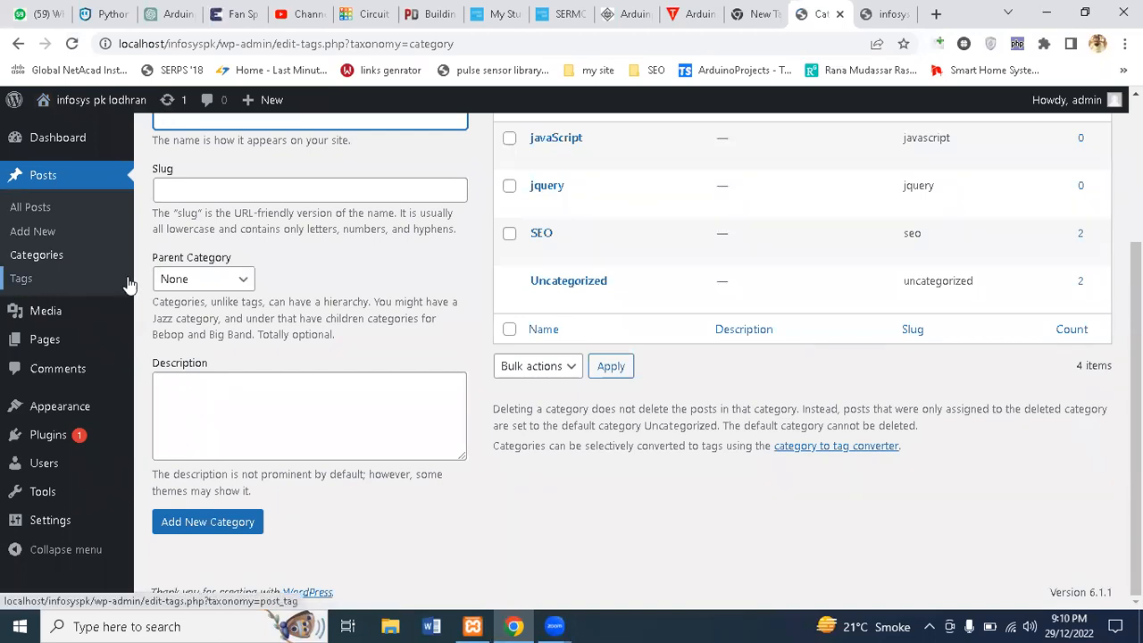
click(41, 233)
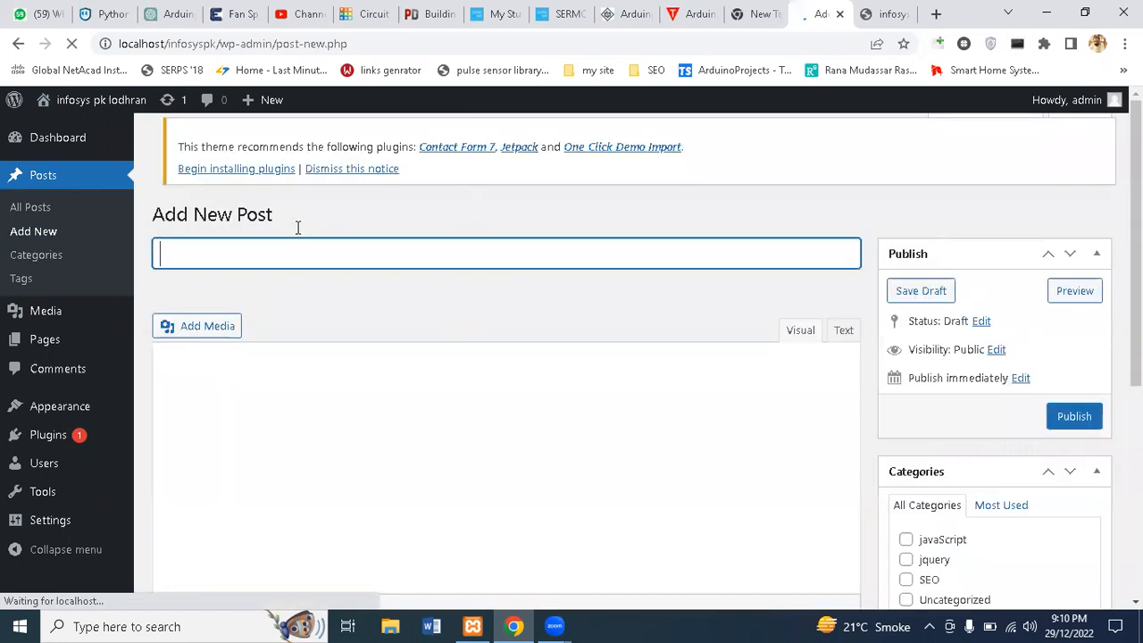
scroll(1101, 321, down, 3)
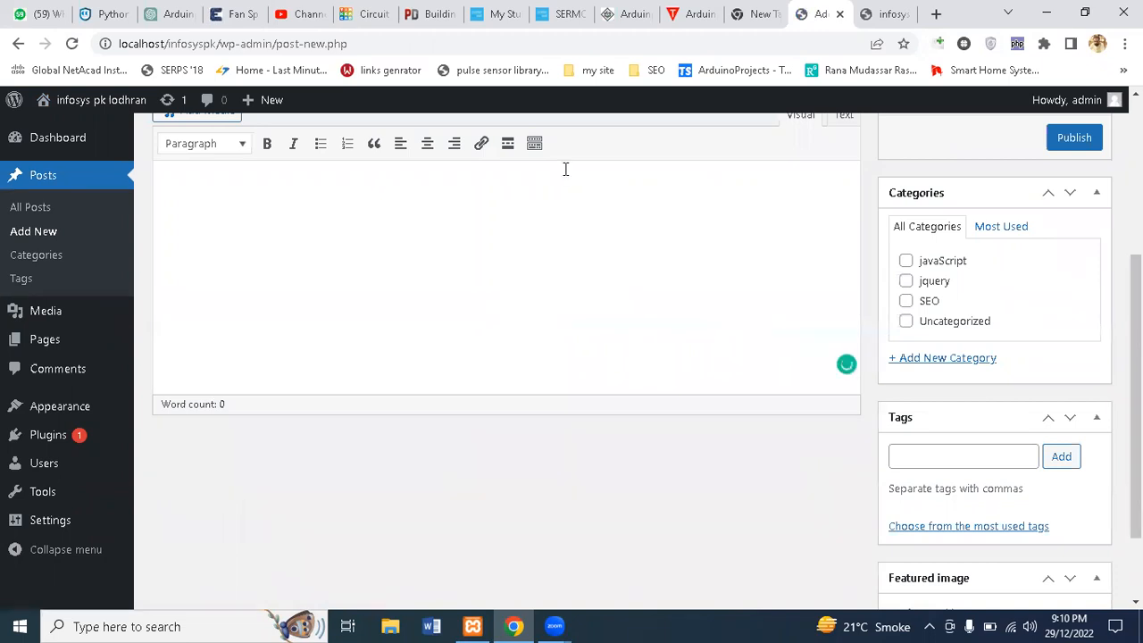
Open the Menus page of the site's appearance settings, leaving the new post unsaved.
mouse_move(59, 334)
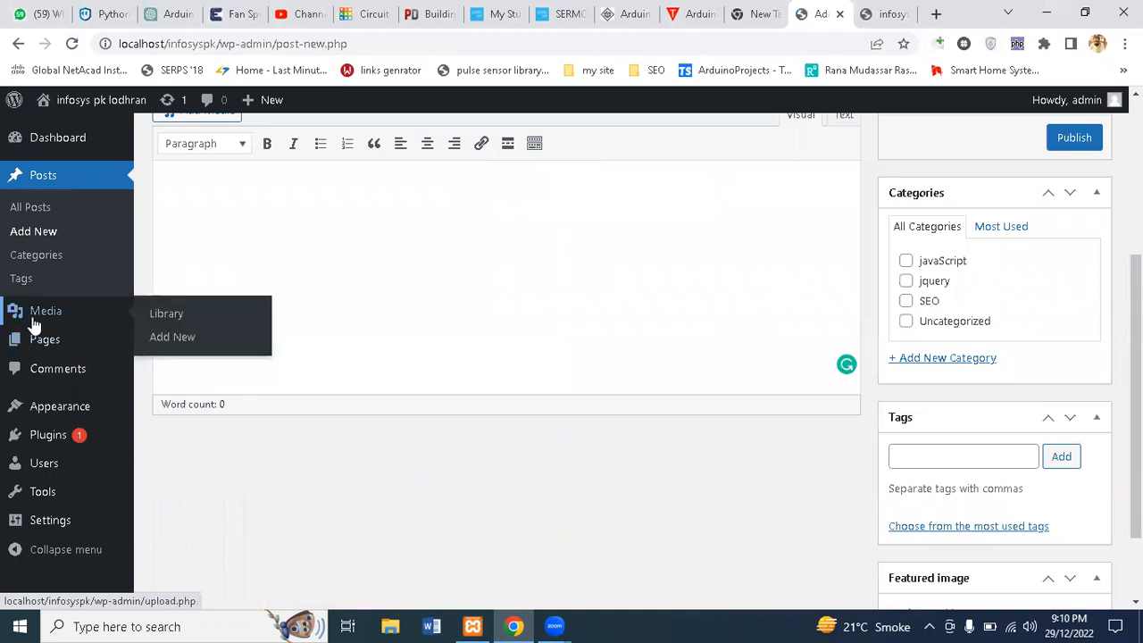
mouse_move(71, 407)
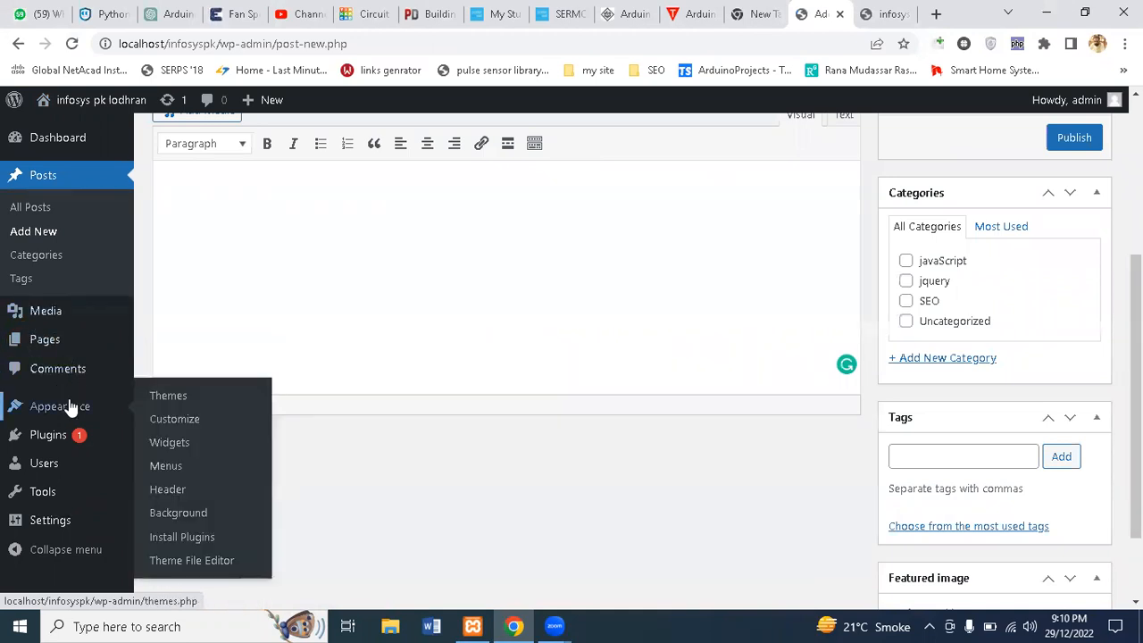
click(164, 465)
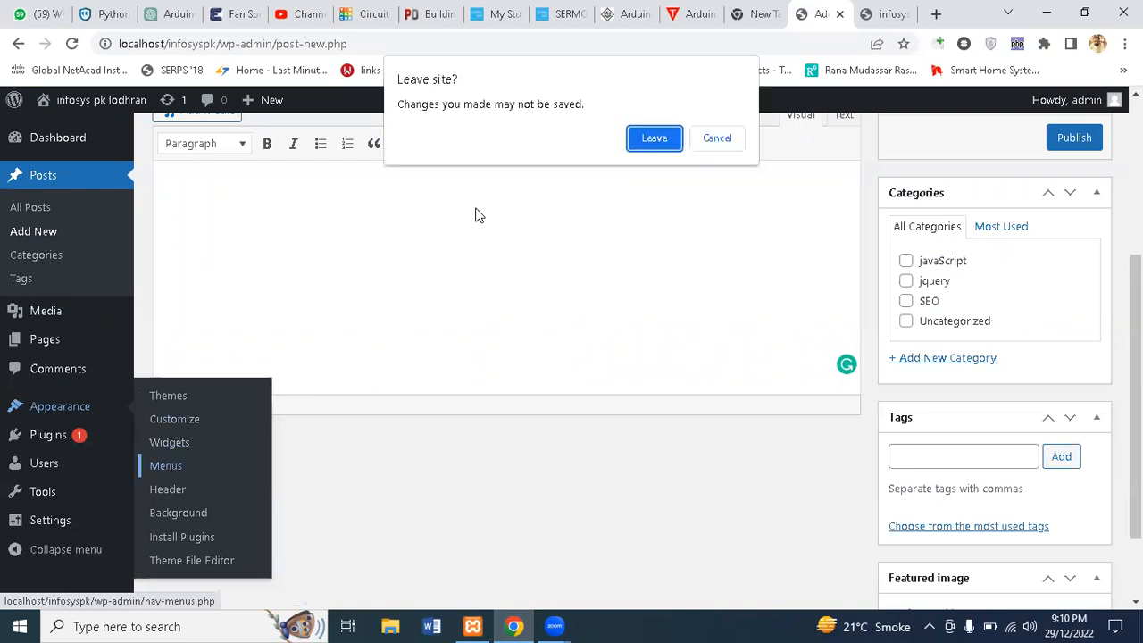
click(652, 138)
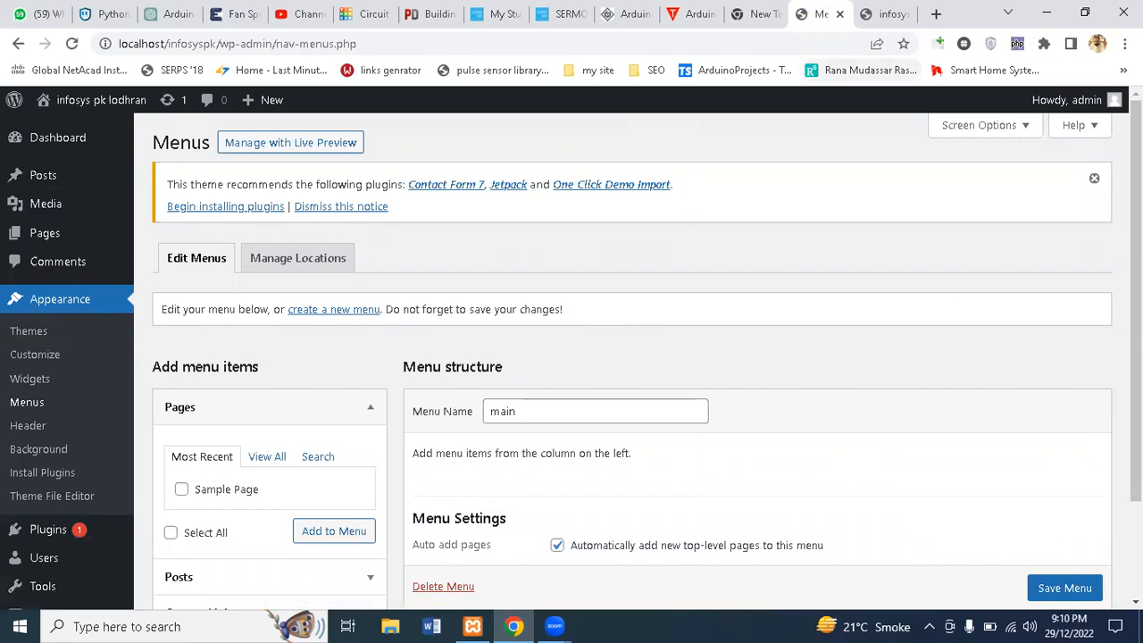
Look through the menu settings and the pages, posts and custom links available as menu items.
scroll(651, 140, down, 1)
scroll(519, 226, down, 1)
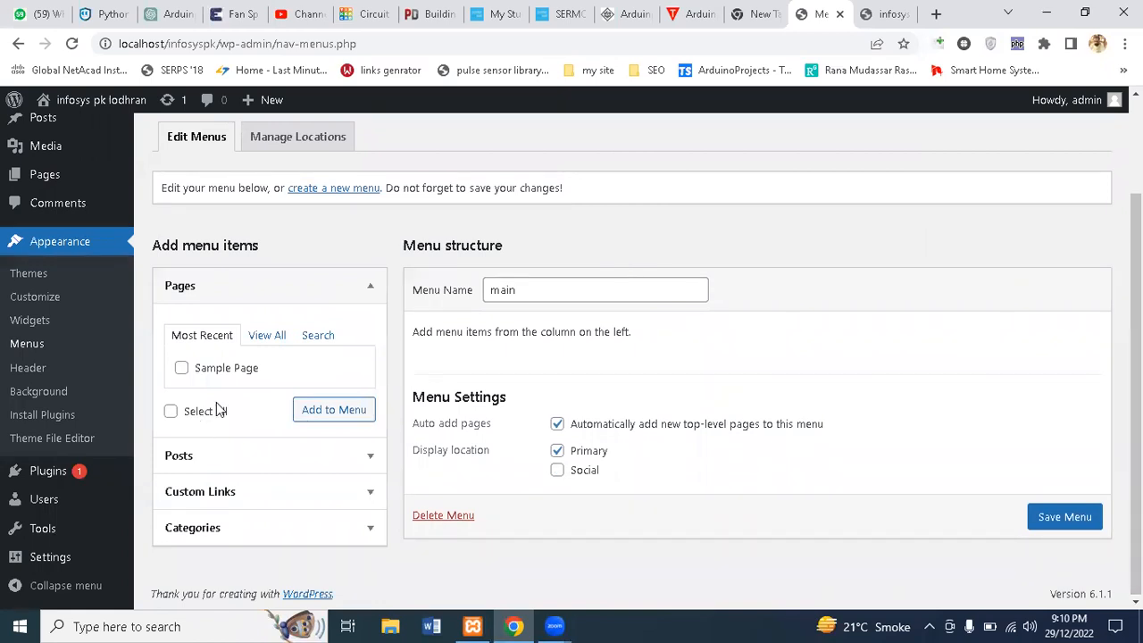
click(270, 456)
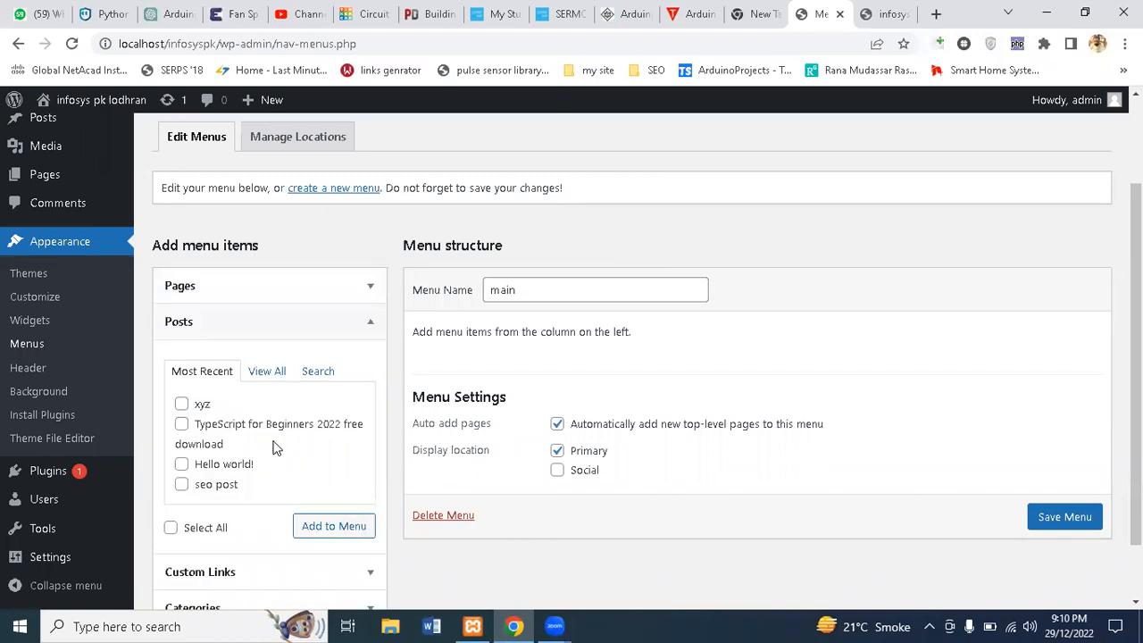
click(344, 334)
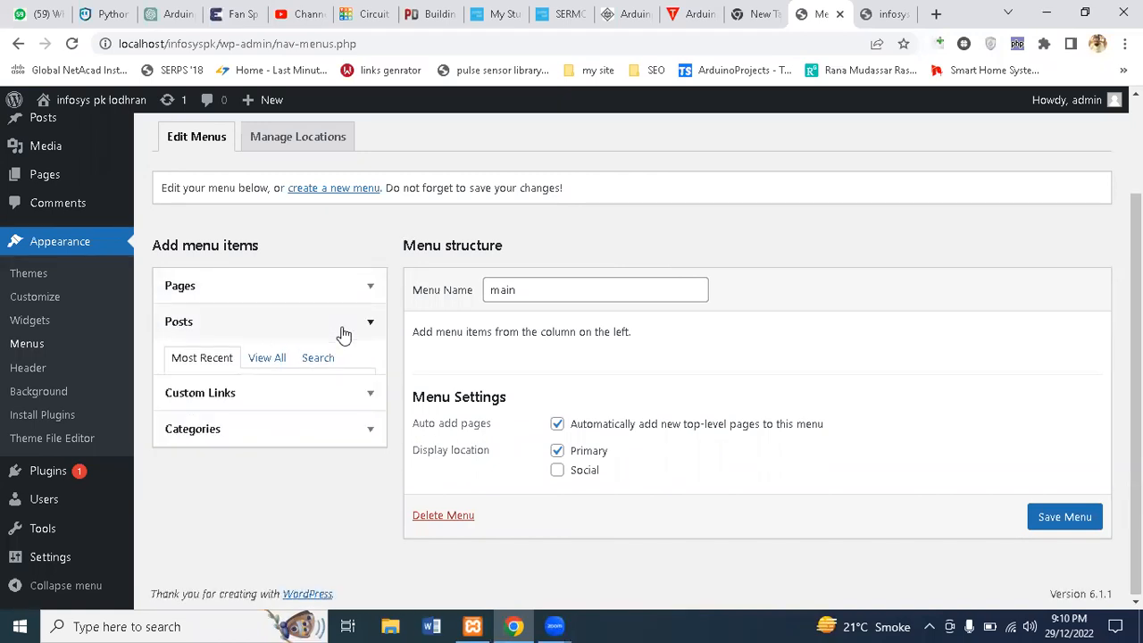
click(328, 357)
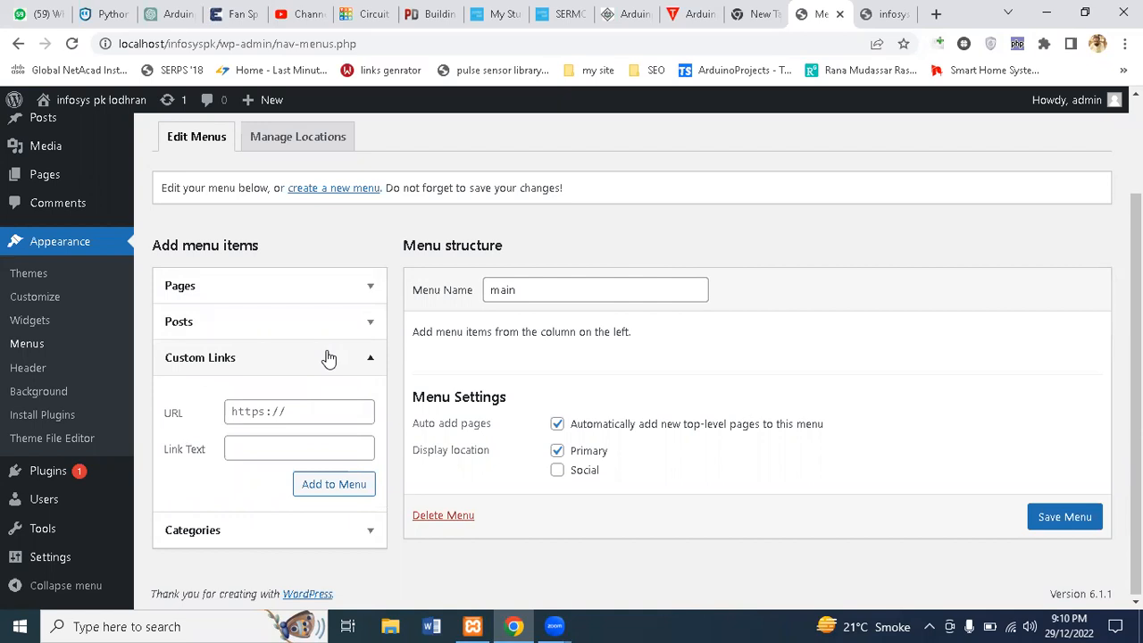
Add the javaScript, jquery and SEO categories to the main menu from the full category list.
click(309, 530)
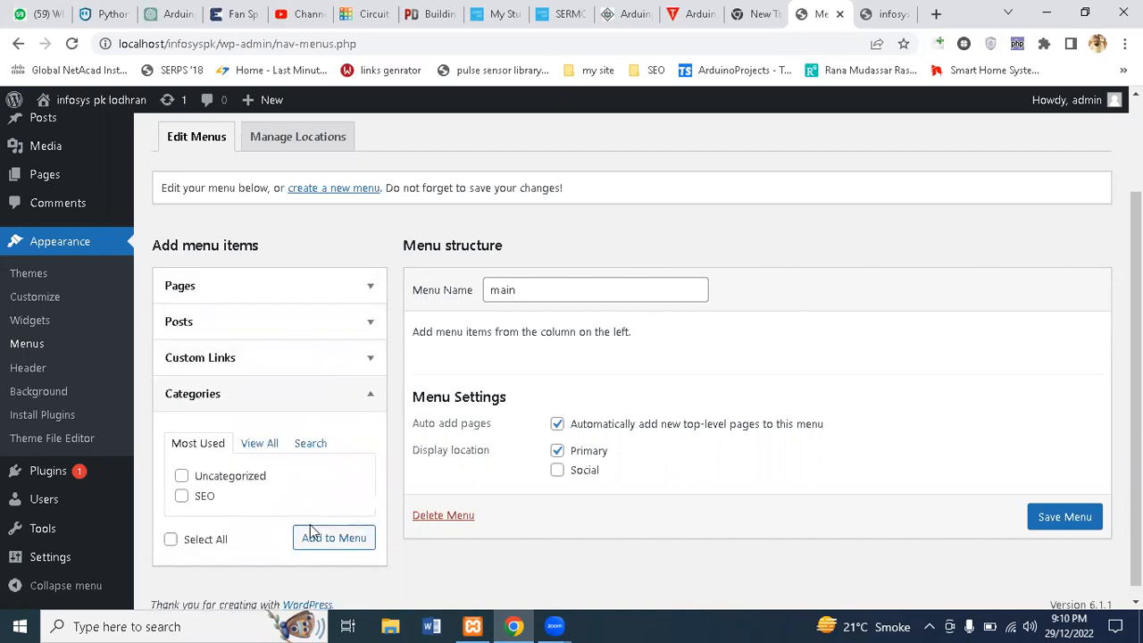
click(260, 445)
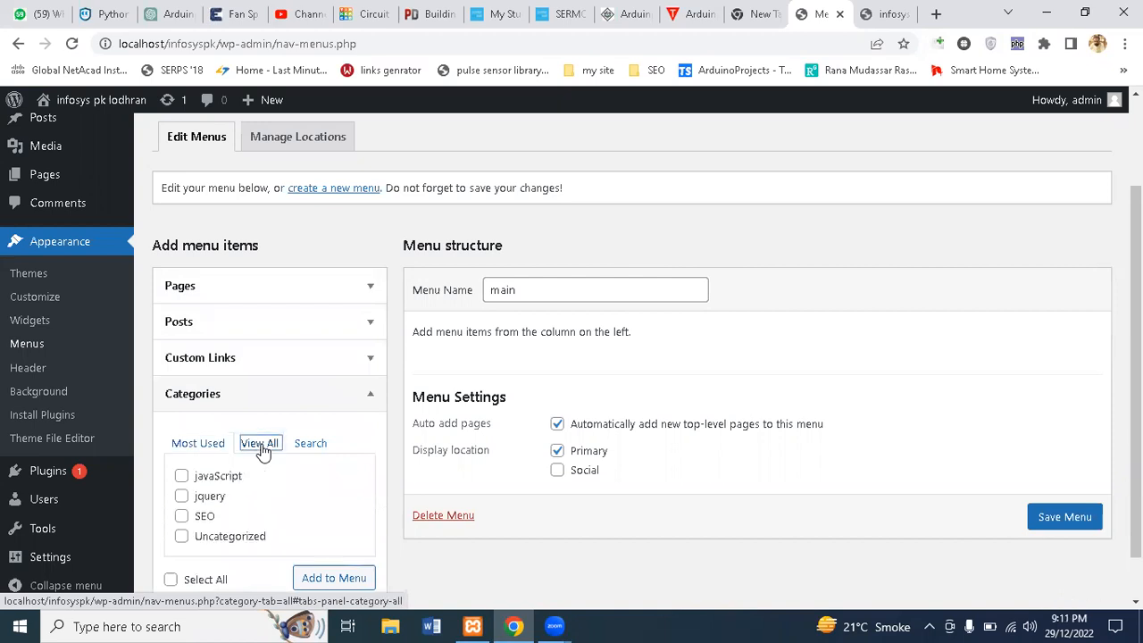
click(181, 479)
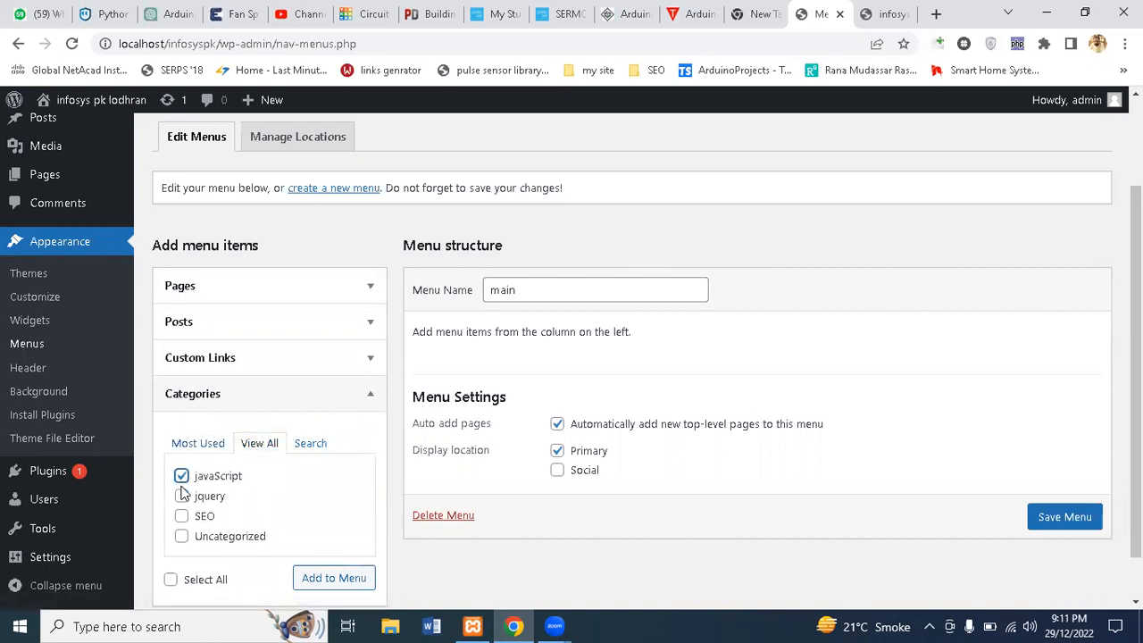
click(181, 496)
click(182, 516)
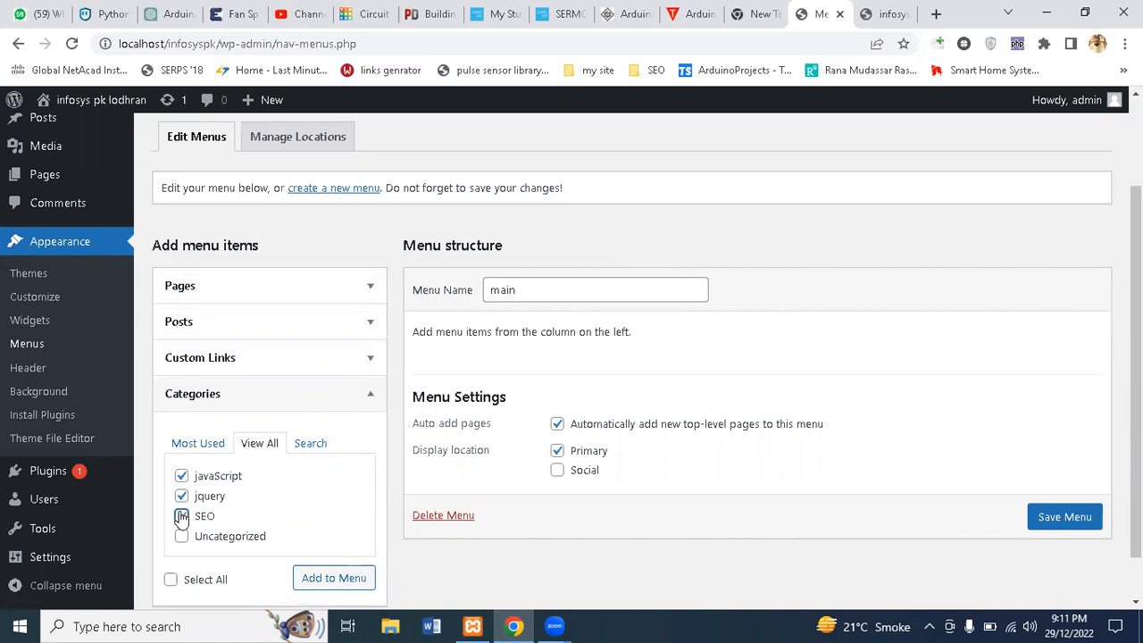
click(346, 589)
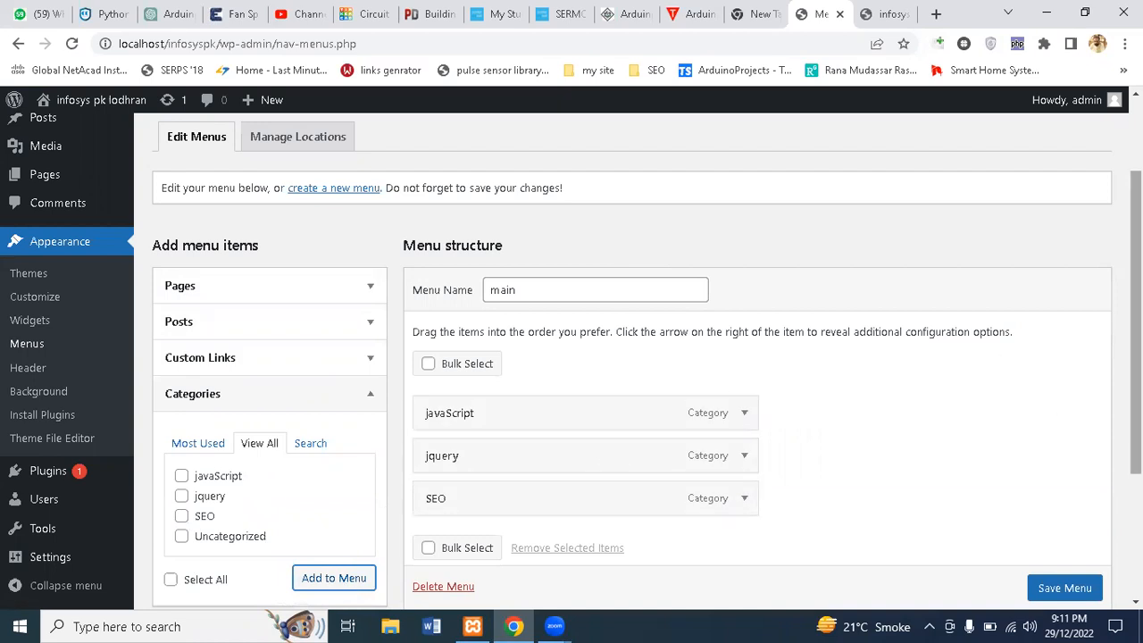
scroll(1045, 577, down, 2)
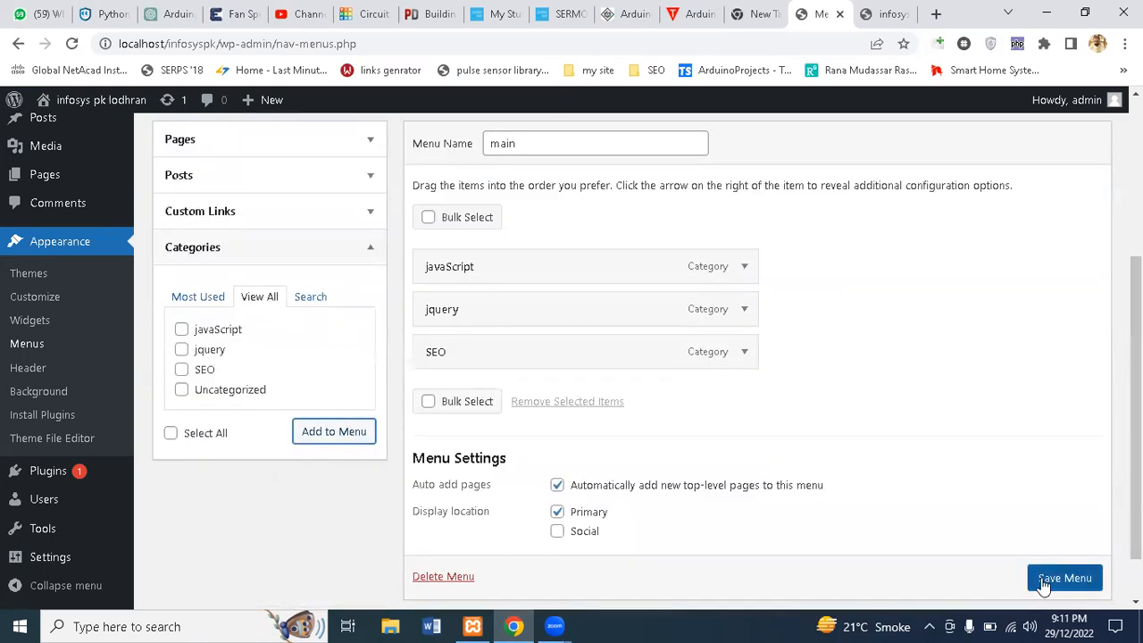
drag(1136, 482, 1135, 419)
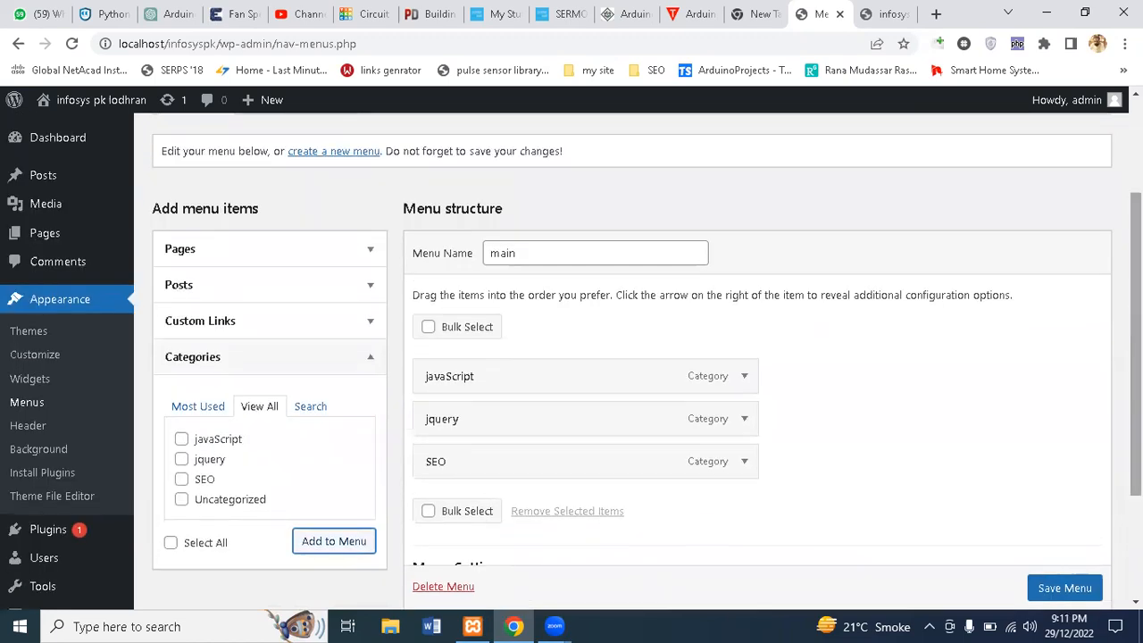
click(569, 256)
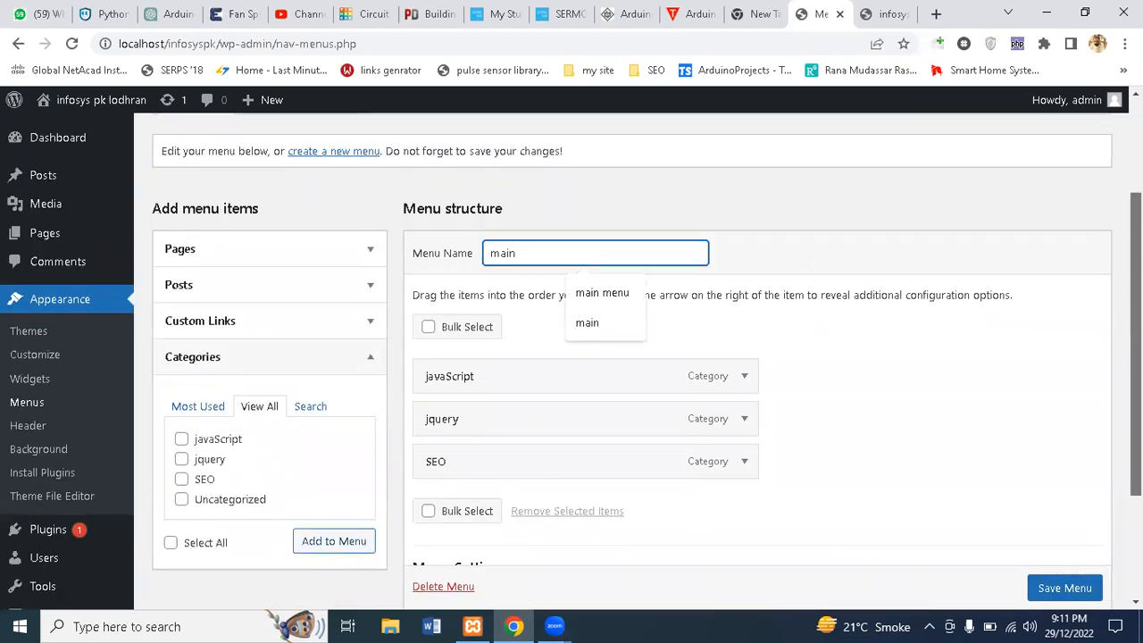
scroll(538, 209, up, 2)
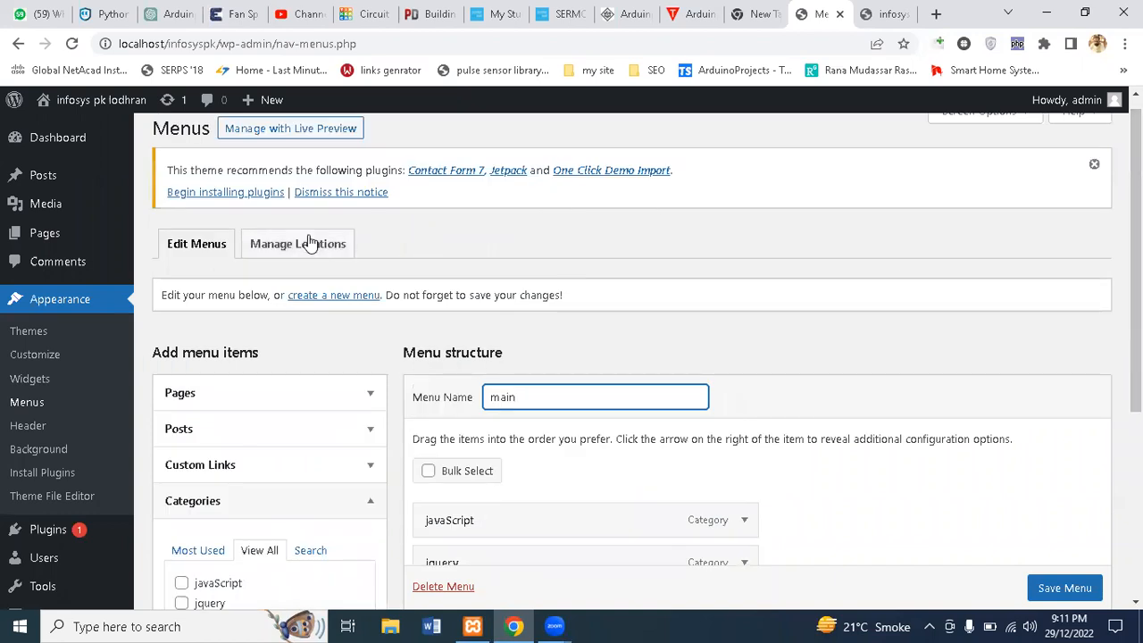
click(308, 243)
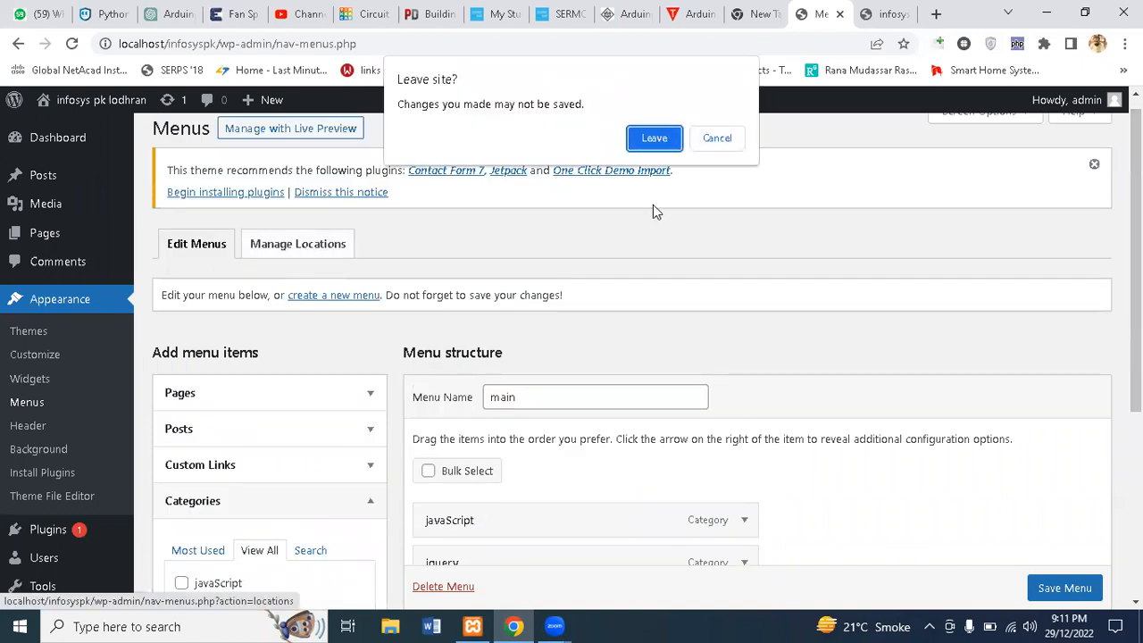
click(714, 140)
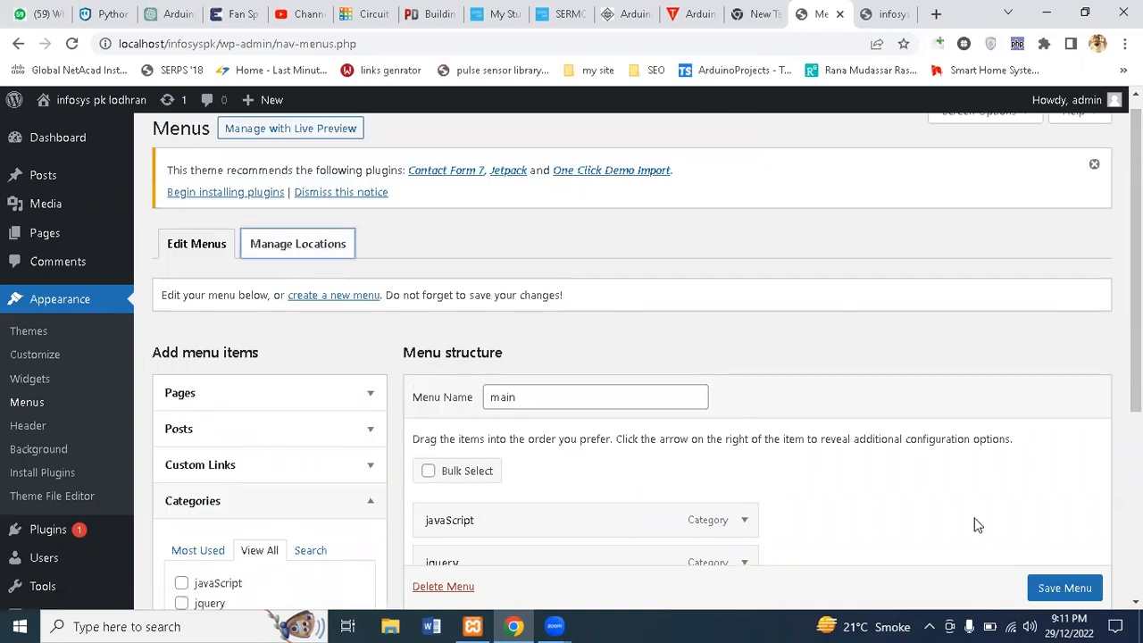
Save the main menu with its three category items and check which theme location it is assigned to.
scroll(1077, 587, down, 1)
click(1071, 587)
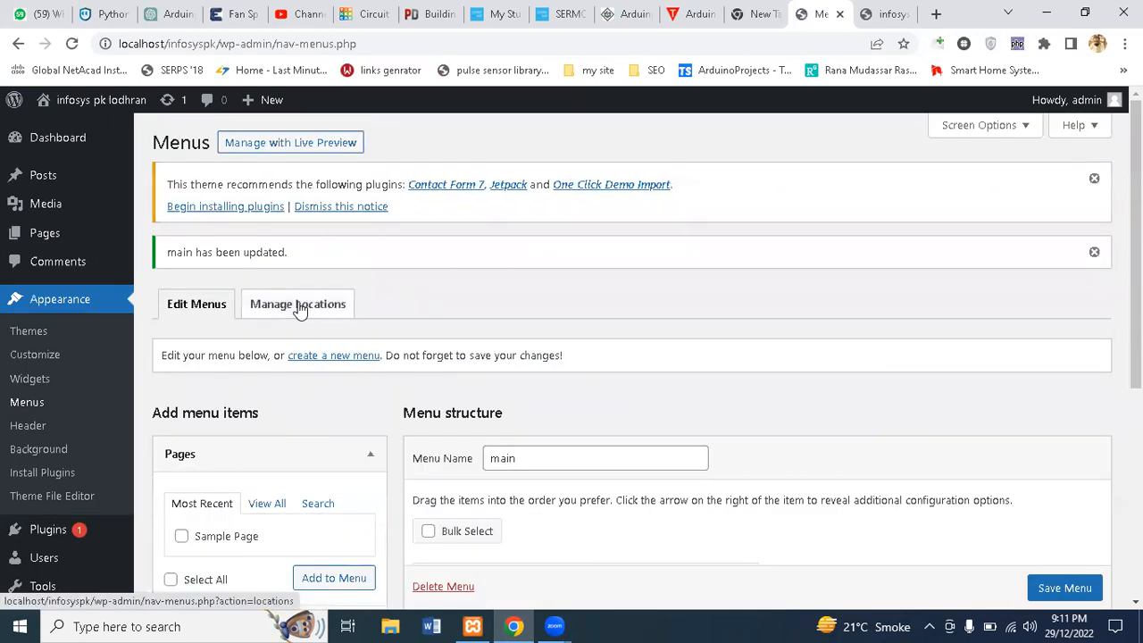
click(300, 309)
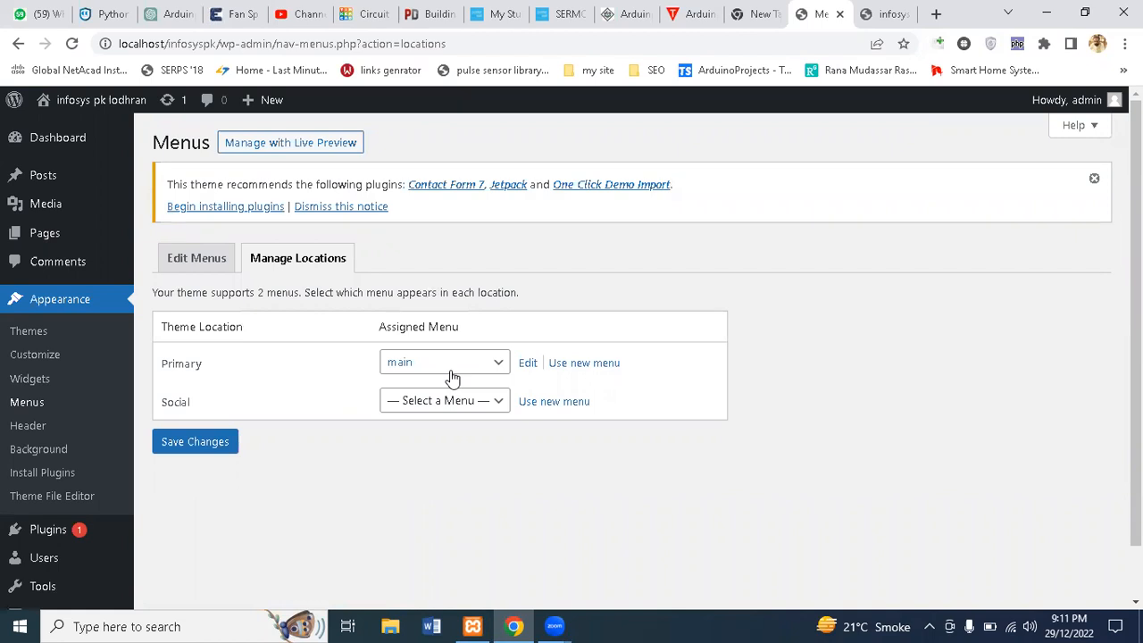
click(209, 259)
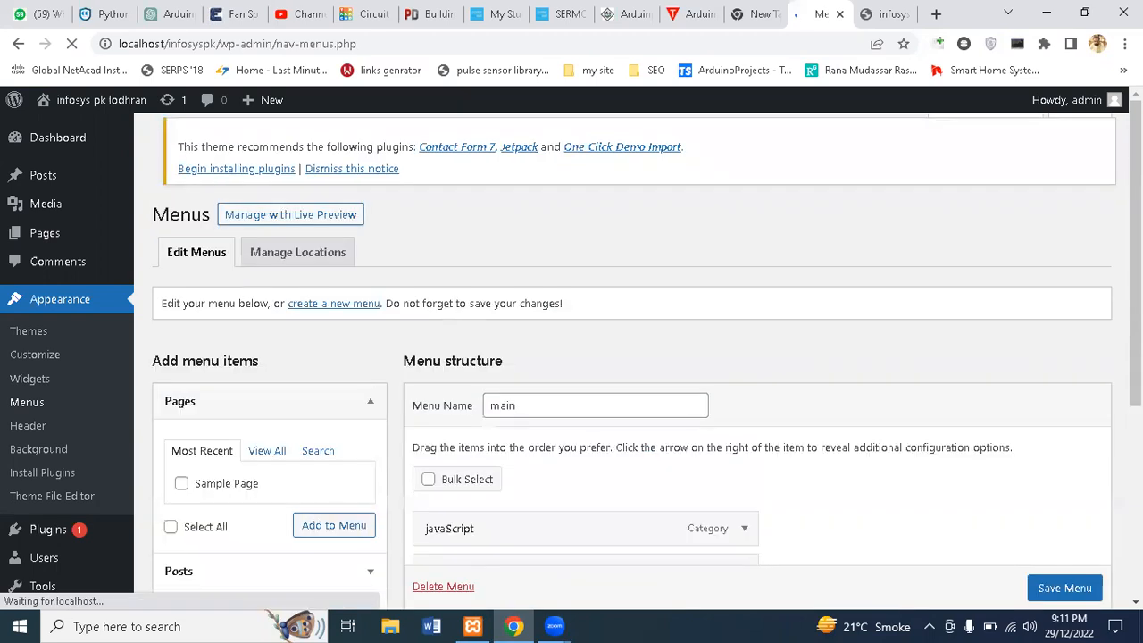
scroll(1076, 474, down, 3)
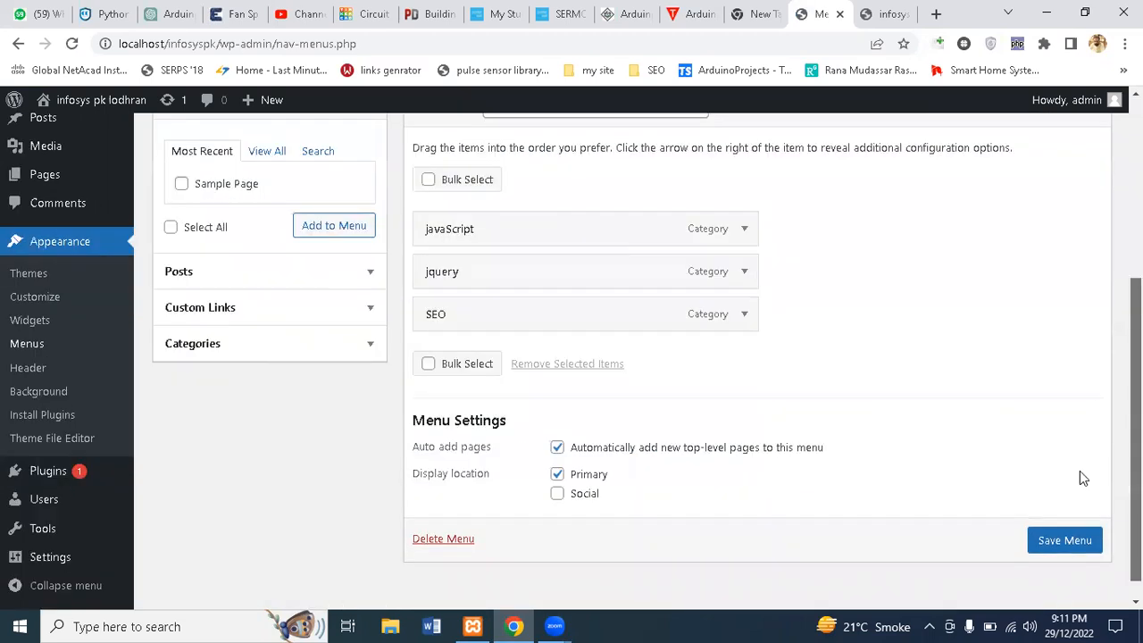
click(1062, 536)
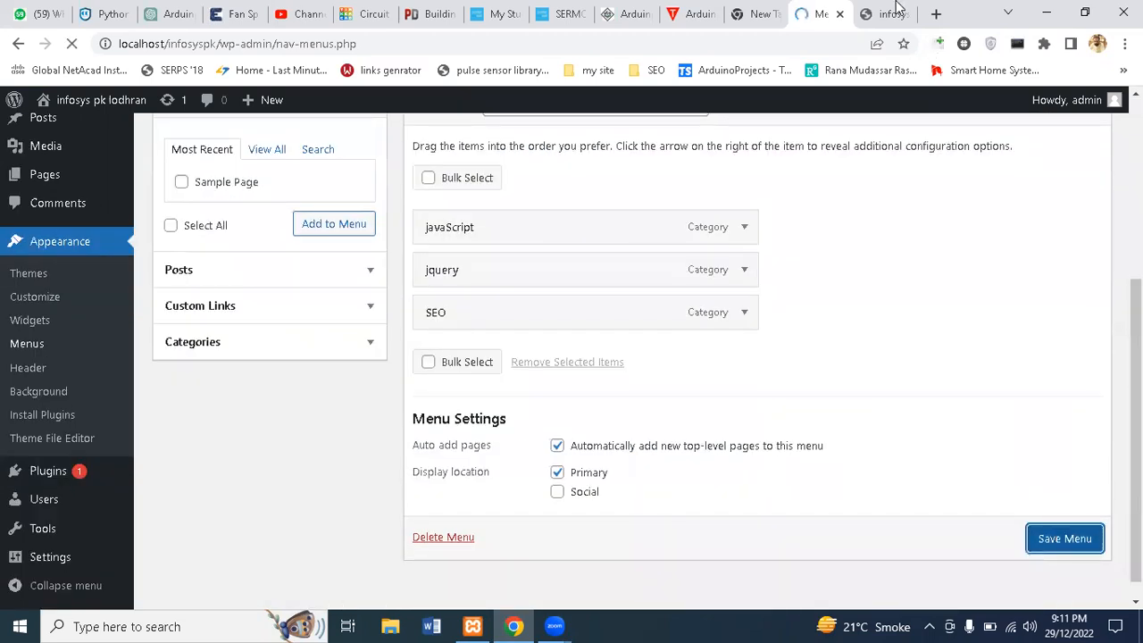
Reload the site's front end and check the jquery, javaScript and SEO category pages through its navigation menu.
key(ctrl+Tab)
click(72, 44)
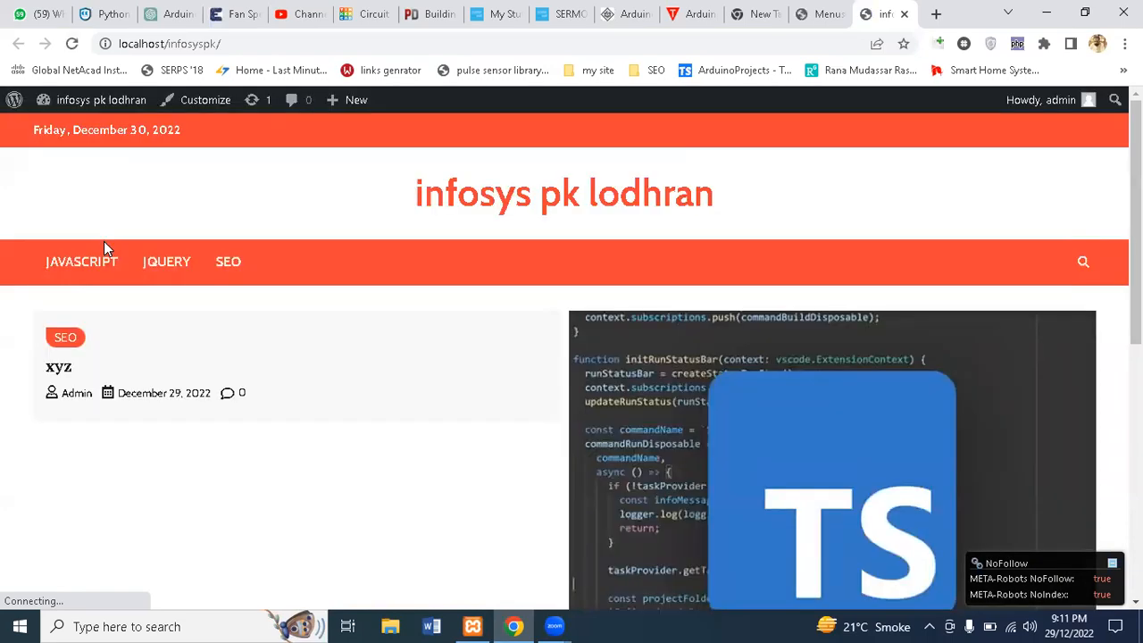
click(154, 271)
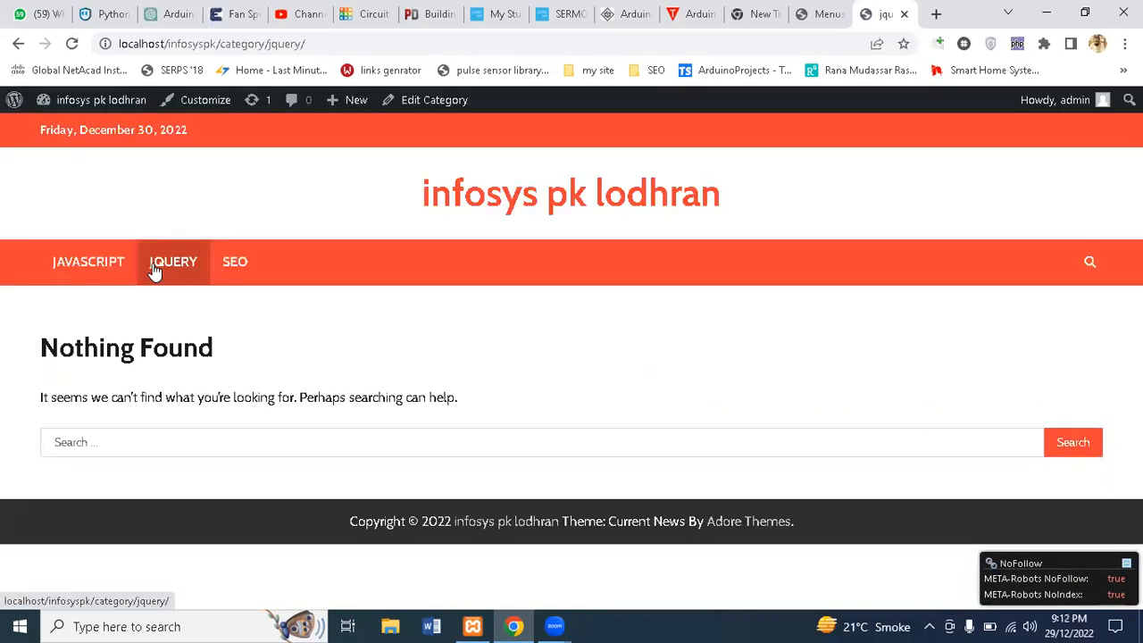
click(78, 273)
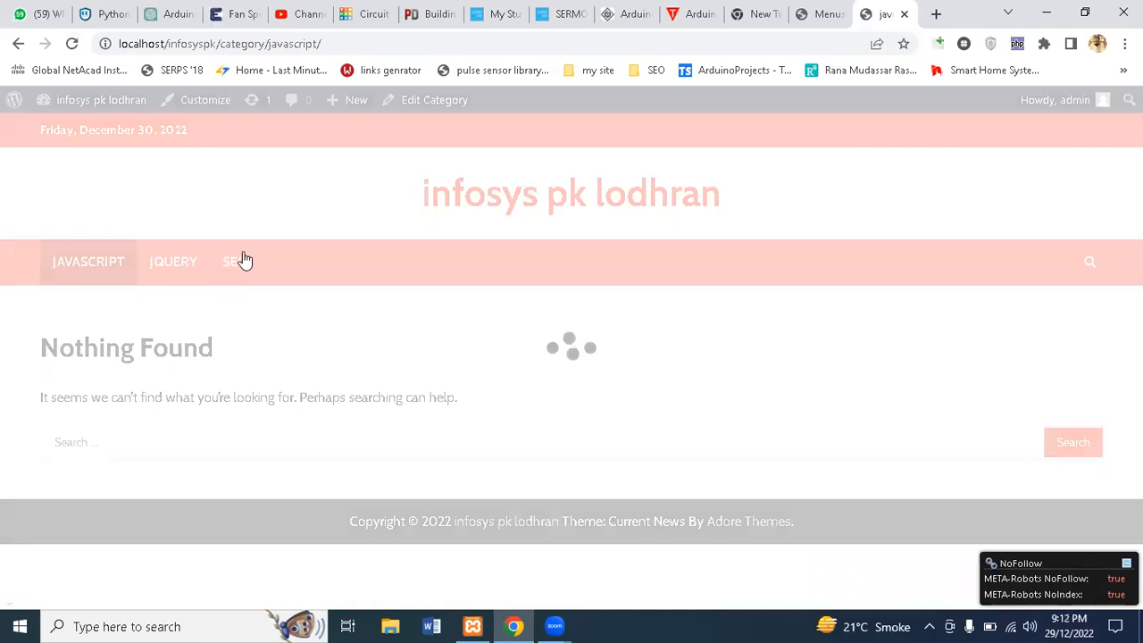
click(236, 261)
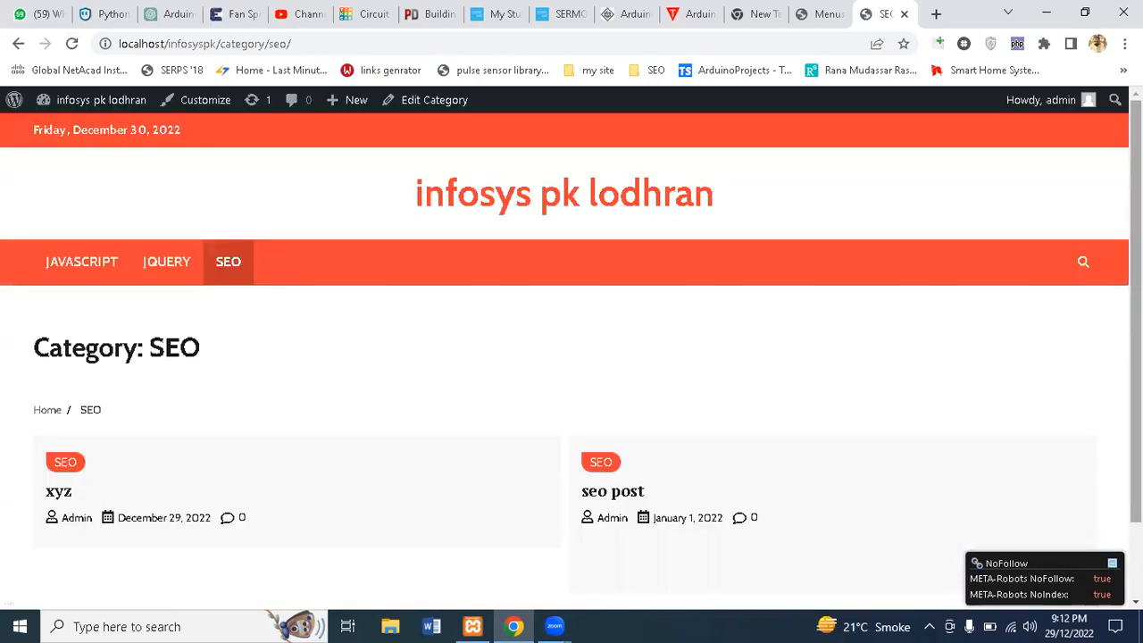
scroll(1107, 318, down, 2)
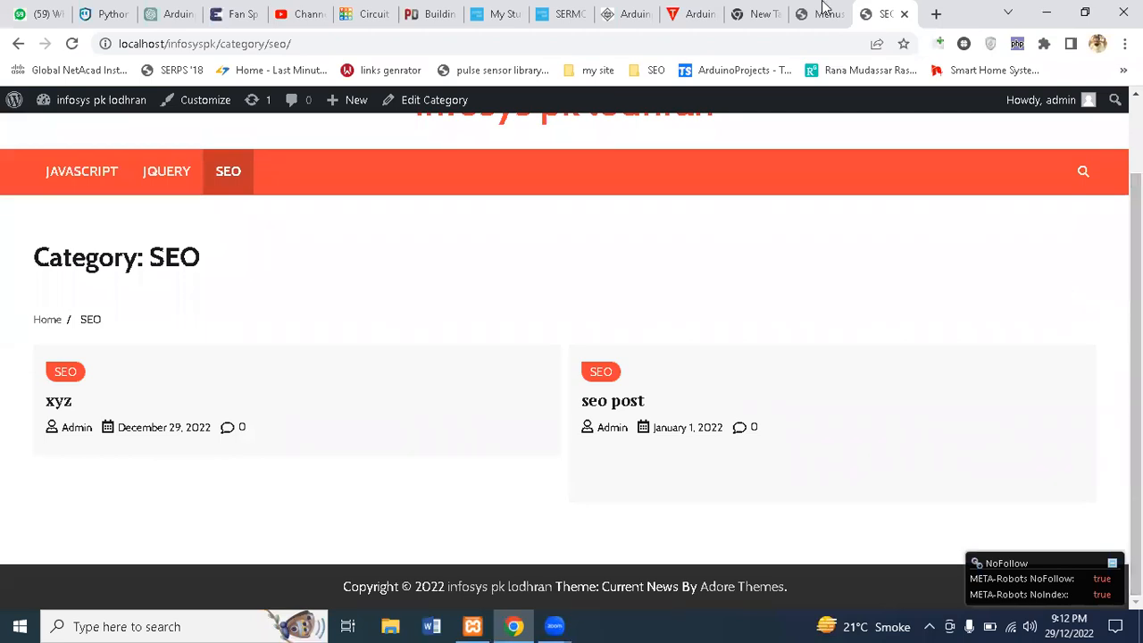
Review the installed themes in the appearance settings and compare them with the site's current front-end look.
click(823, 14)
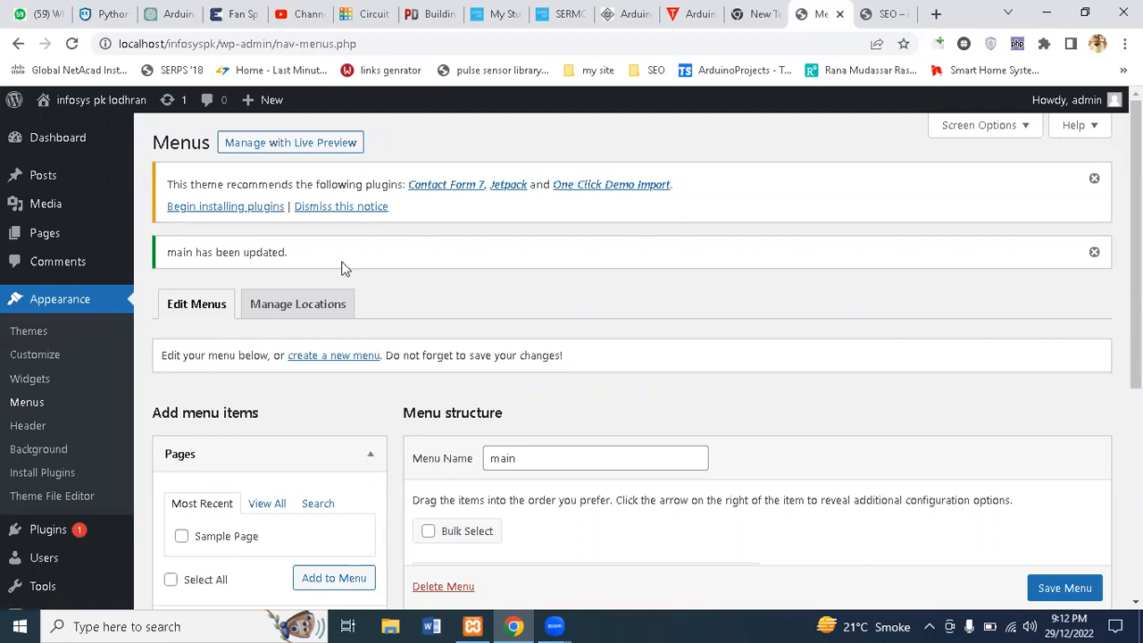
click(25, 337)
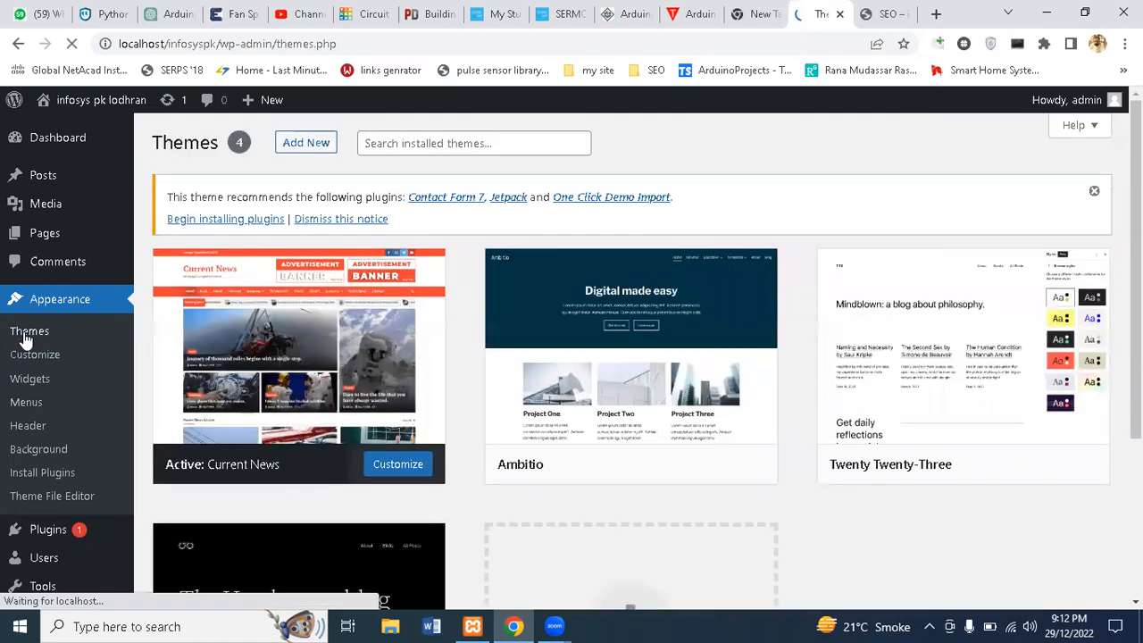
click(864, 11)
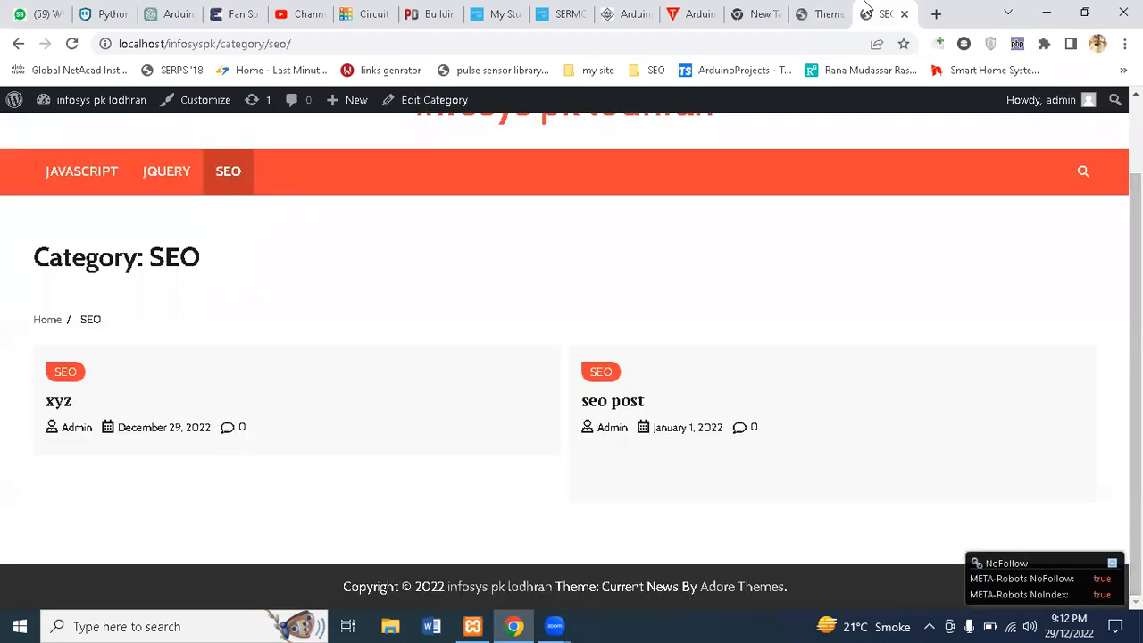
scroll(623, 182, up, 1)
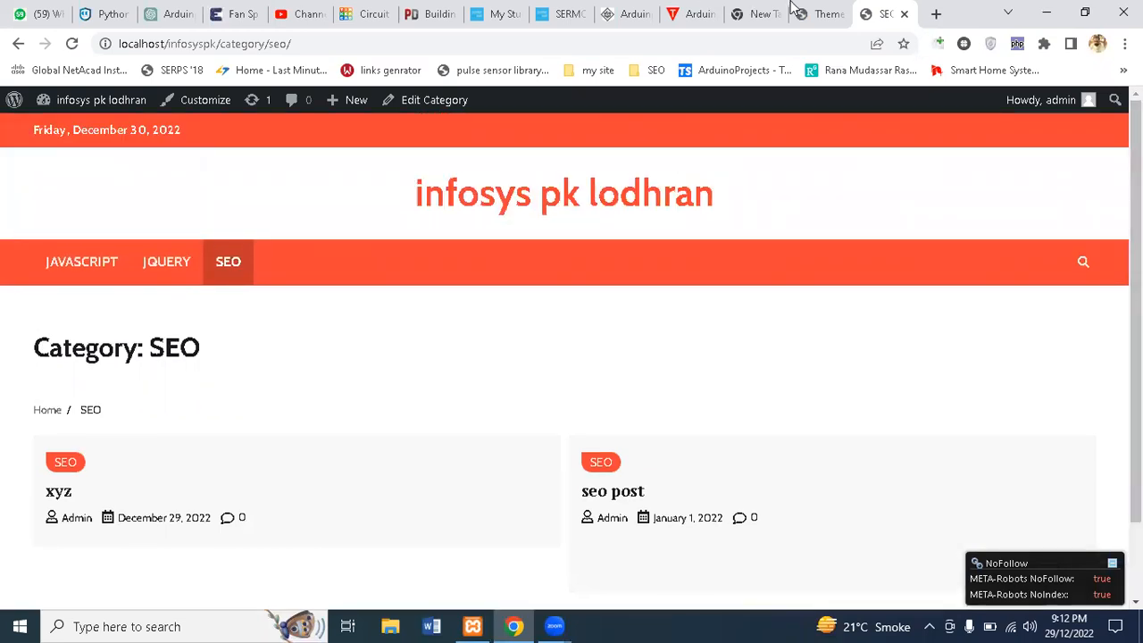
click(822, 11)
mouse_move(692, 258)
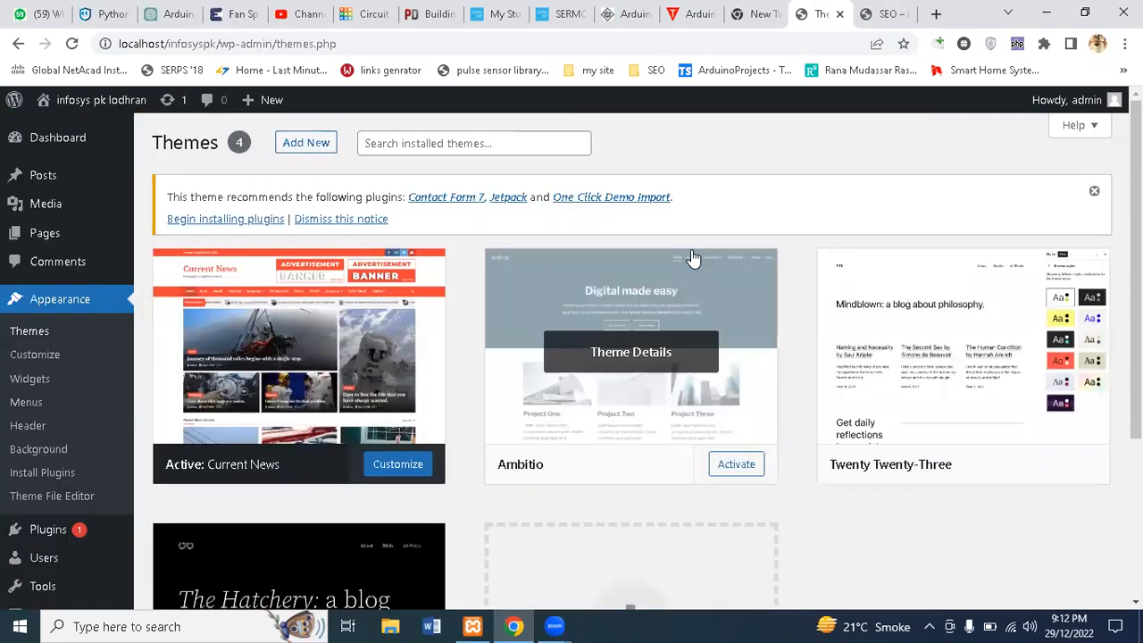
scroll(1100, 281, down, 2)
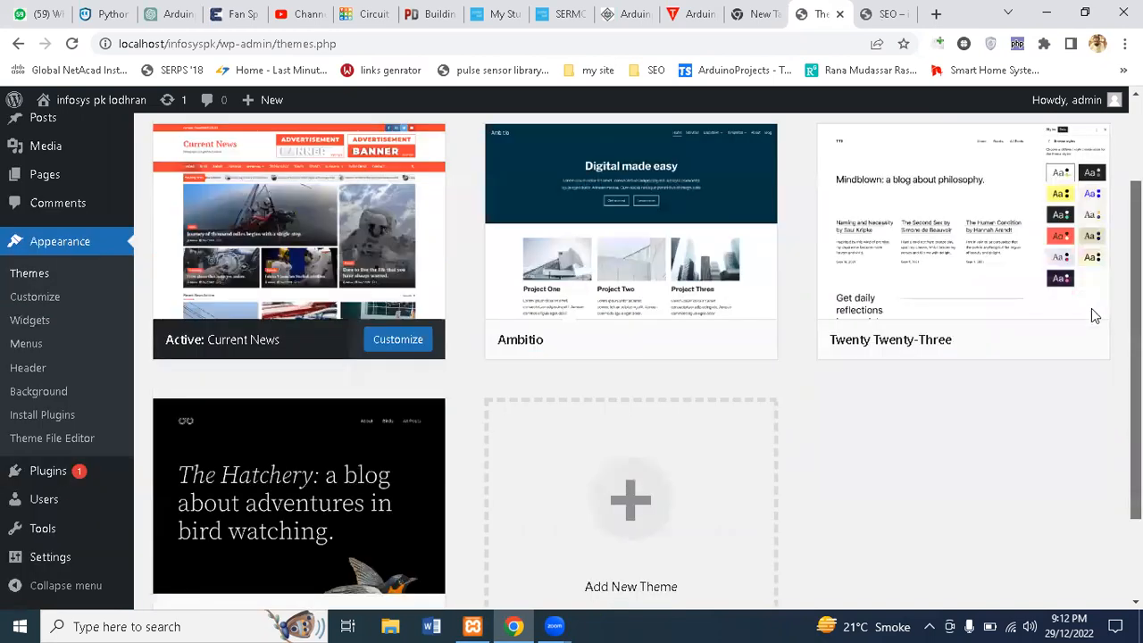
scroll(1095, 315, up, 2)
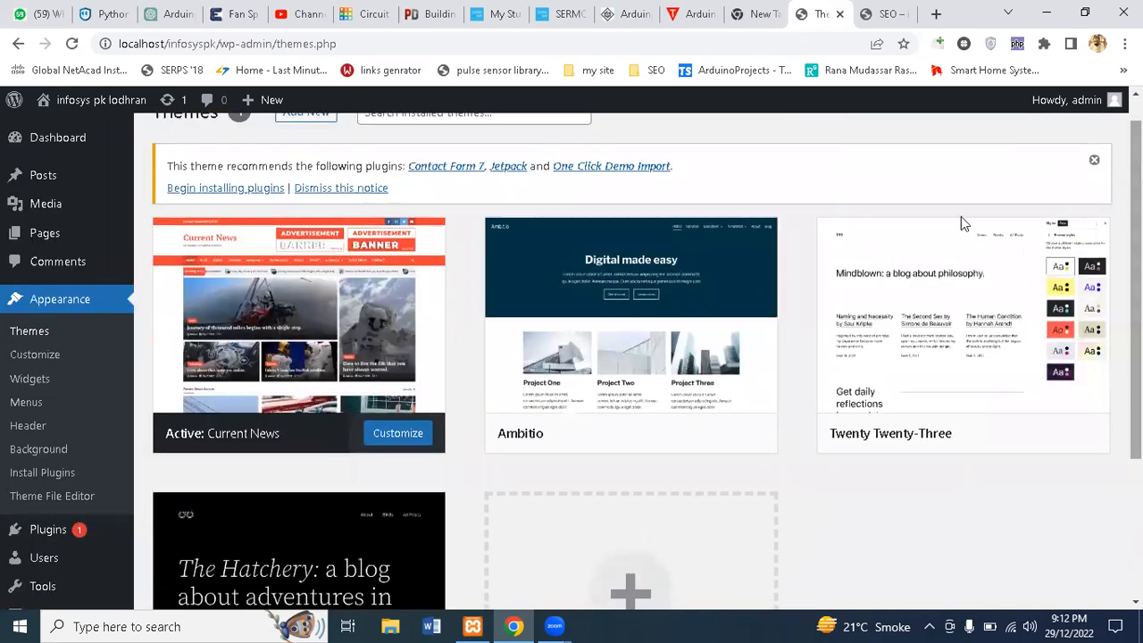
mouse_move(658, 365)
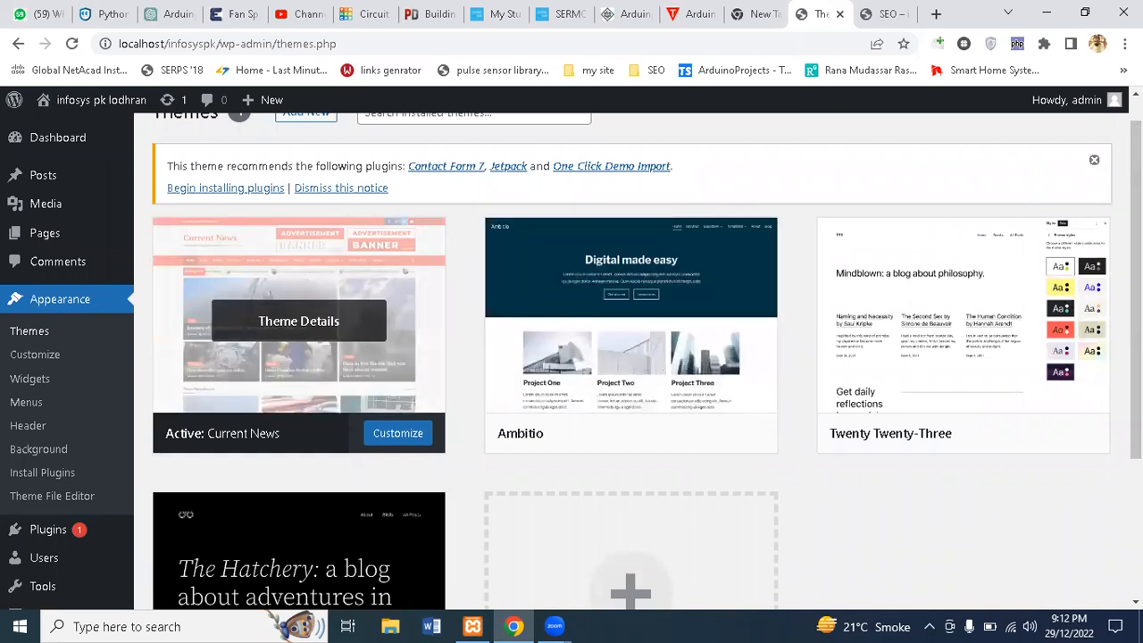
scroll(632, 357, up, 1)
mouse_move(223, 434)
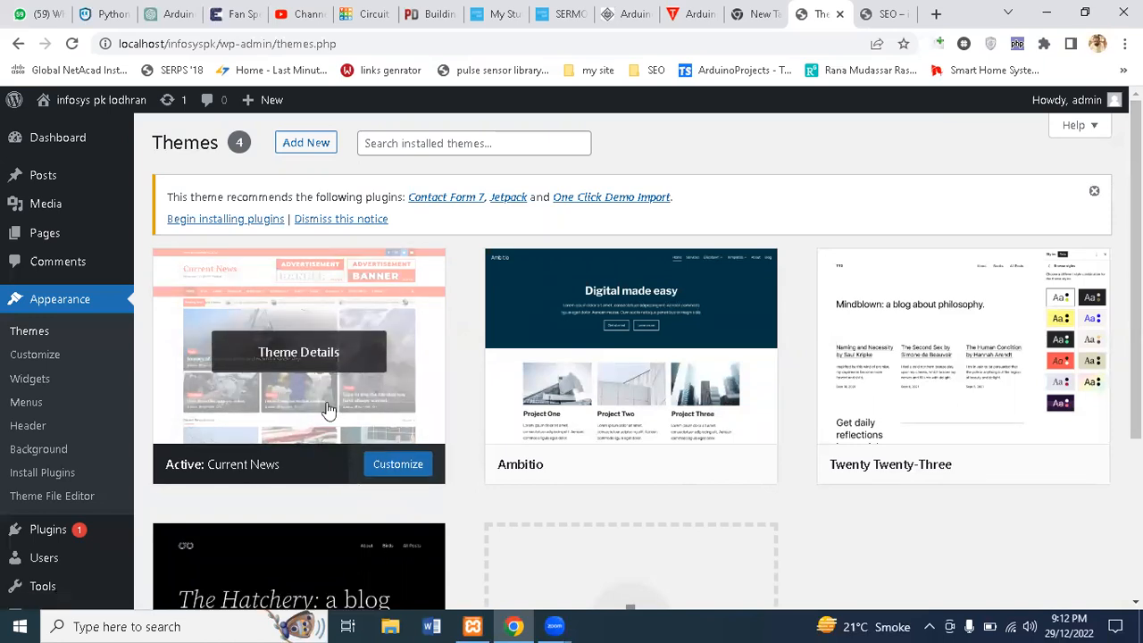
Open the page for adding new themes and browse the popular ones.
click(307, 148)
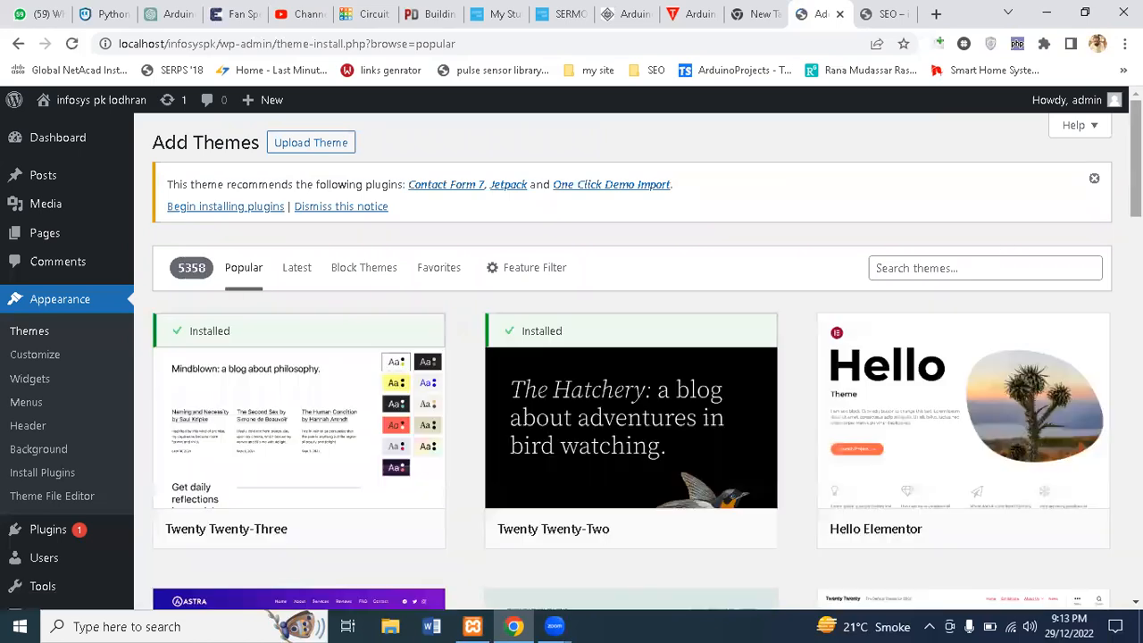
scroll(1107, 428, down, 8)
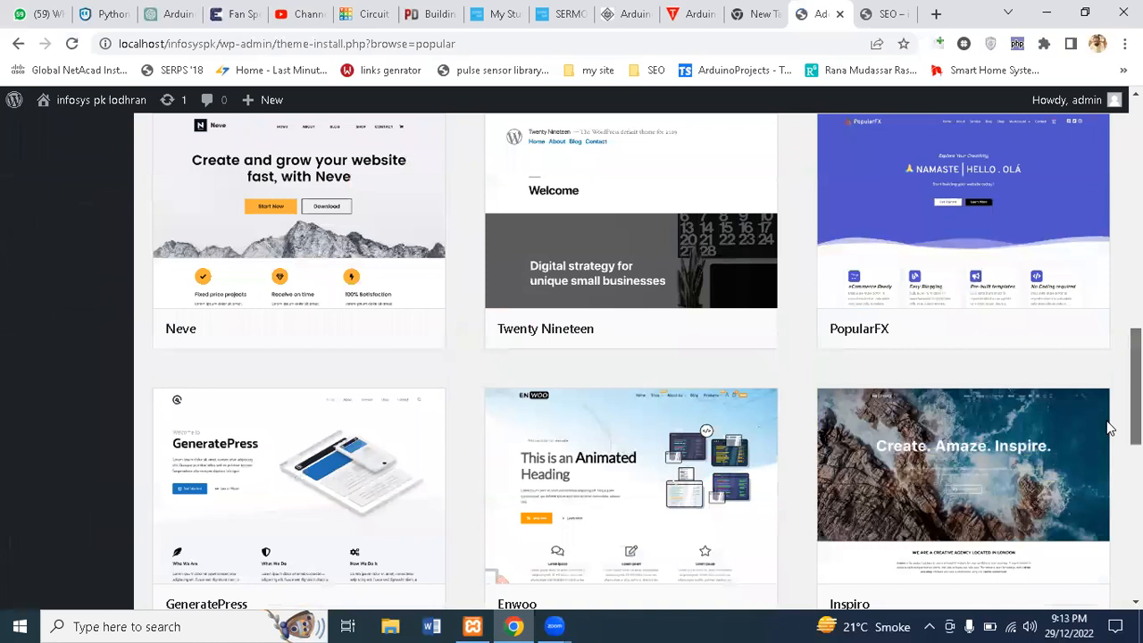
scroll(1107, 429, down, 3)
scroll(1098, 517, up, 2)
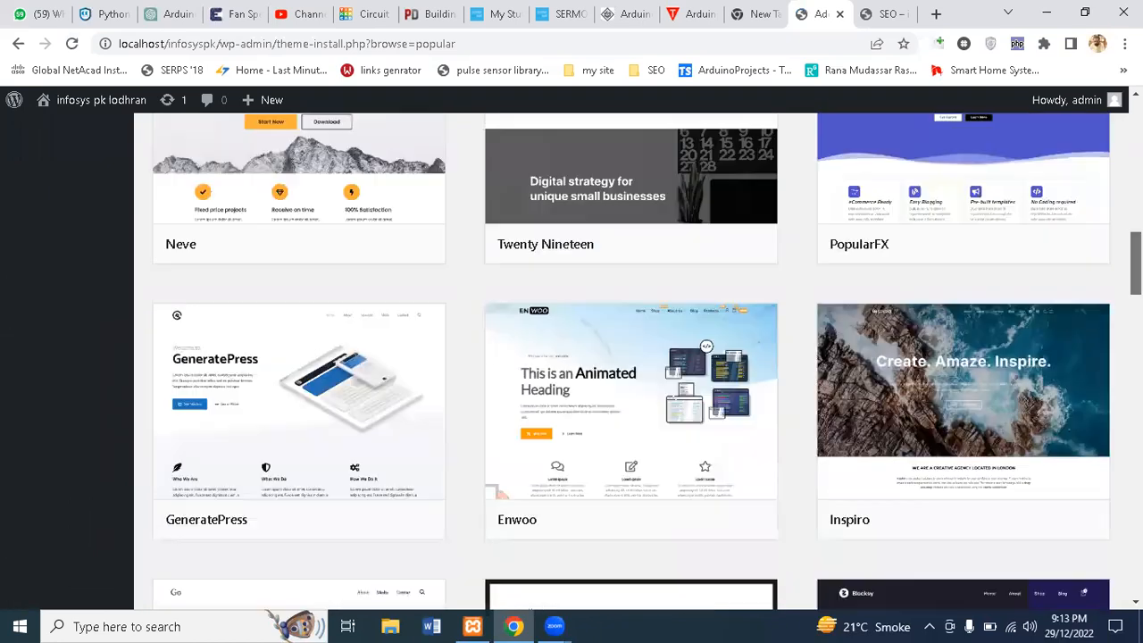
scroll(589, 357, up, 10)
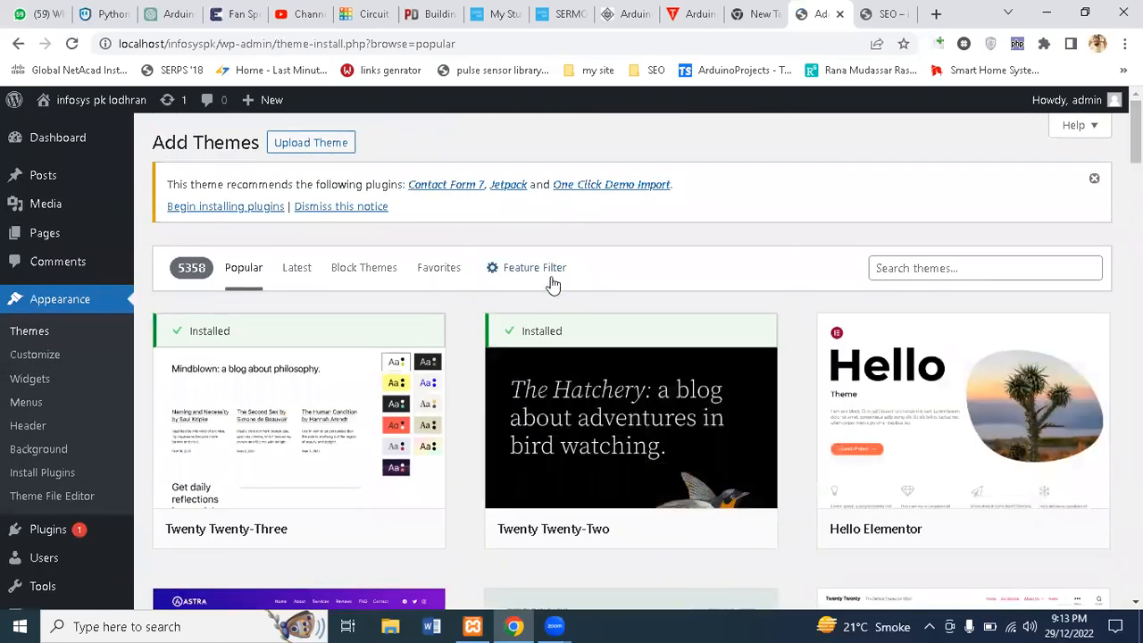
Filter the themes by the News subject, Custom Background, Custom Colors and Custom Header features, and Three Columns layout.
click(549, 273)
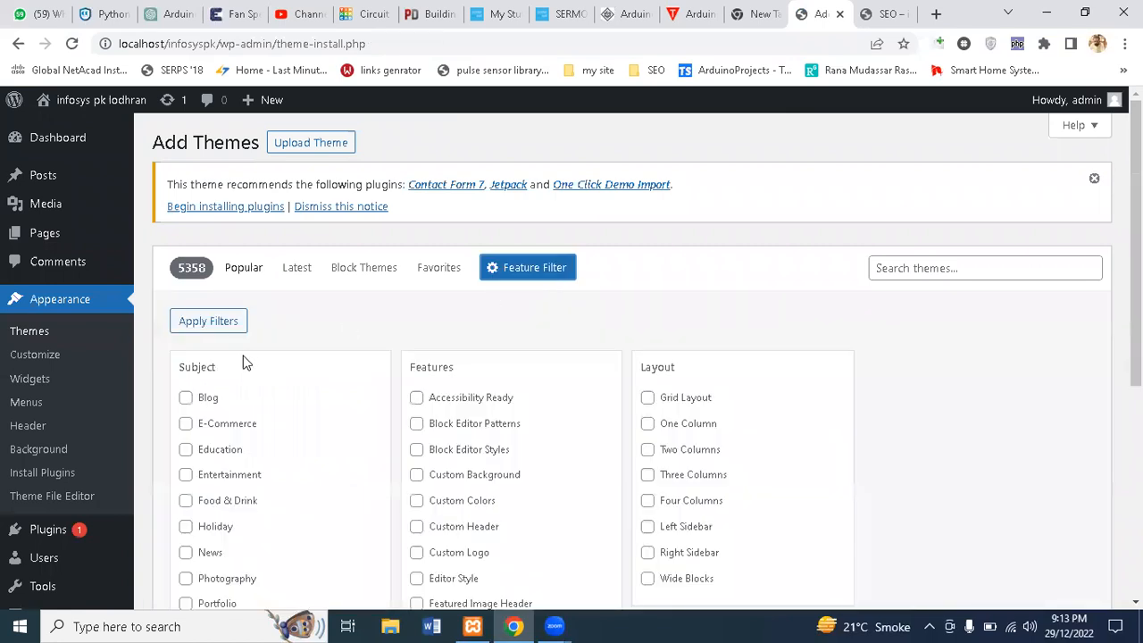
click(194, 476)
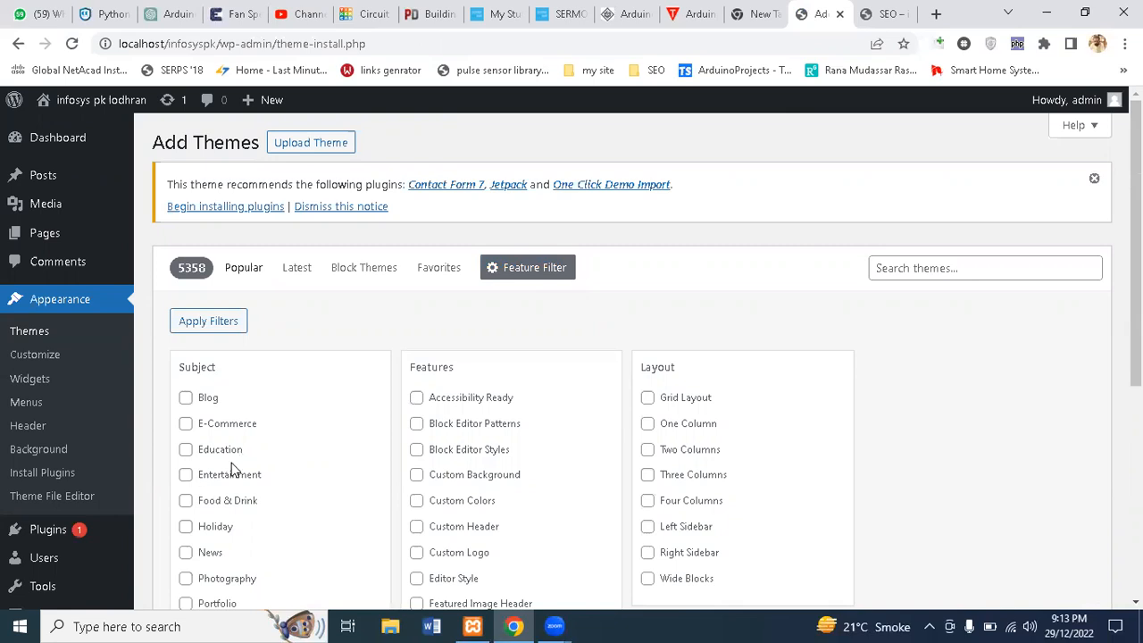
click(185, 552)
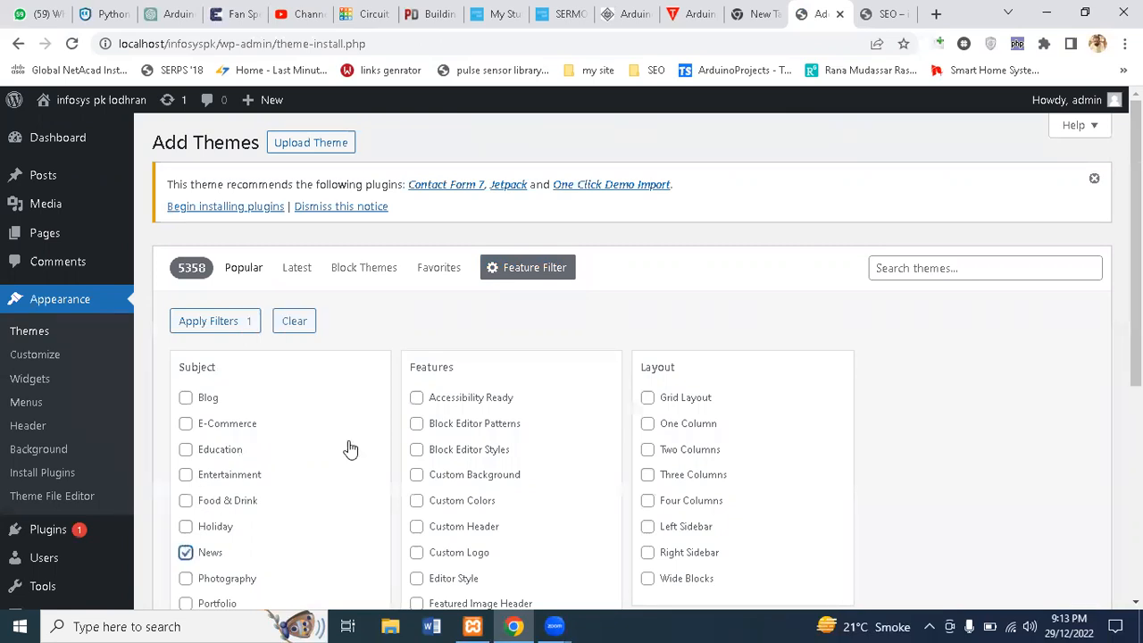
right_click(647, 474)
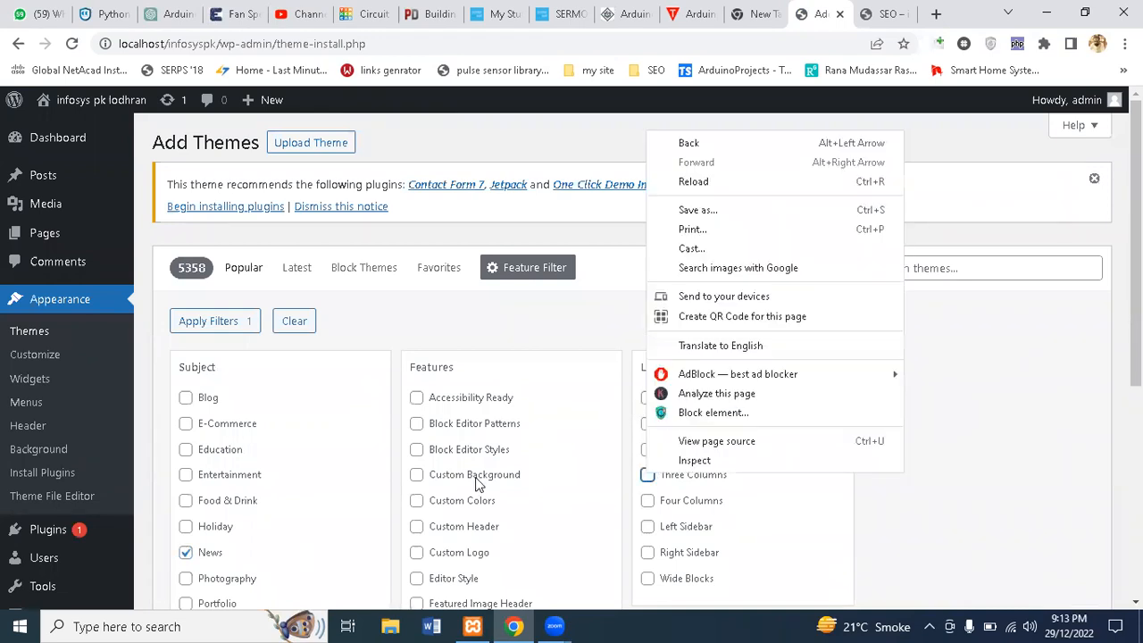
click(476, 479)
click(476, 480)
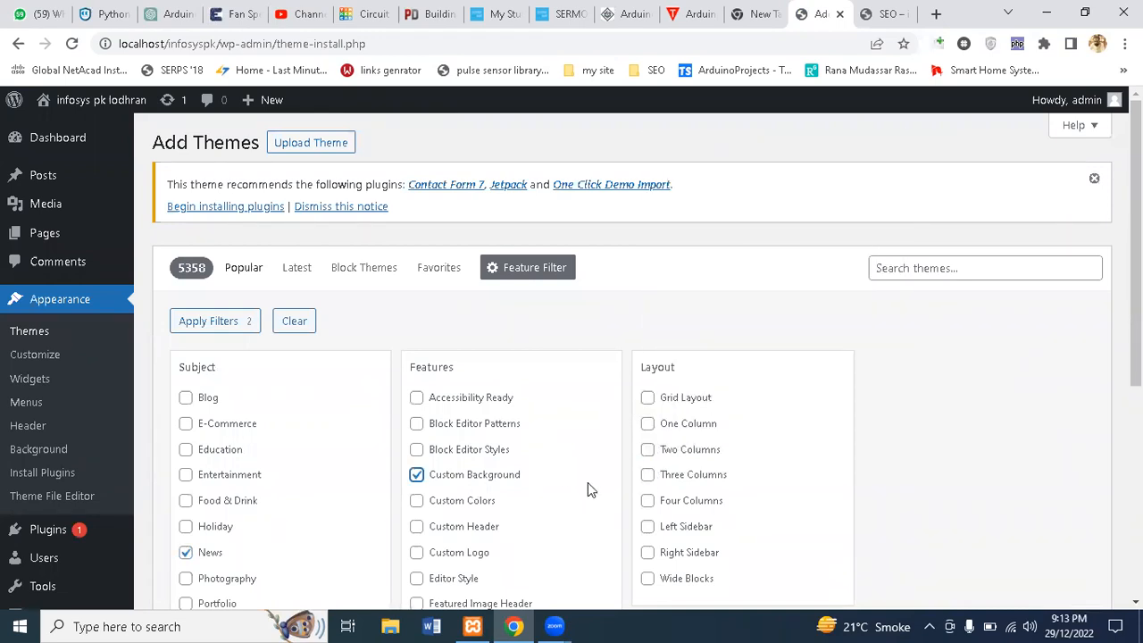
click(647, 480)
click(478, 502)
double_click(425, 530)
click(420, 529)
click(219, 320)
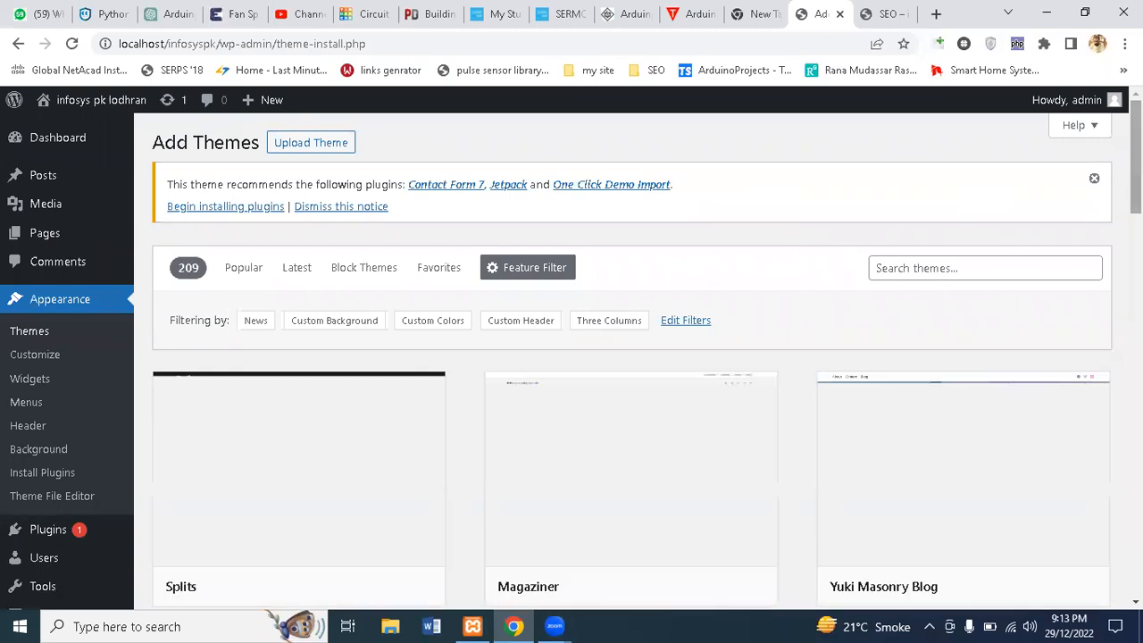
Browse the filtered themes and examine the preview of PressBook Masonry Dark.
scroll(625, 357, down, 3)
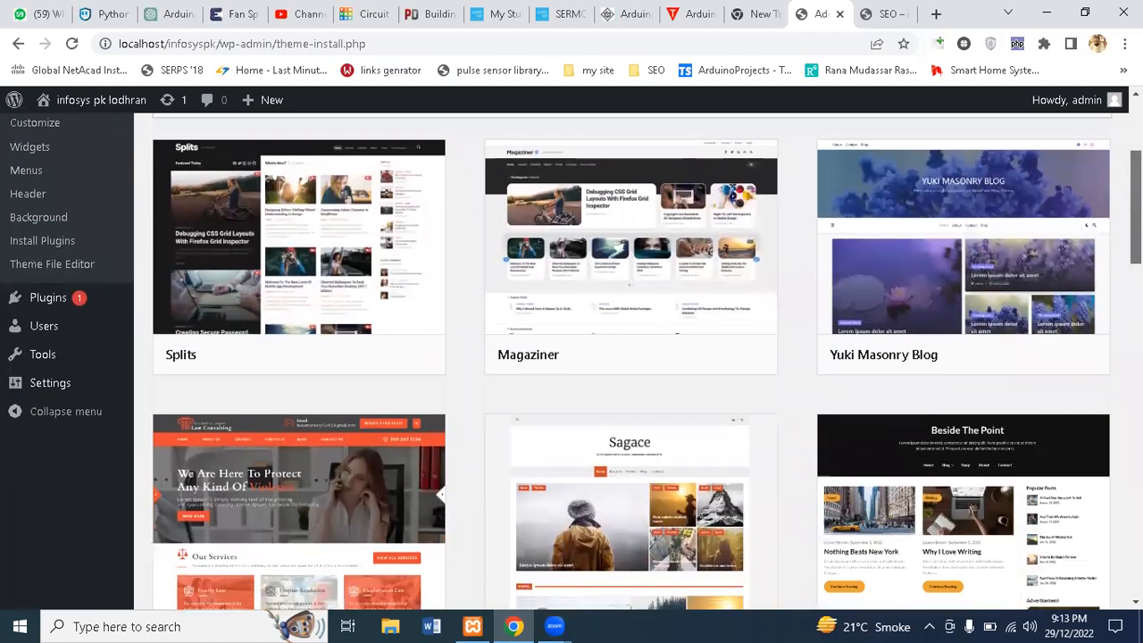
scroll(1111, 274, down, 4)
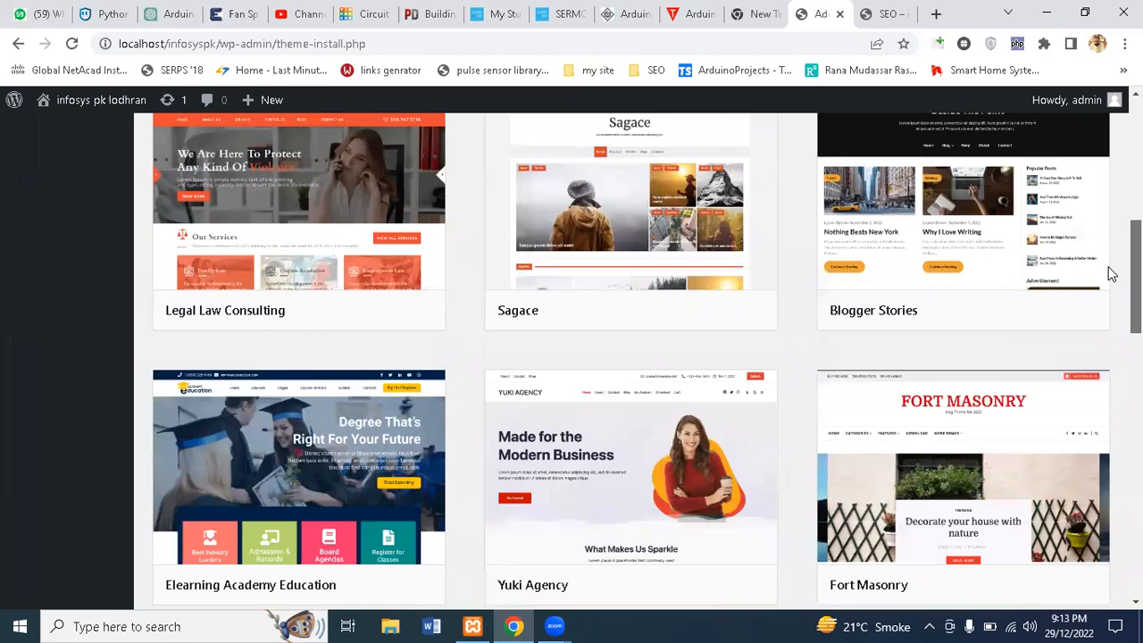
scroll(1103, 286, down, 4)
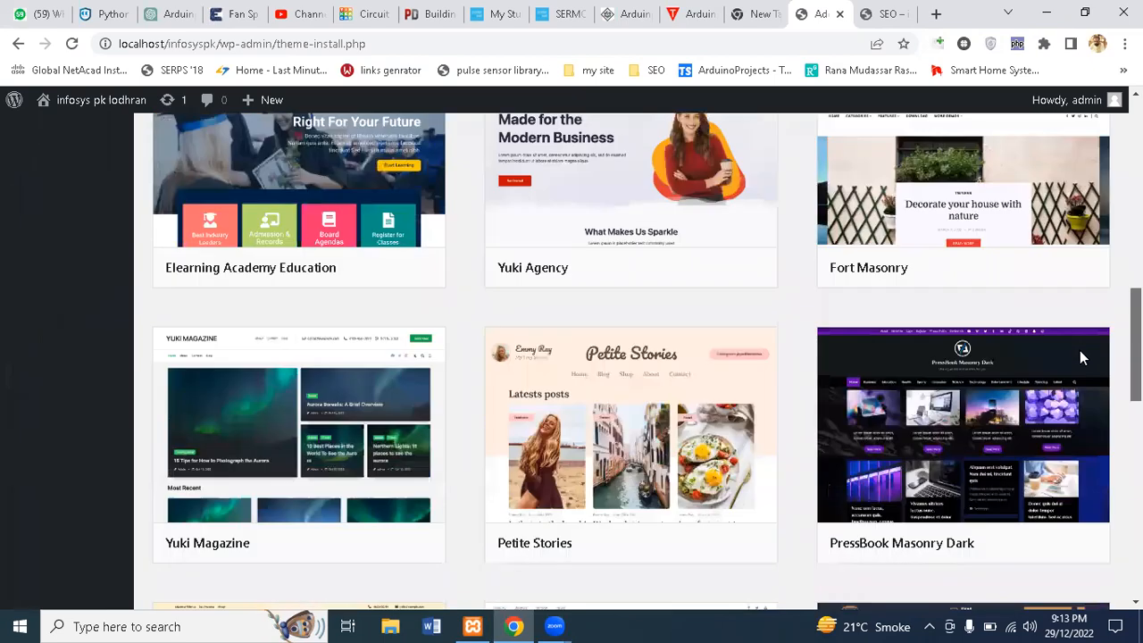
mouse_move(1081, 361)
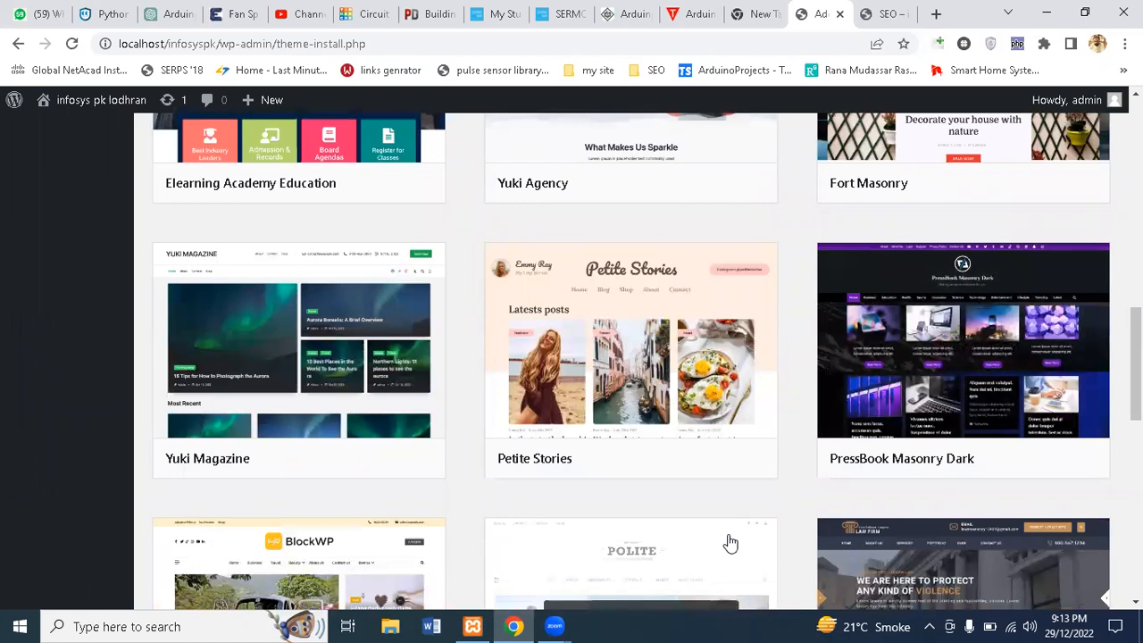
click(1006, 326)
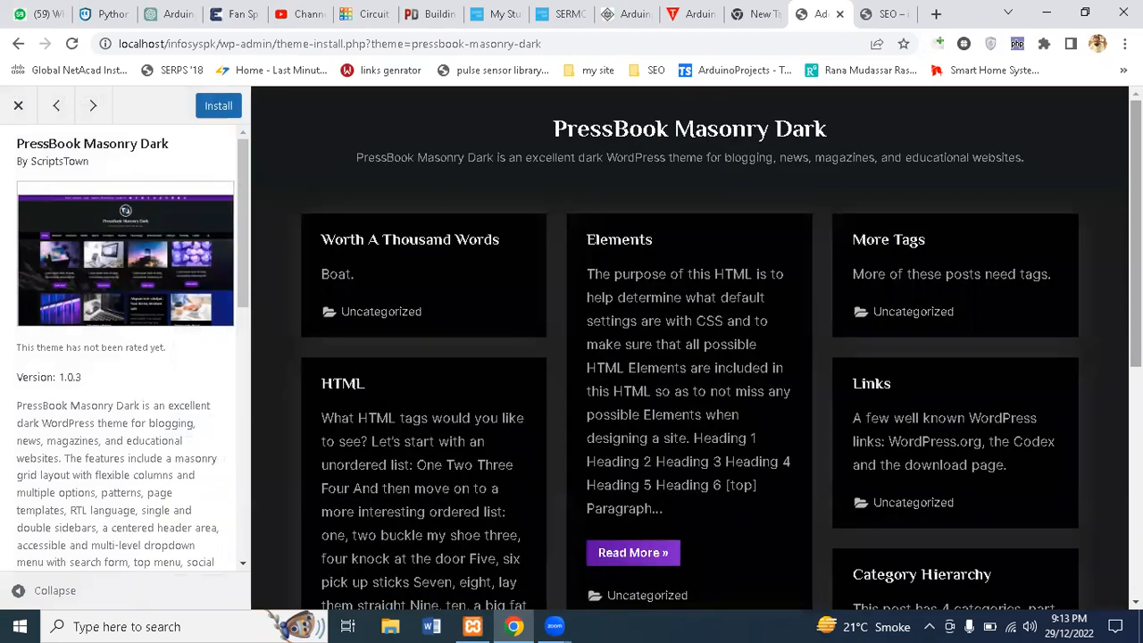
scroll(463, 409, down, 4)
scroll(463, 410, up, 4)
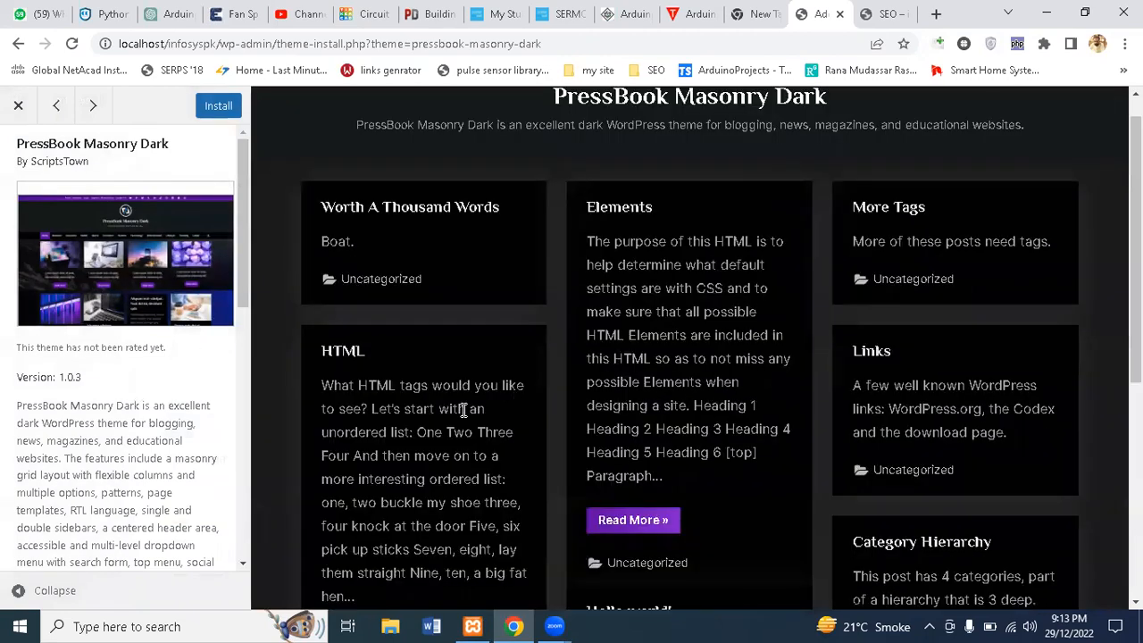
Close the theme preview, install and activate PressBook Masonry Dark, and reload the SEO category page to check the new look.
click(18, 105)
mouse_move(981, 437)
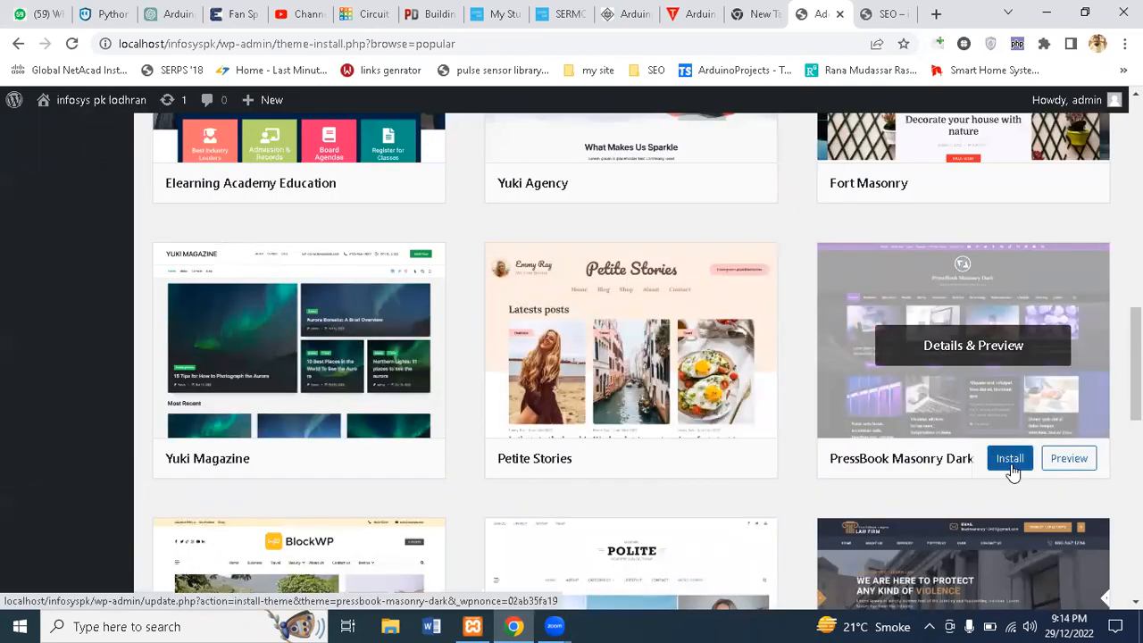
click(1011, 465)
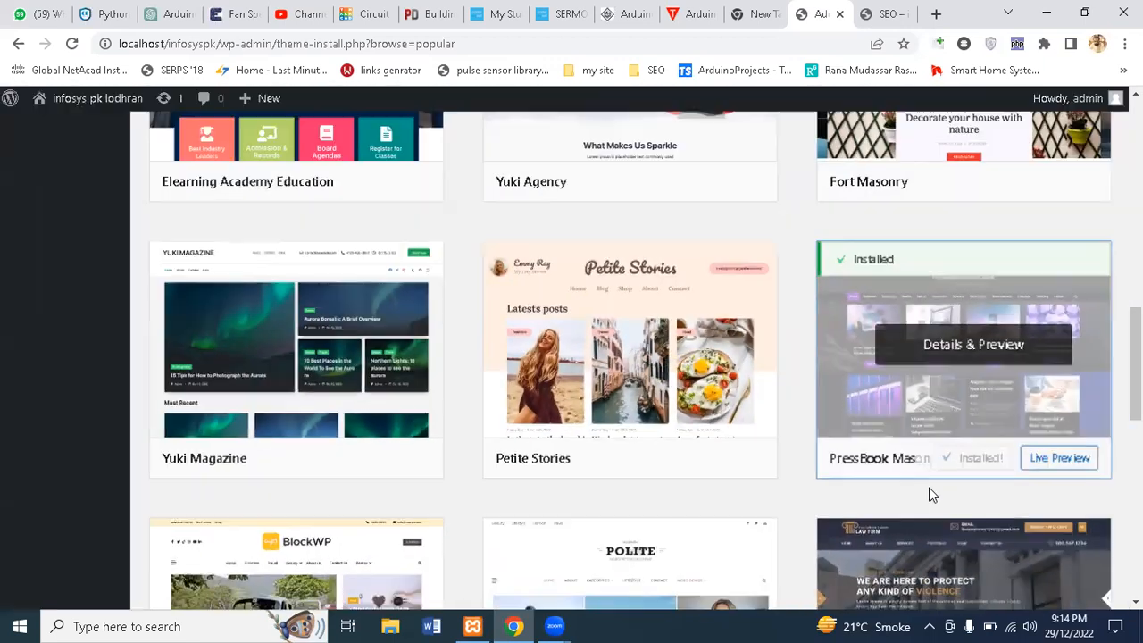
click(985, 459)
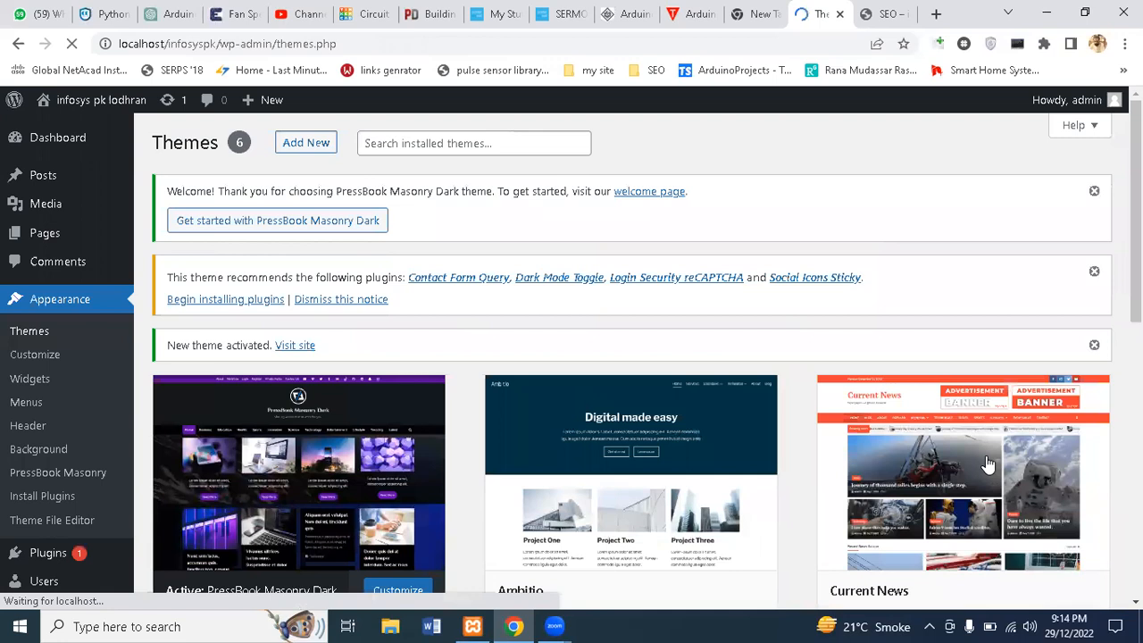
click(864, 9)
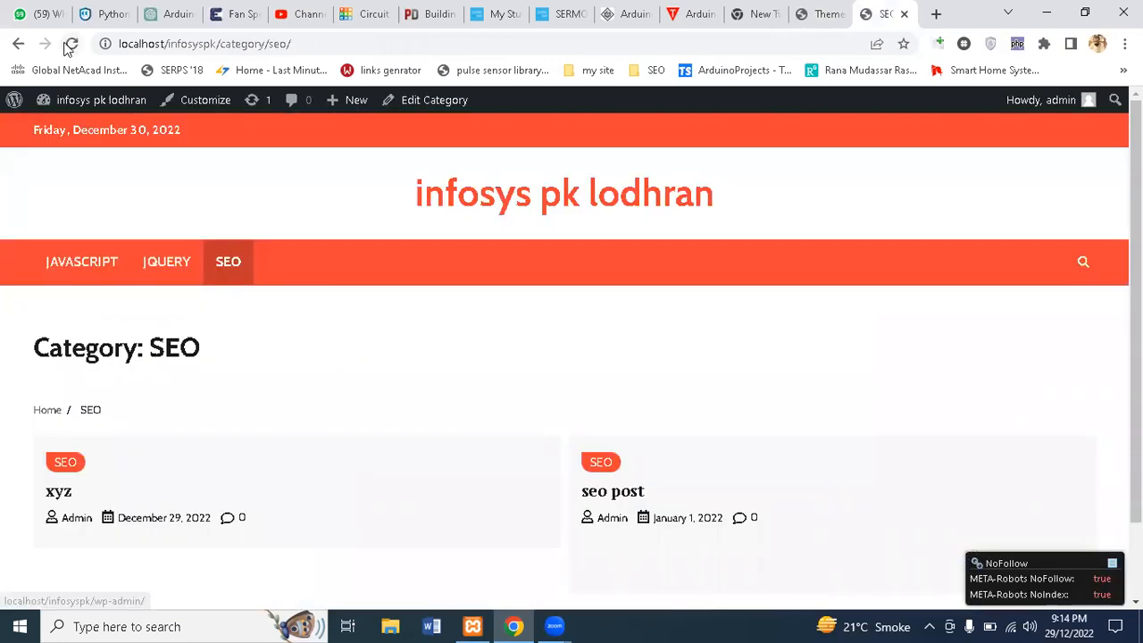
click(71, 44)
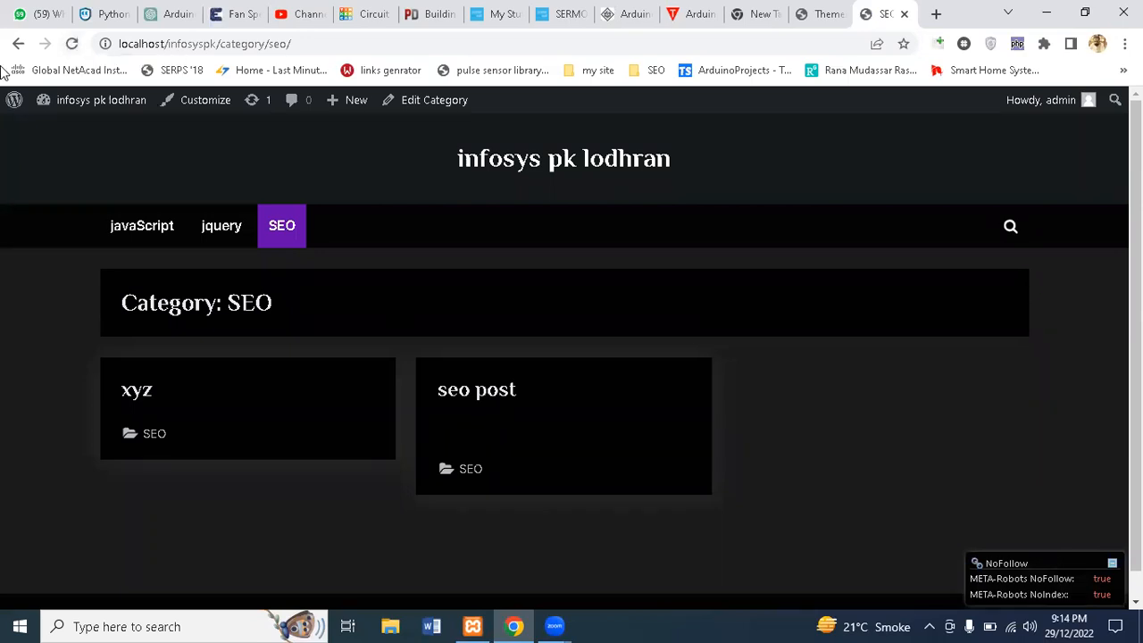
Activate the Current News theme in place of PressBook Masonry Dark and reload the SEO category page.
click(806, 10)
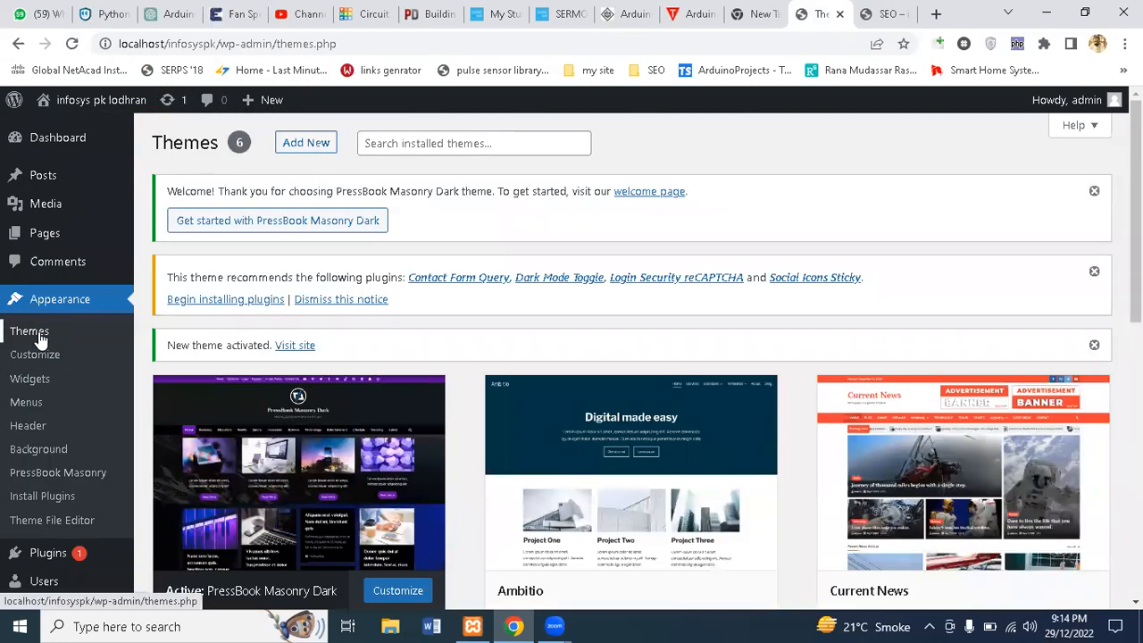
mouse_move(961, 462)
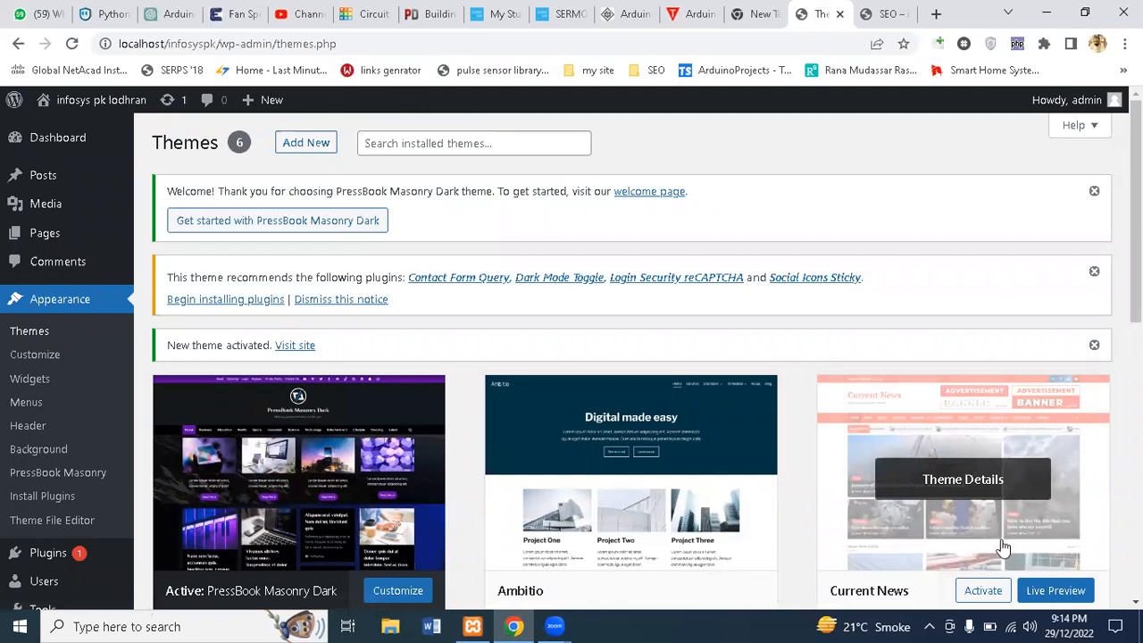
click(982, 590)
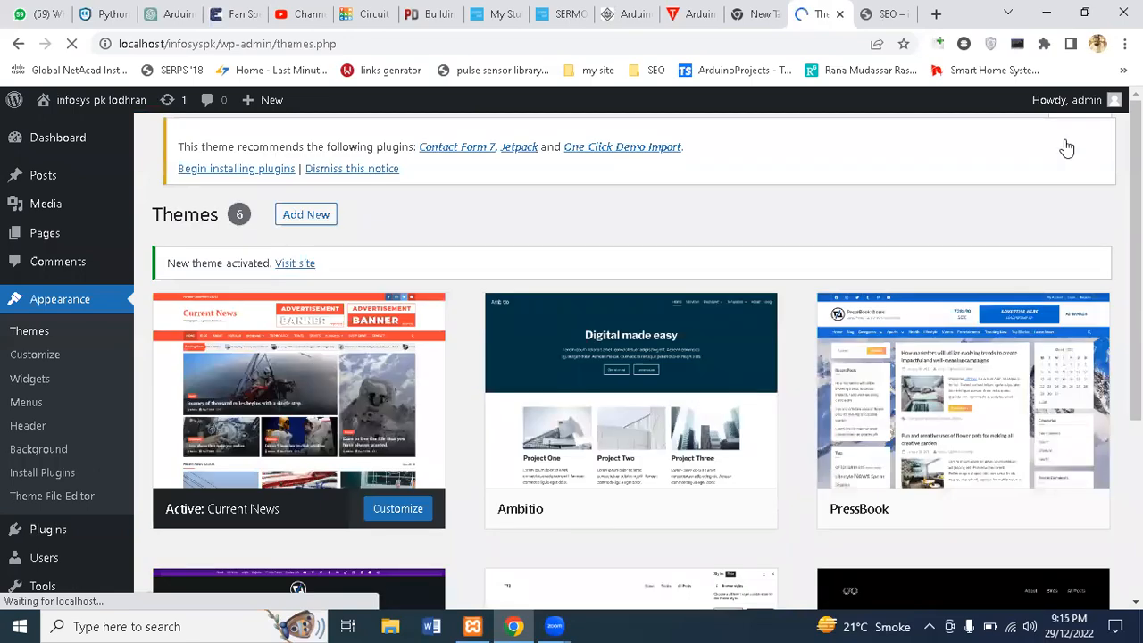
click(900, 11)
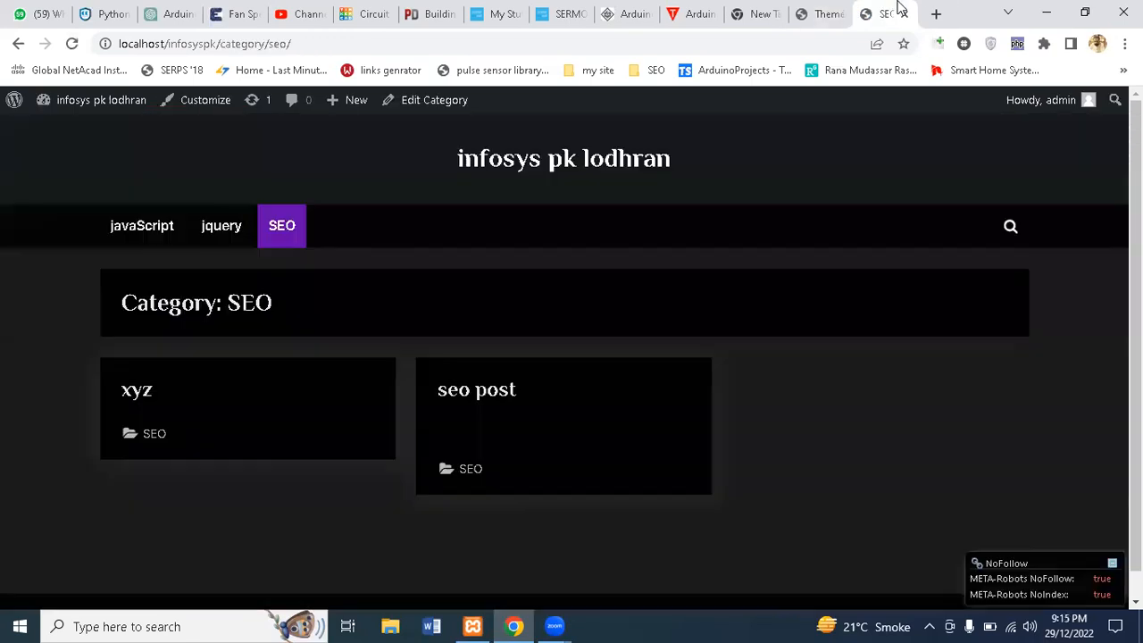
click(72, 42)
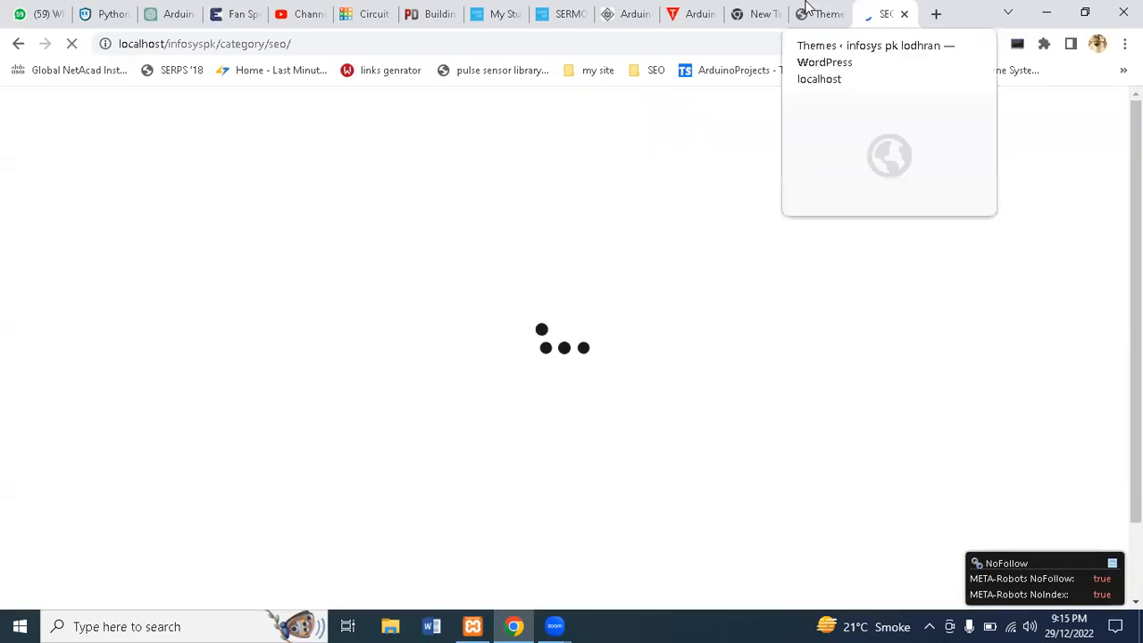
Look through the installed themes and examine the SEO category page with the Current News theme applied.
click(823, 10)
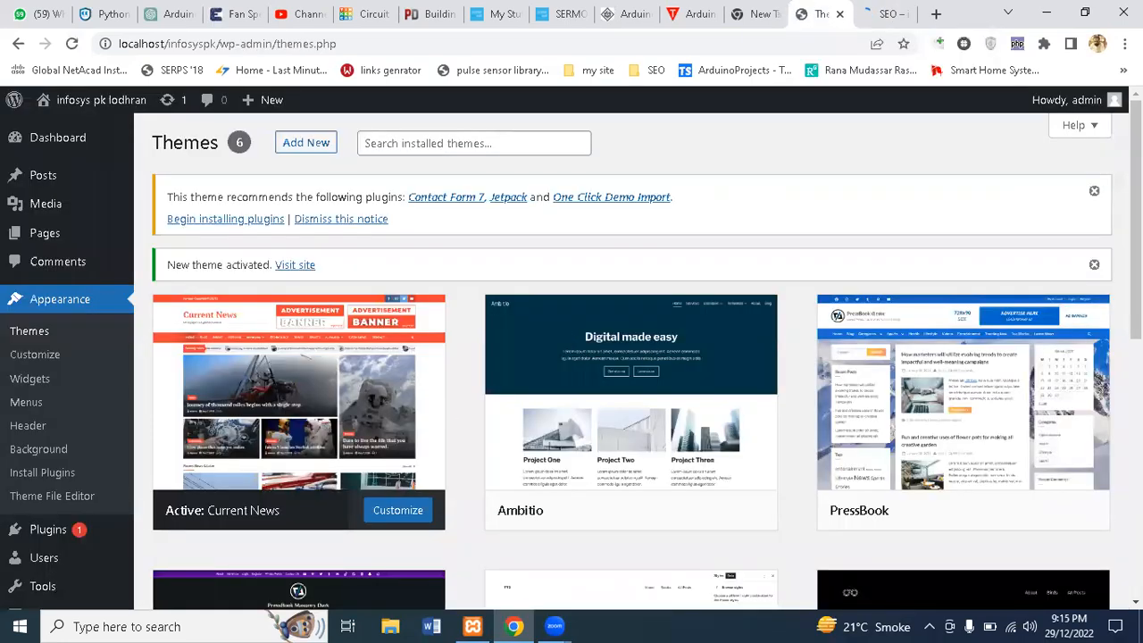
scroll(571, 248, down, 2)
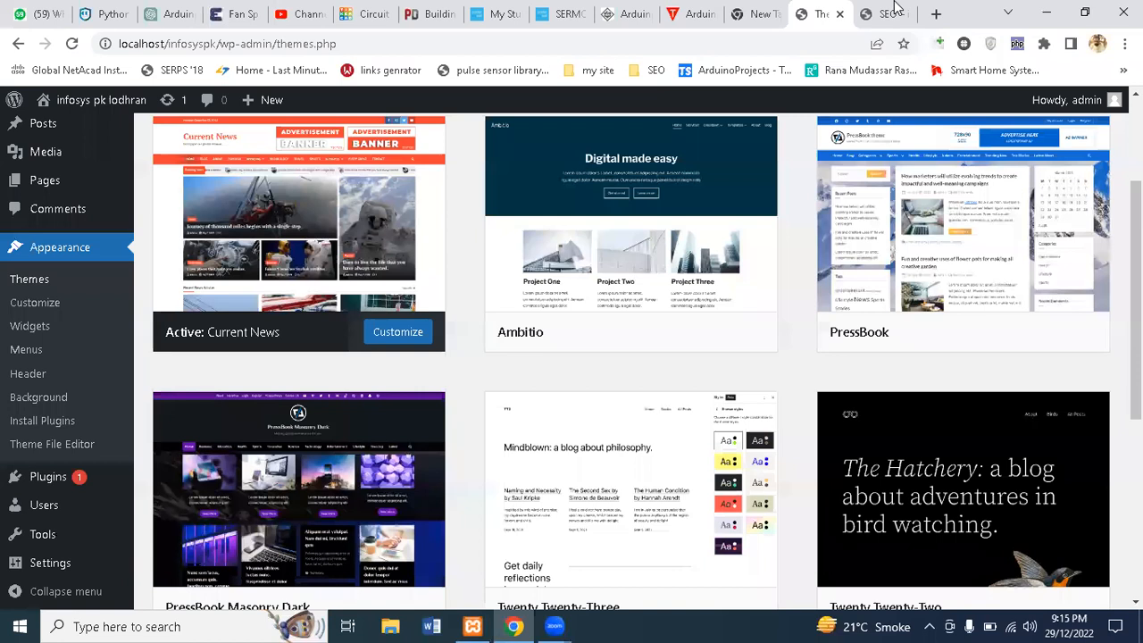
key(ctrl+Tab)
scroll(572, 357, down, 1)
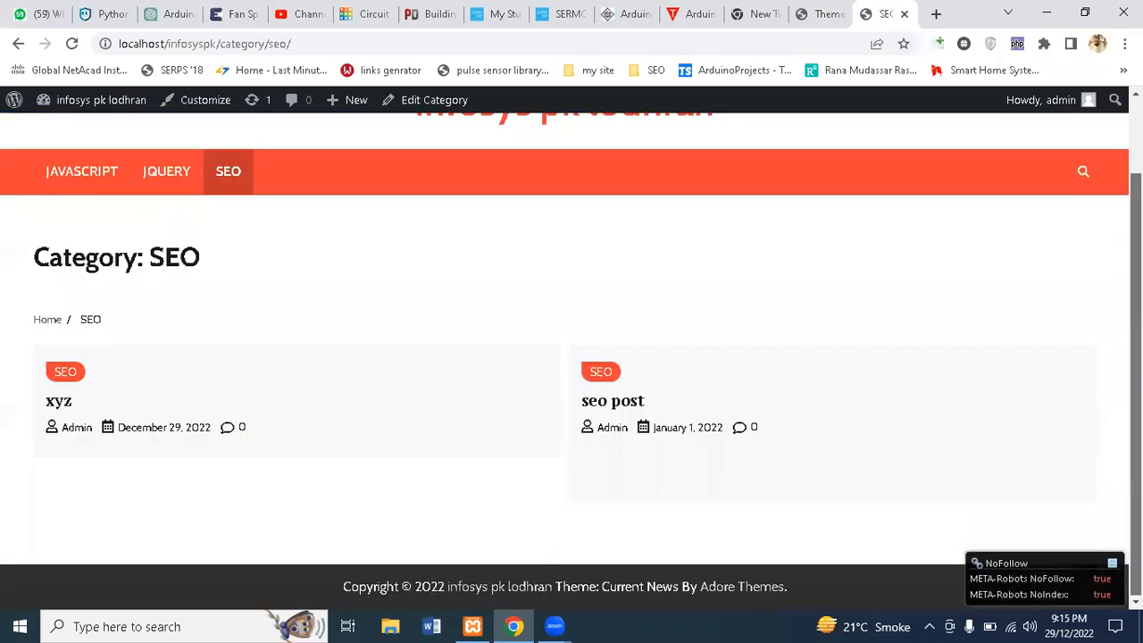
scroll(572, 358, up, 1)
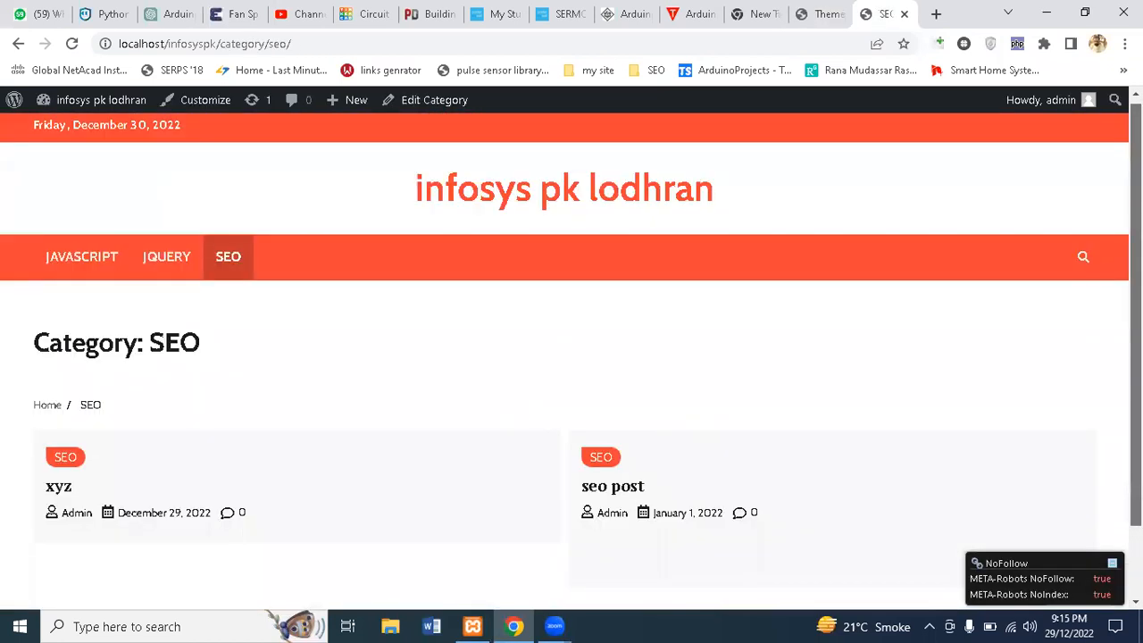
scroll(811, 223, up, 1)
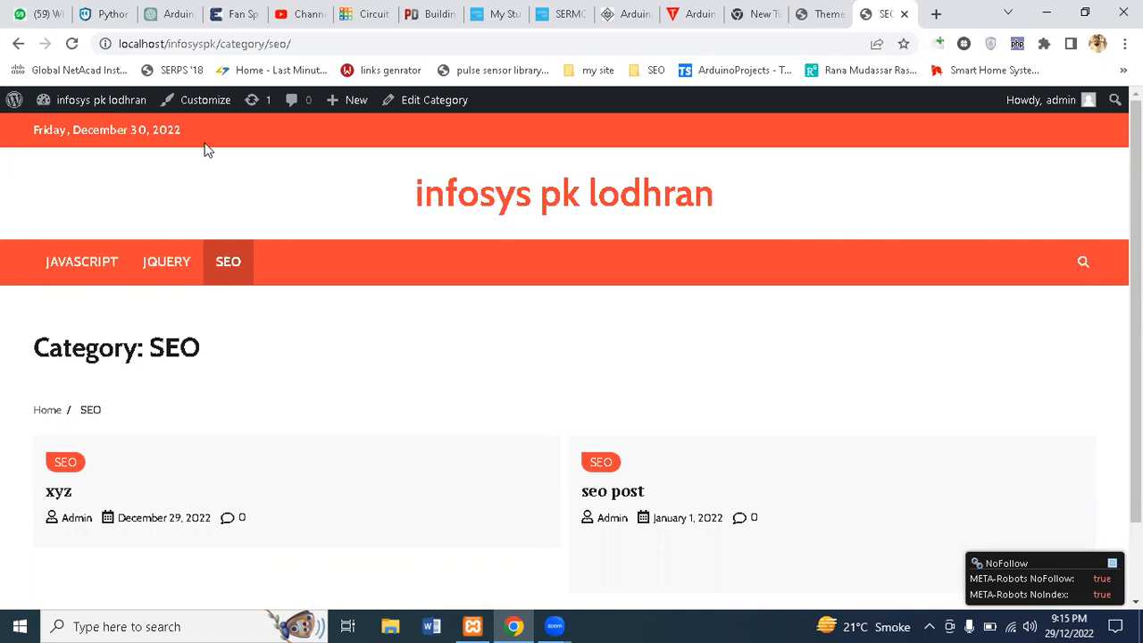
Open the Customizer from the SEO category page, examine its live preview, and return to the category page.
click(205, 104)
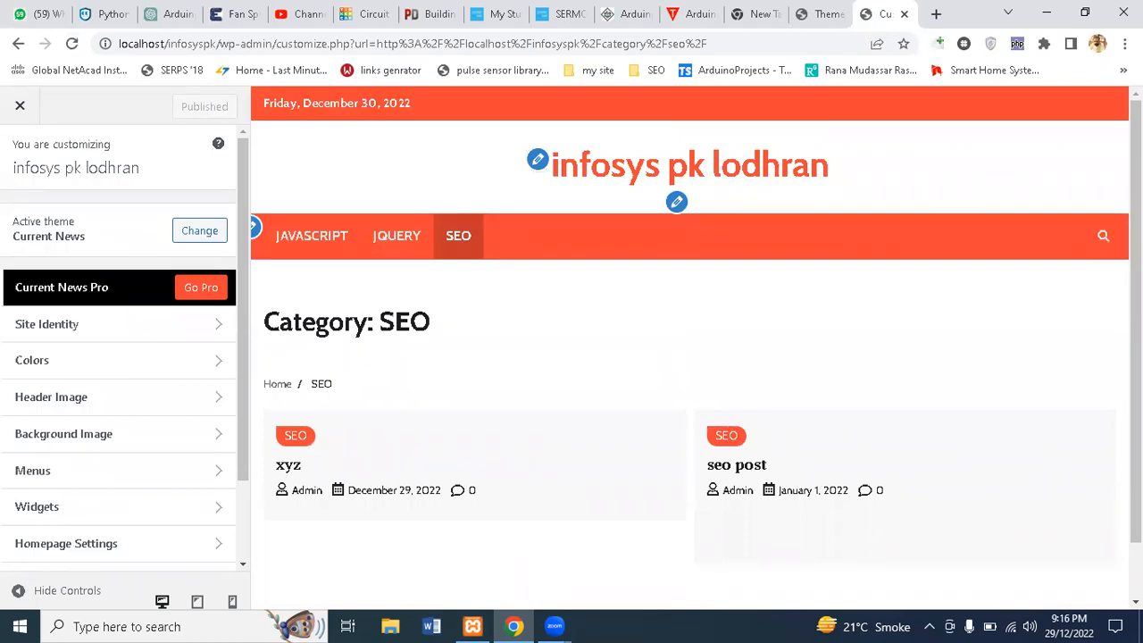
scroll(689, 357, down, 1)
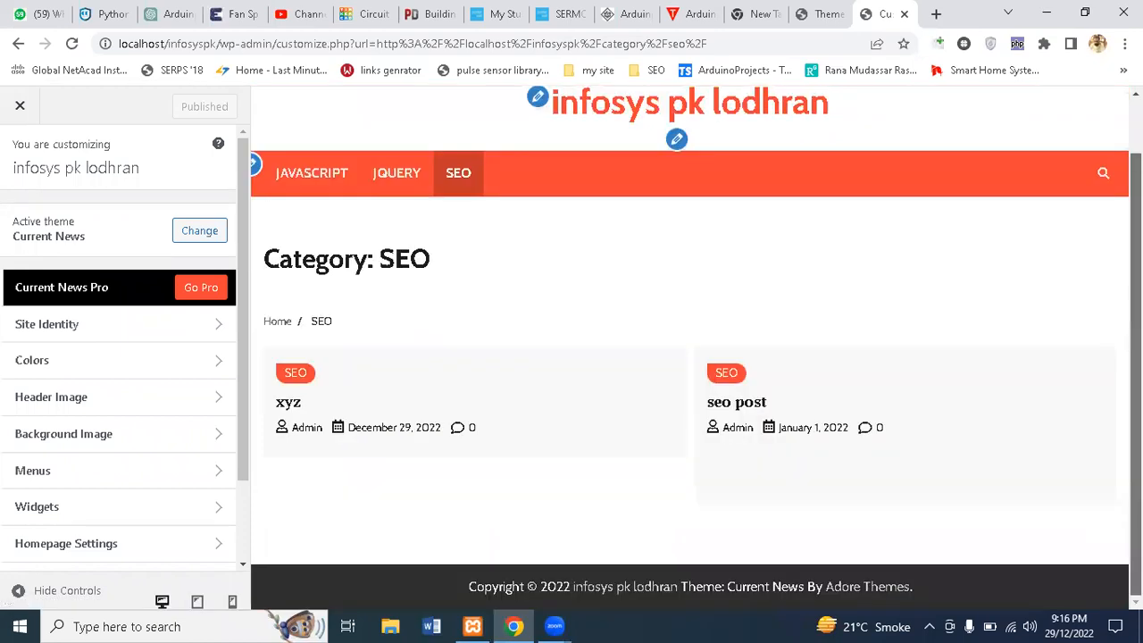
scroll(536, 257, up, 1)
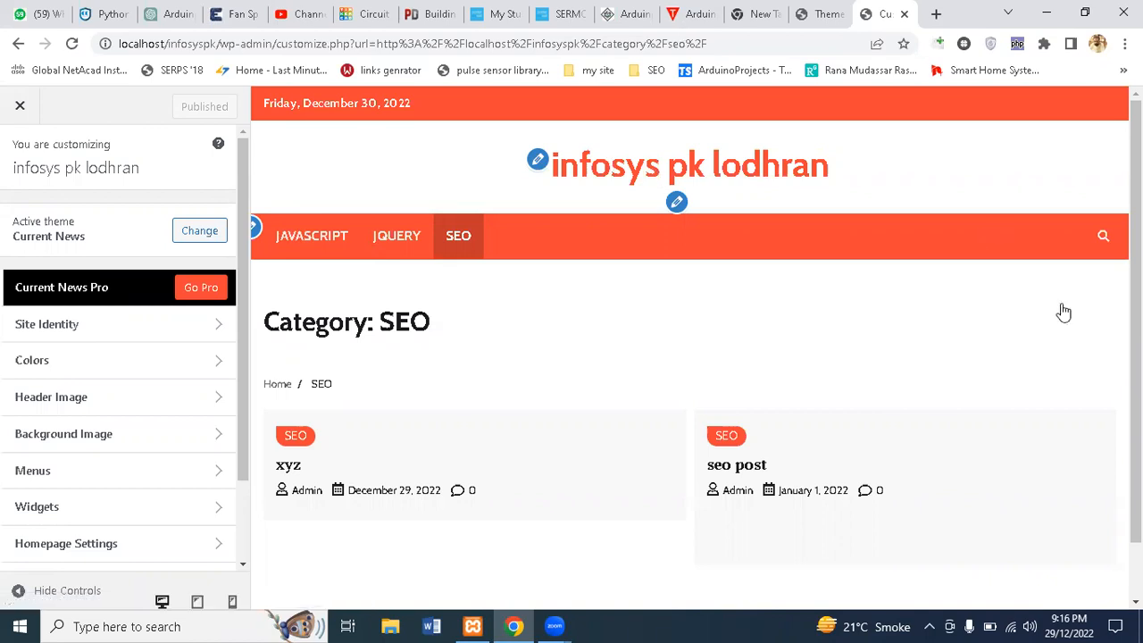
scroll(689, 357, down, 1)
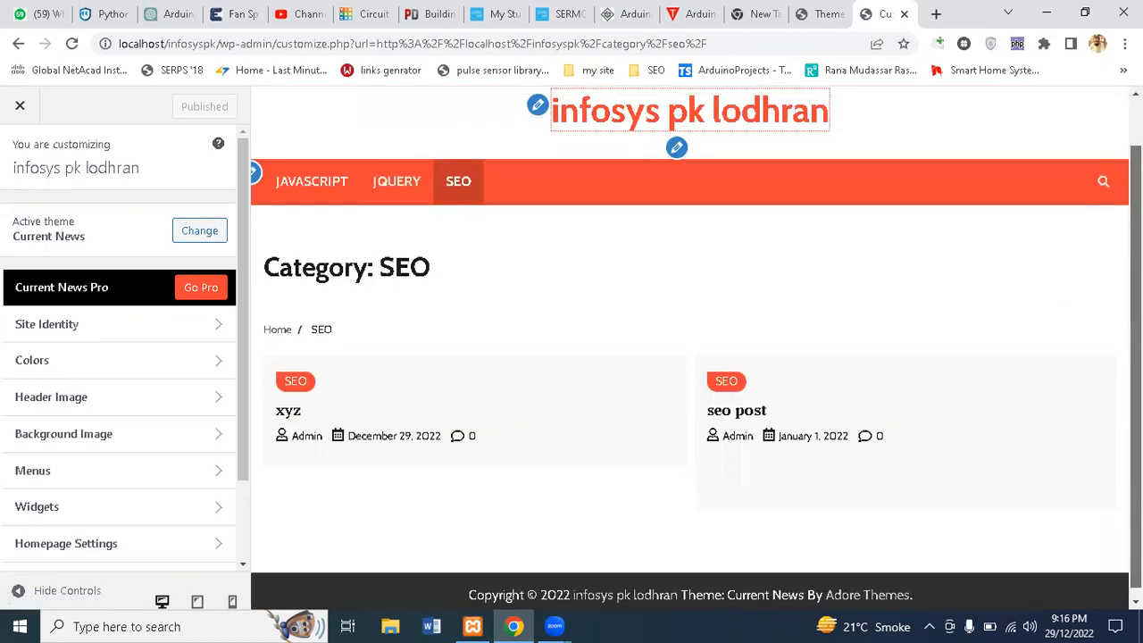
scroll(731, 464, up, 1)
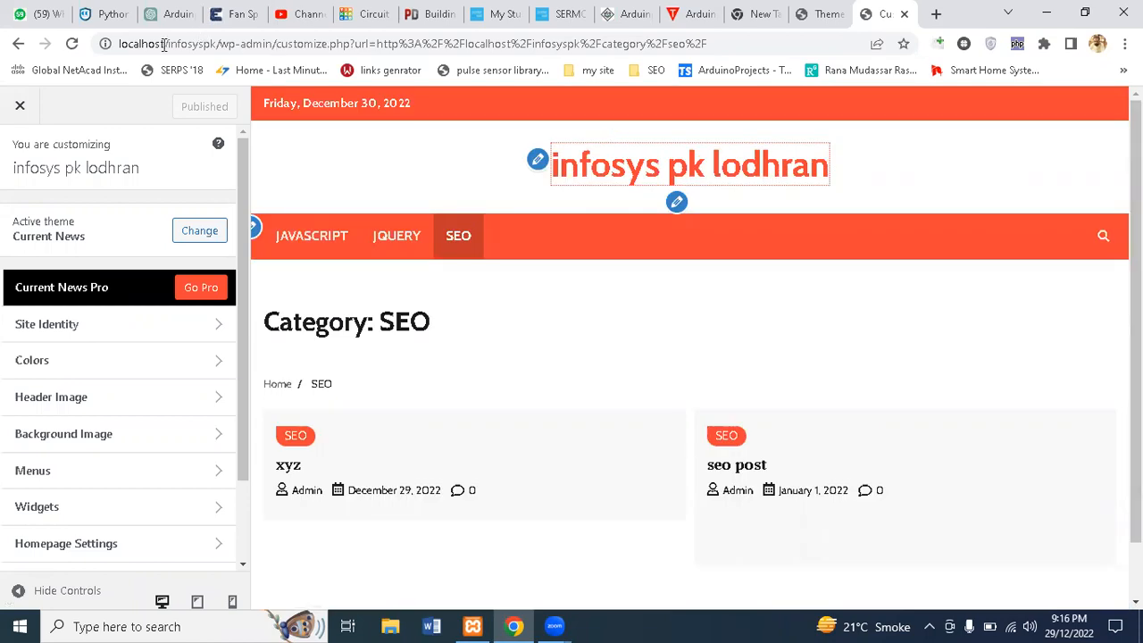
click(17, 46)
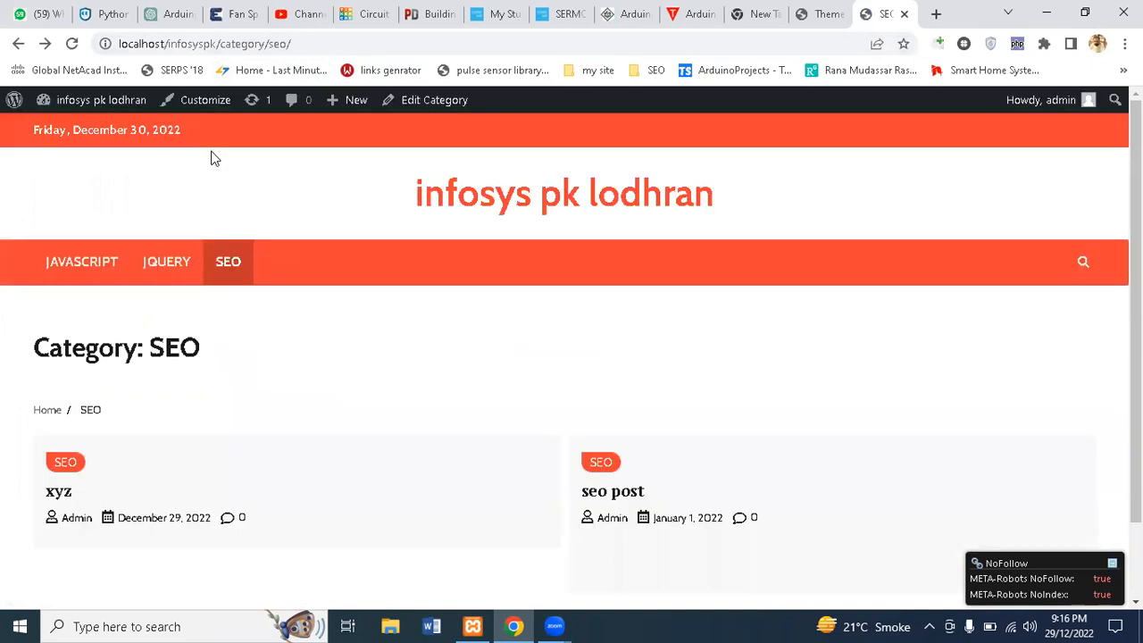
Try to open the address localhost/infosyspk/category/ by removing the SEO part of the URL.
click(304, 47)
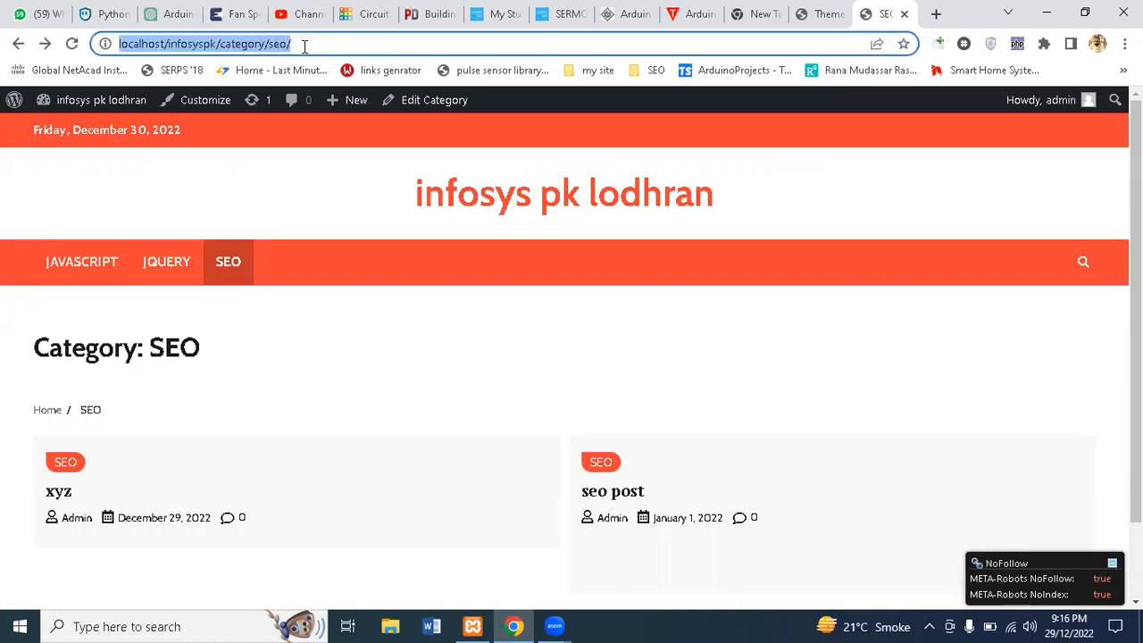
click(304, 47)
key(BackSpace)
key(BackSpace)
key(BackSpace)
key(BackSpace)
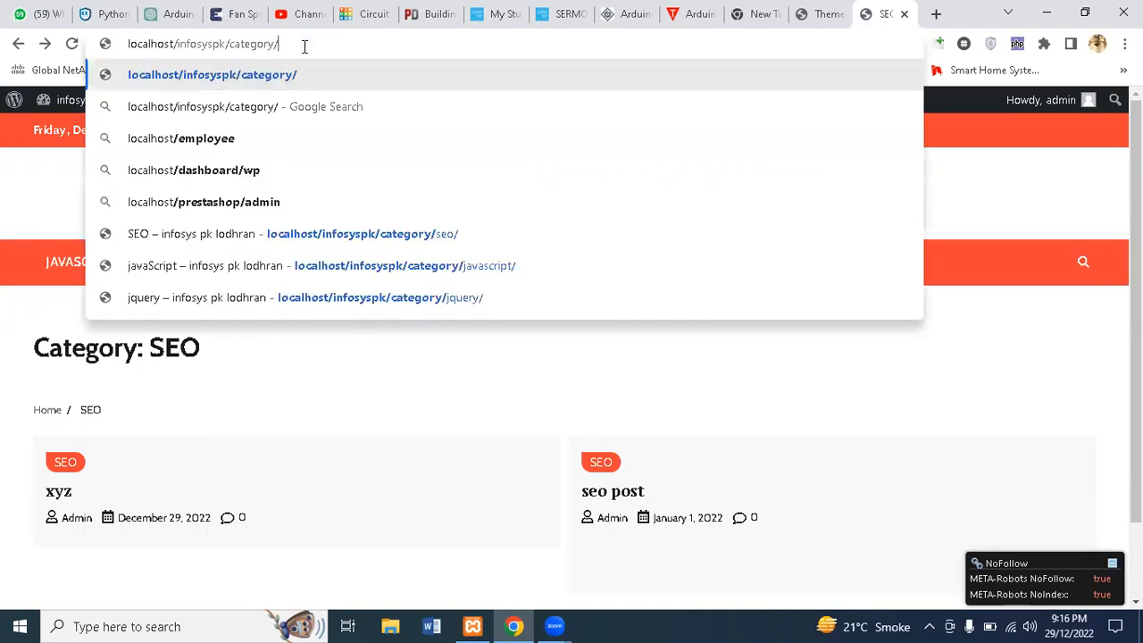
key(Return)
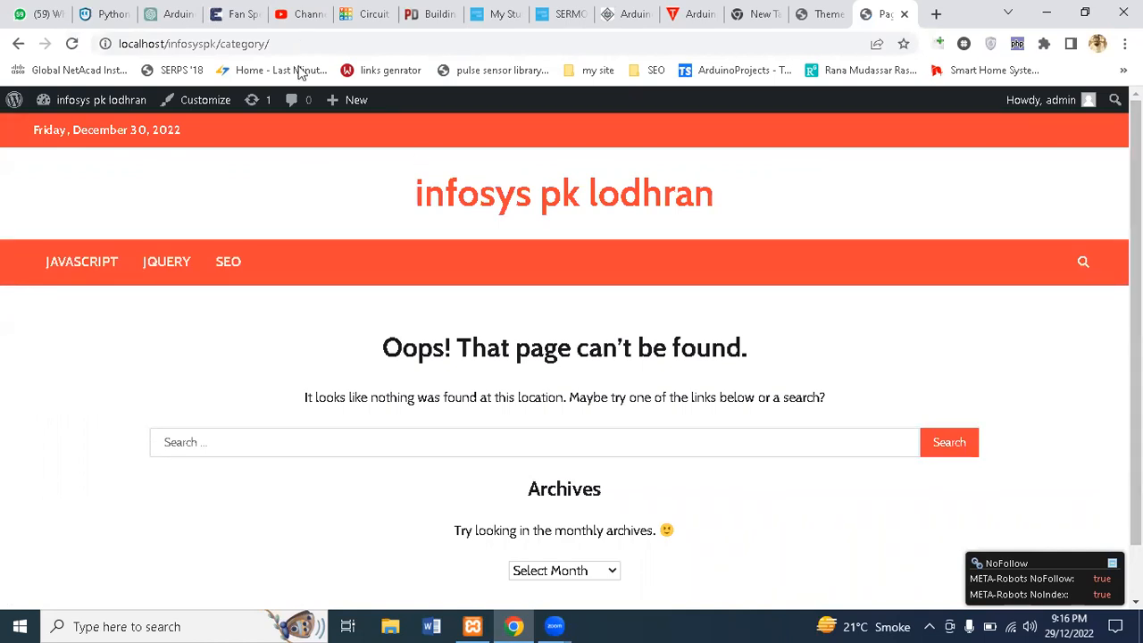
Open the site's home page at localhost/infosyspk/ by removing the category part of the URL.
drag(293, 43, 220, 39)
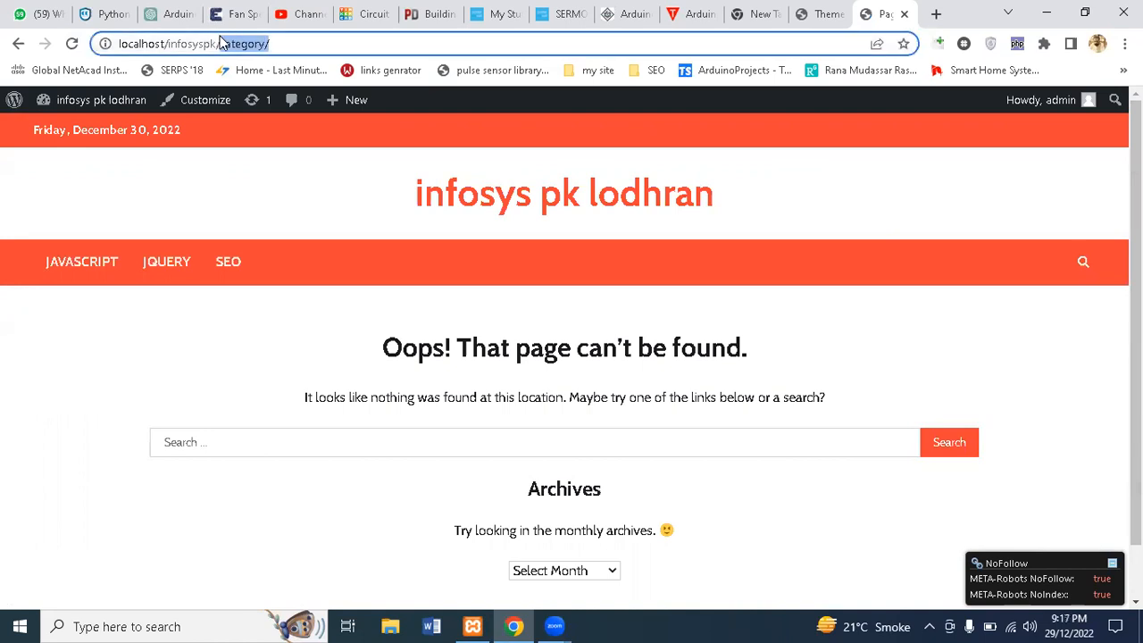
key(BackSpace)
key(Return)
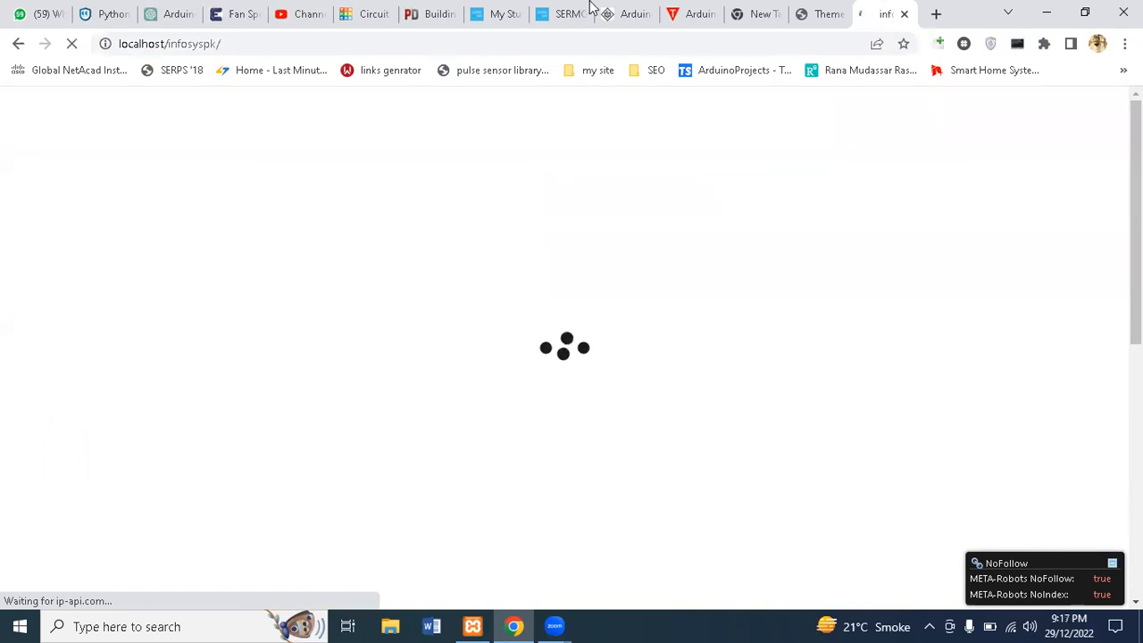
Open the Customizer for the site's home page and show the rest of its settings sections.
click(820, 10)
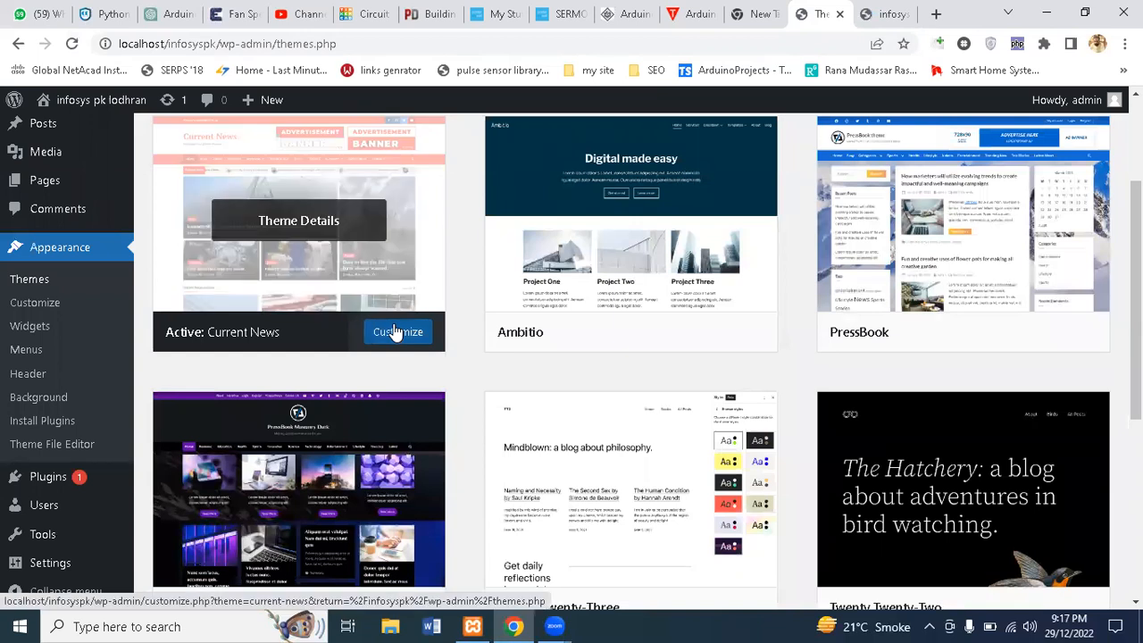
click(880, 13)
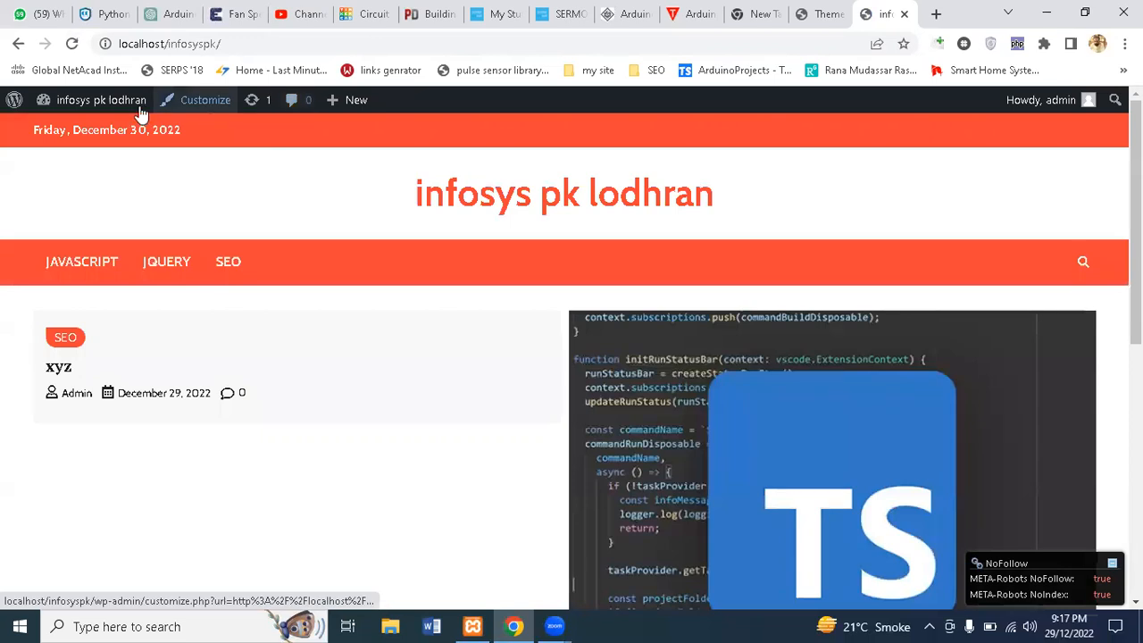
click(184, 94)
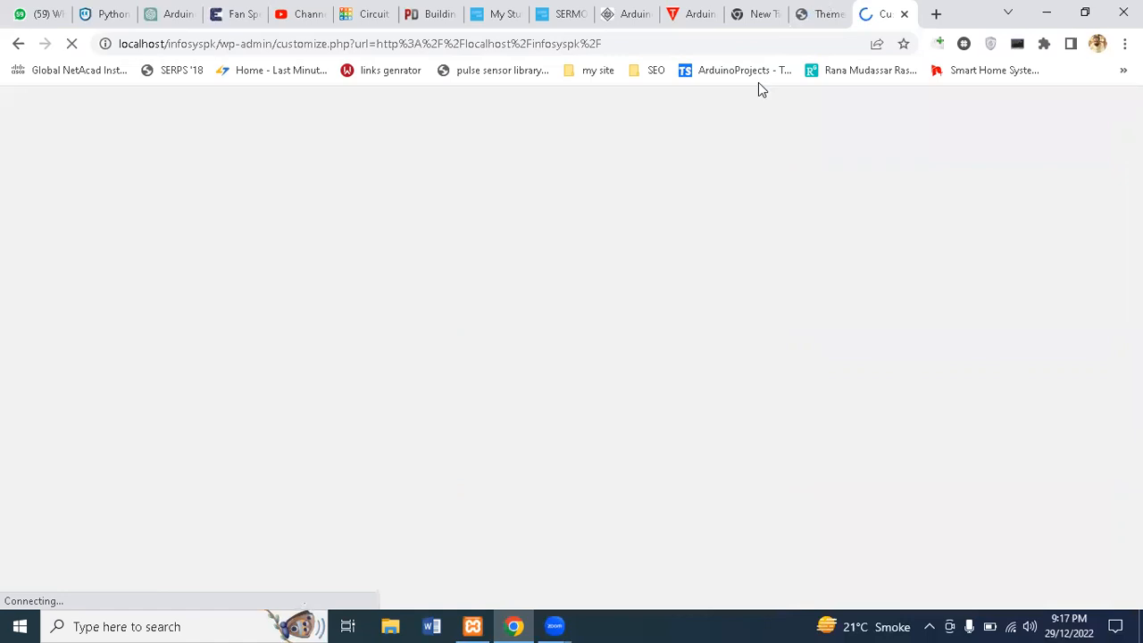
click(820, 14)
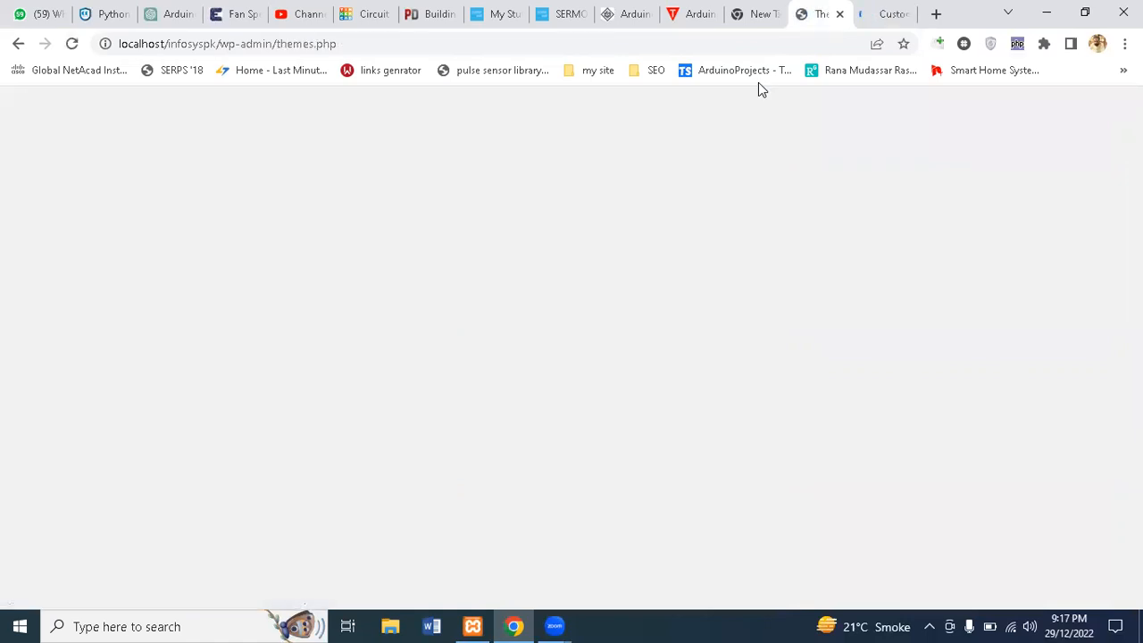
click(891, 9)
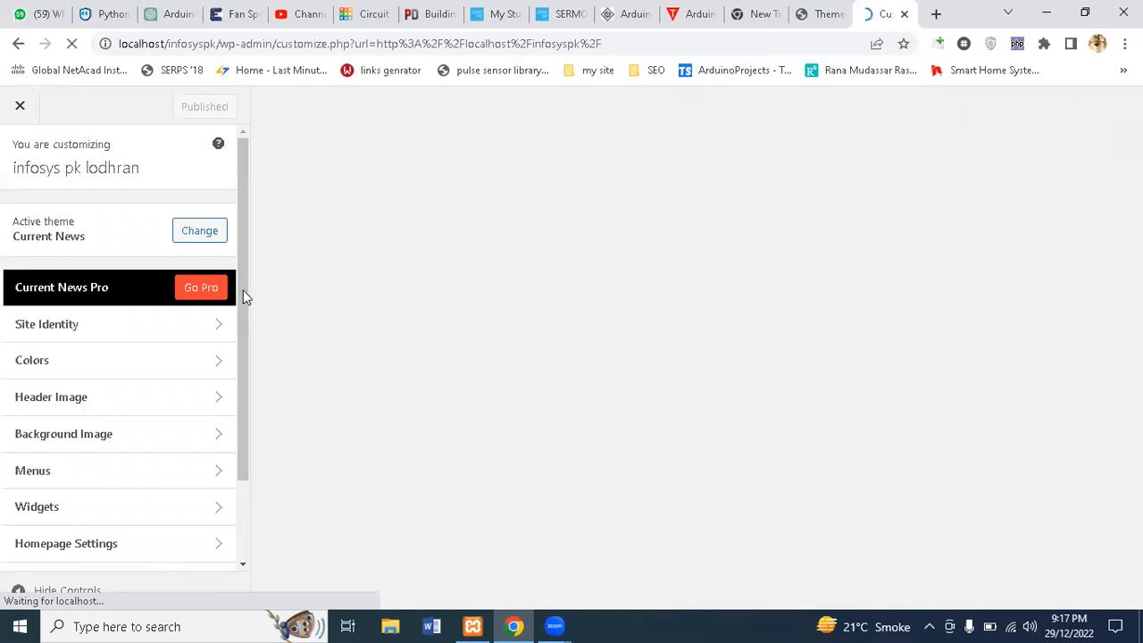
scroll(223, 403, down, 2)
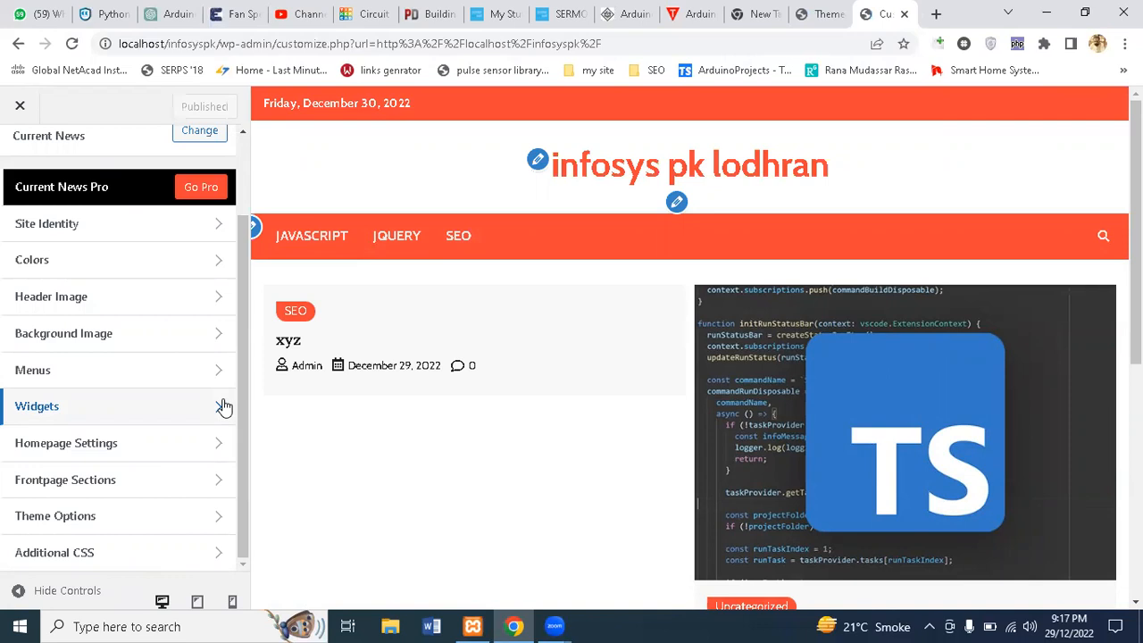
Open the Site Identity settings and shorten the site title to "infosys pk".
click(93, 224)
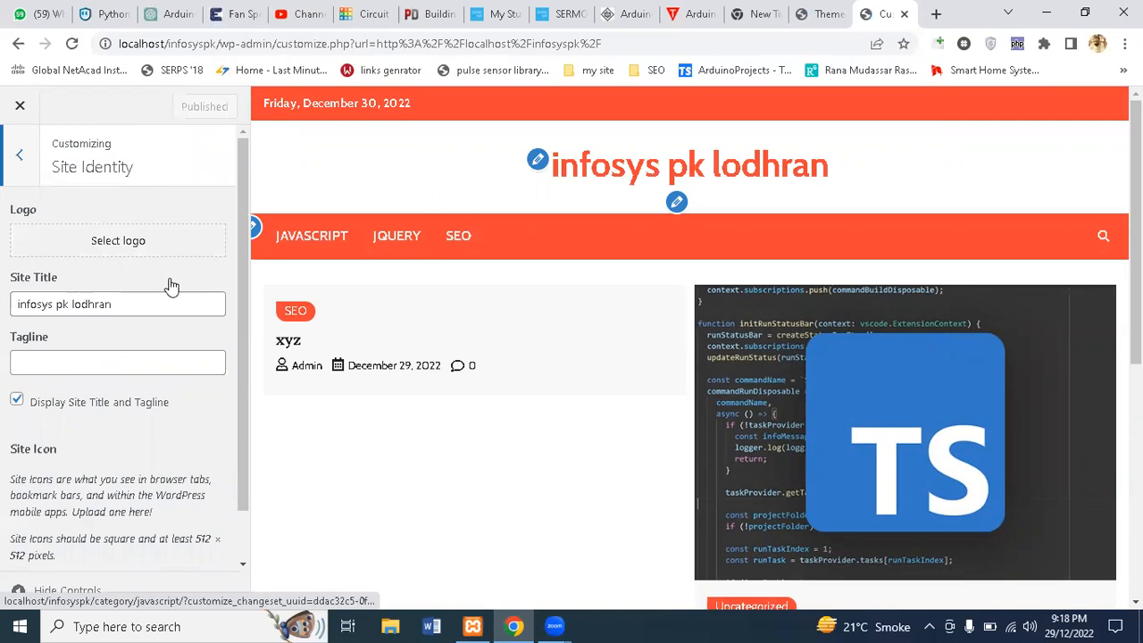
click(123, 303)
key(BackSpace)
key(BackSpace)
key(BackSpace)
key(BackSpace)
key(BackSpace)
key(BackSpace)
key(BackSpace)
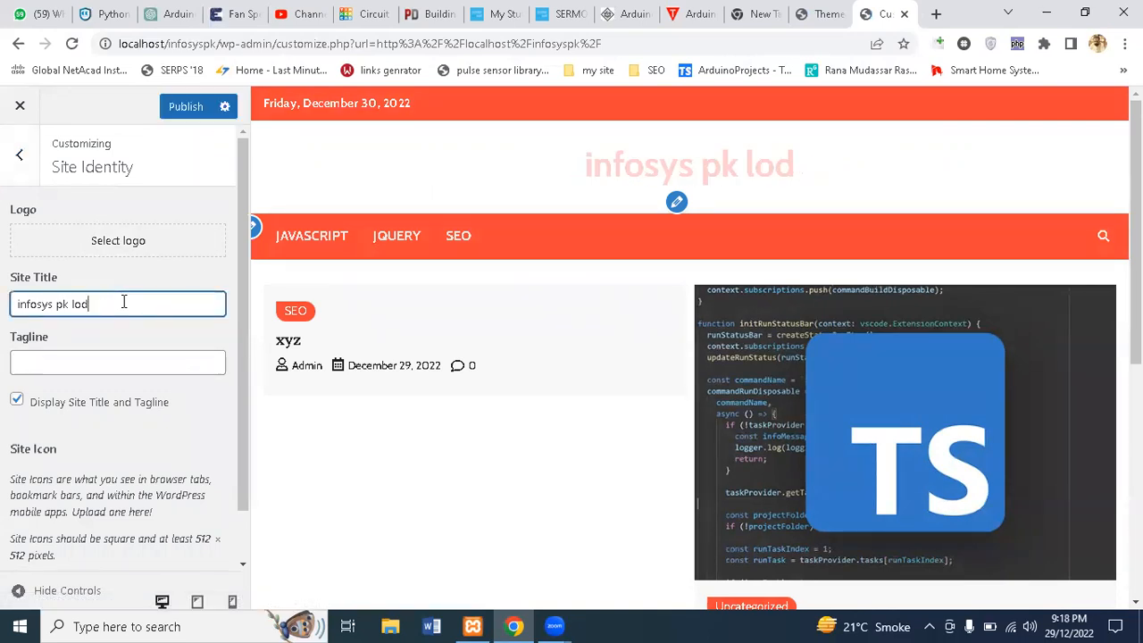
Set the site's tagline to "wordpress".
click(124, 361)
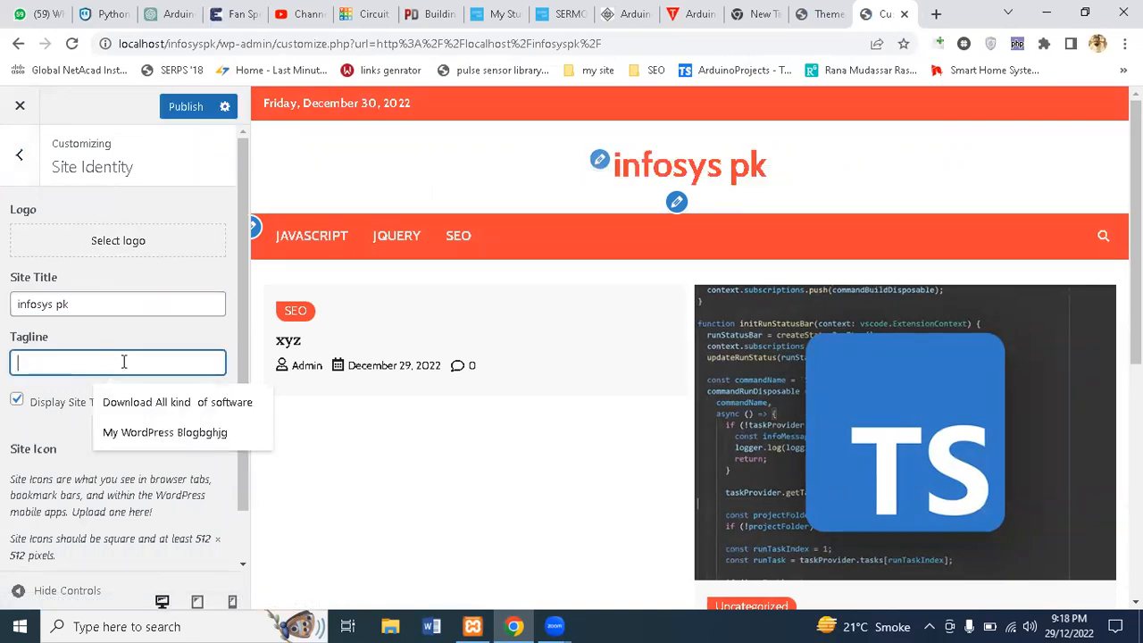
text(wo)
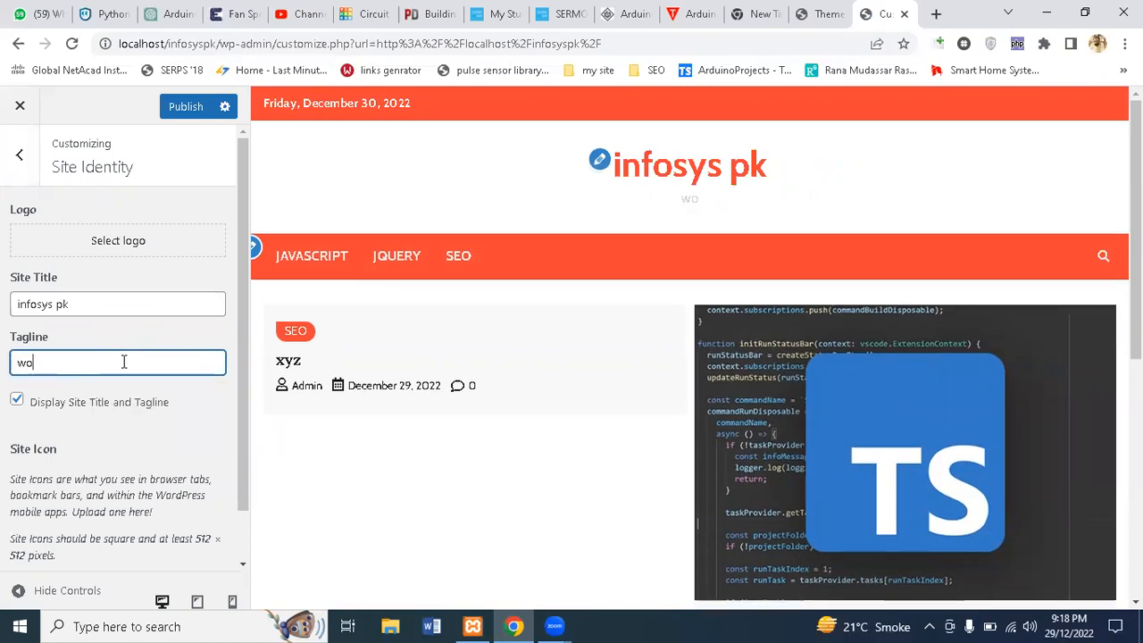
text(rdpress)
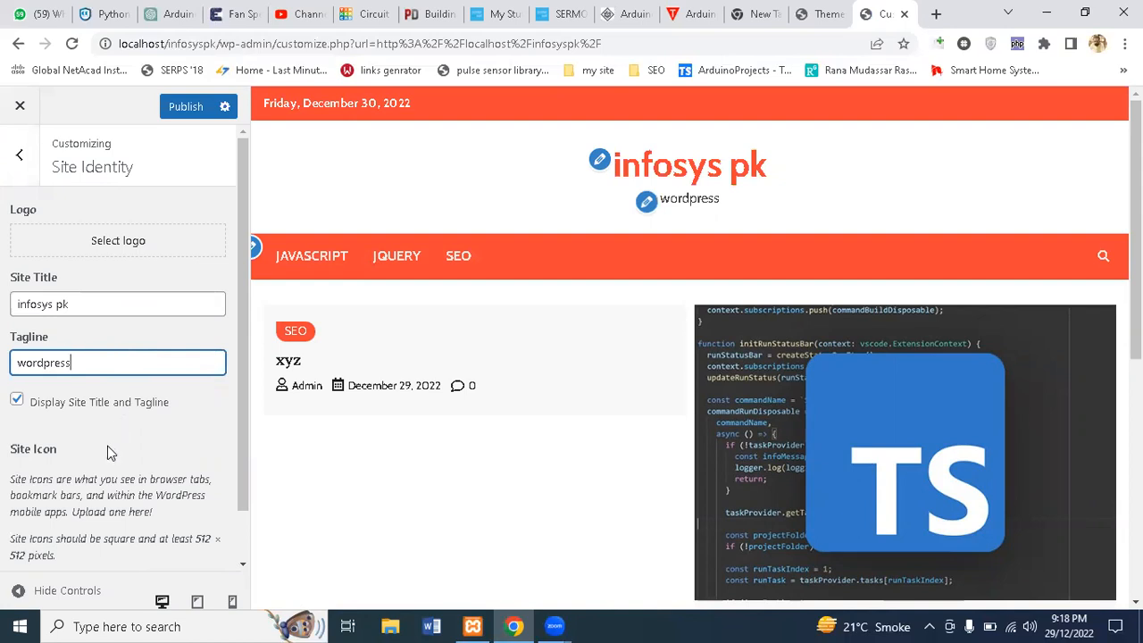
click(230, 441)
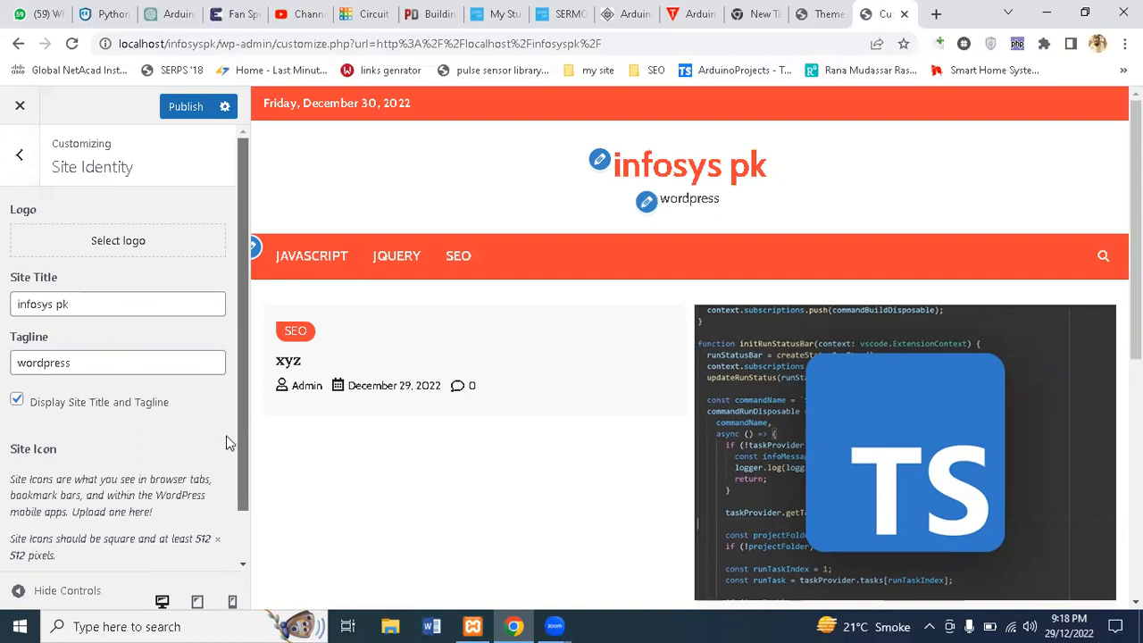
Set the TS image from the media library as the site icon, keeping the suggested square crop.
scroll(229, 441, down, 1)
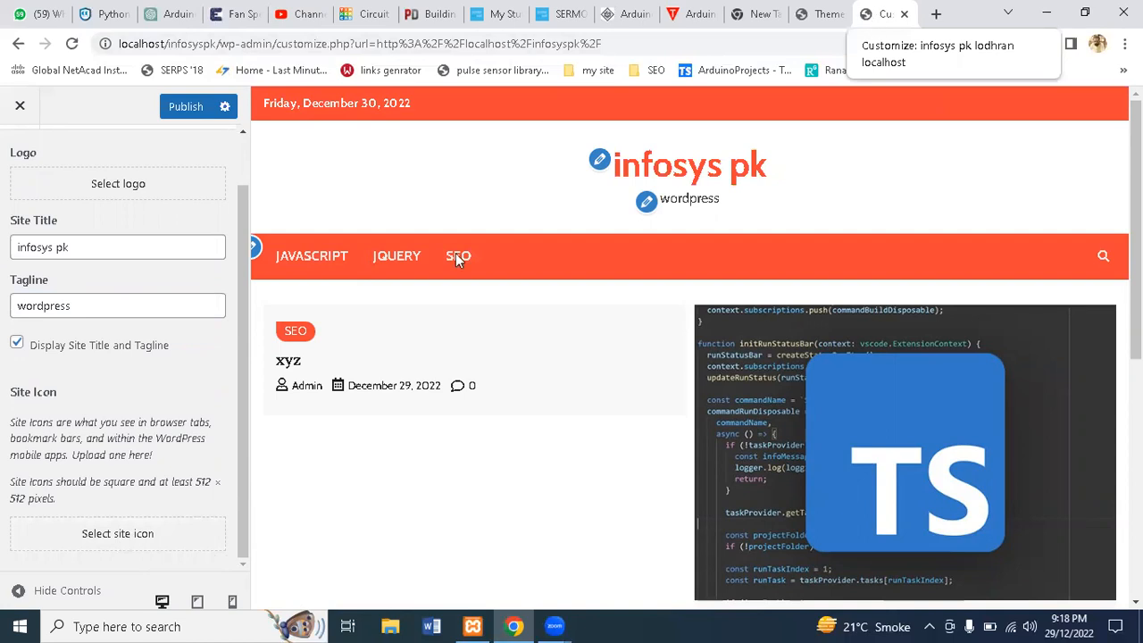
click(105, 535)
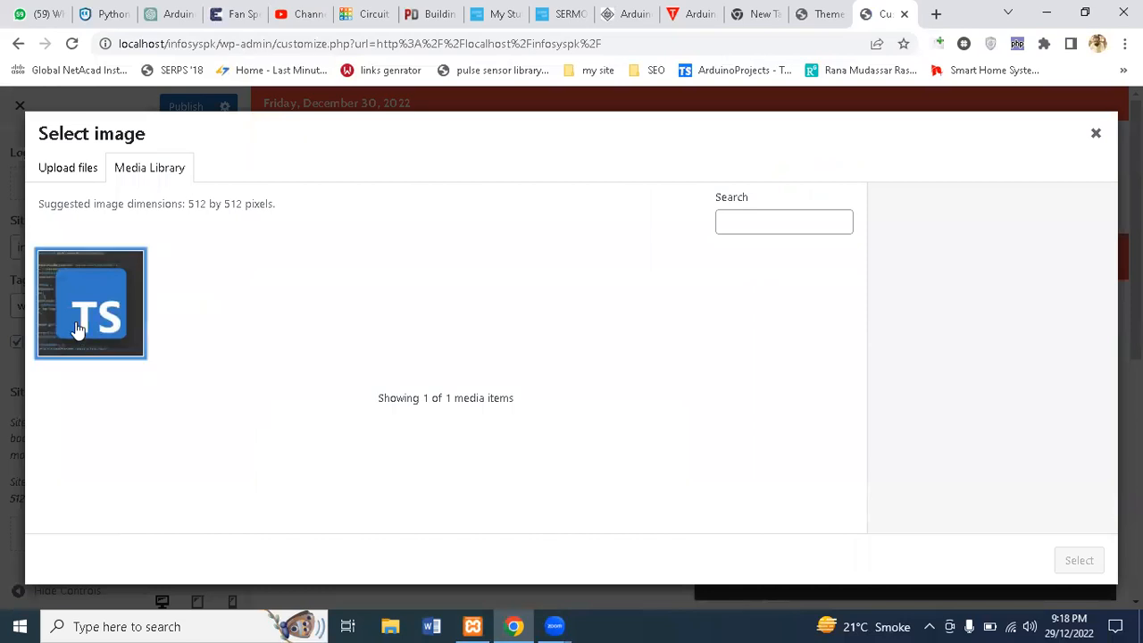
click(78, 328)
click(1080, 562)
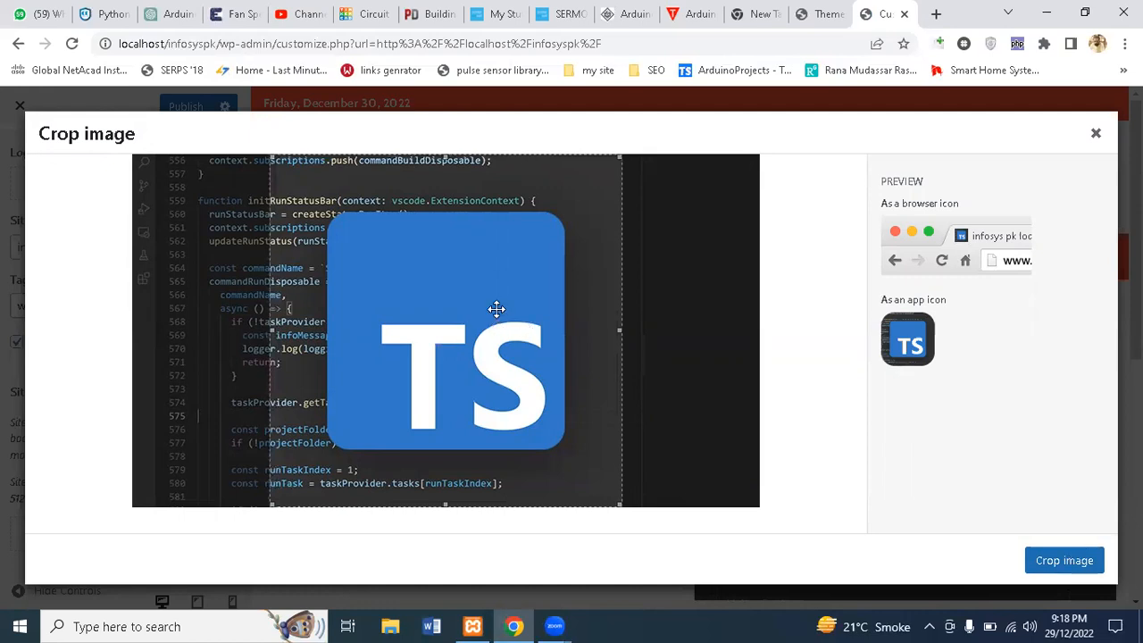
click(1051, 565)
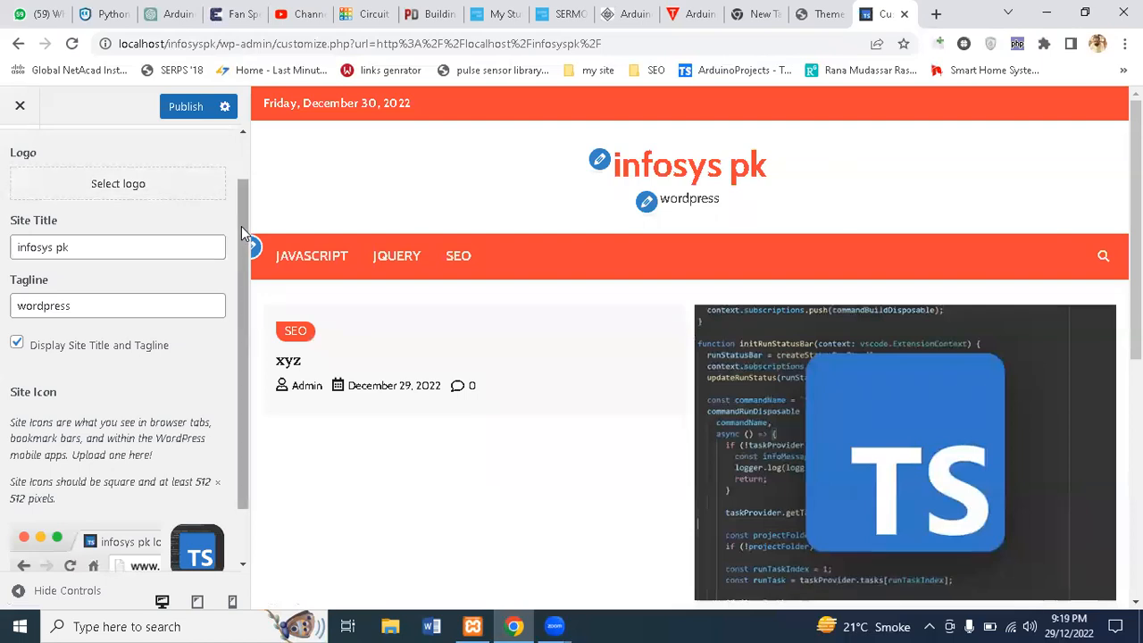
scroll(212, 360, down, 1)
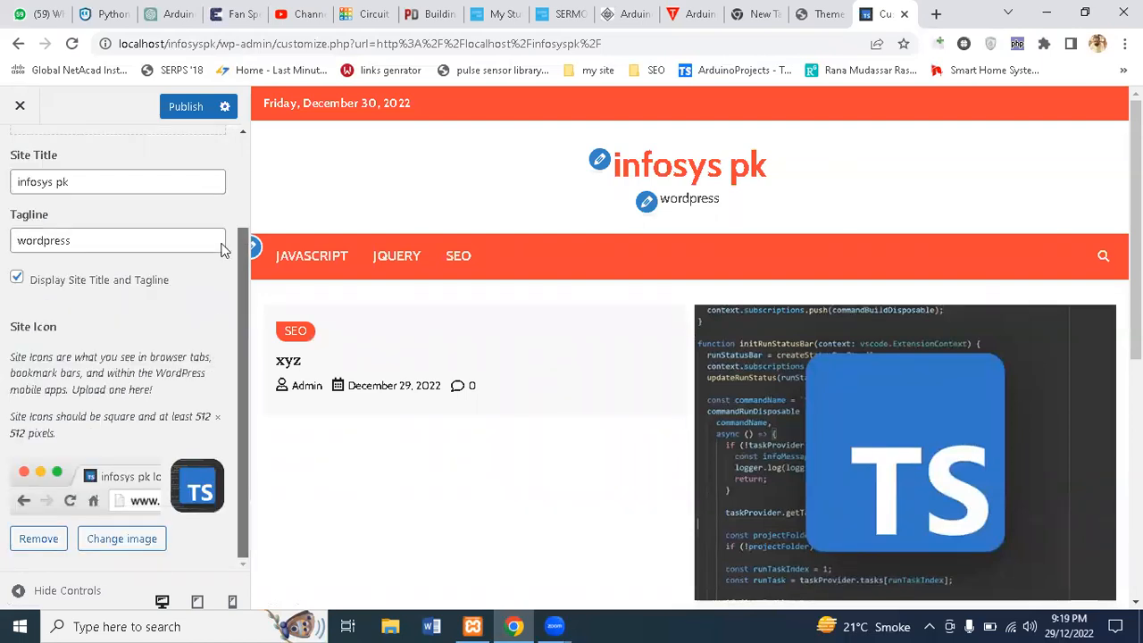
scroll(225, 250, up, 1)
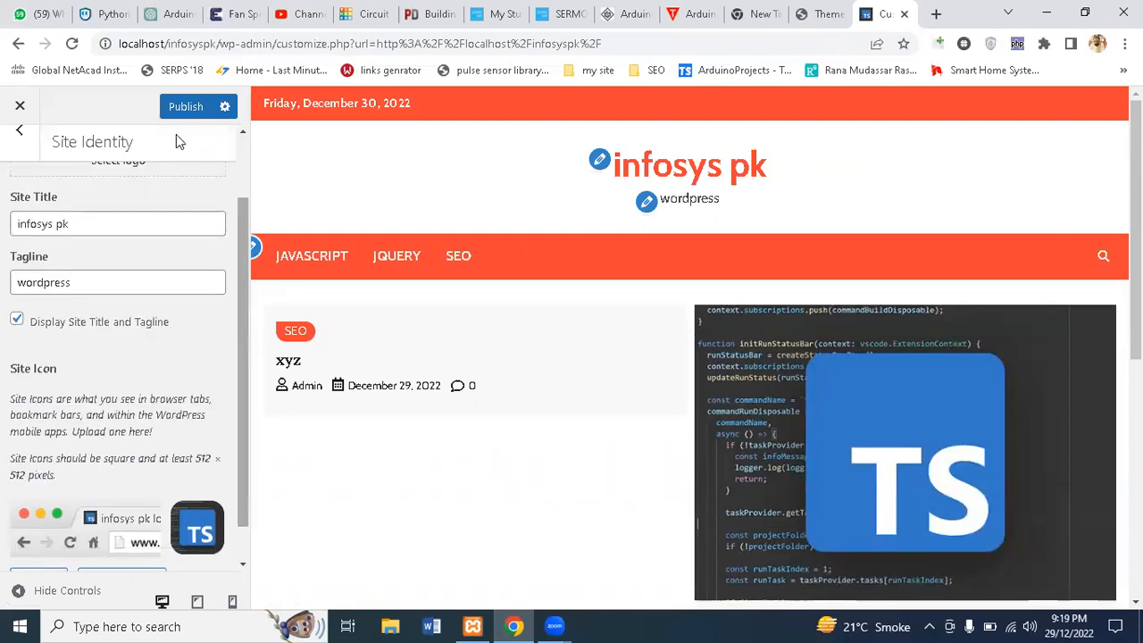
scroll(10, 181, up, 2)
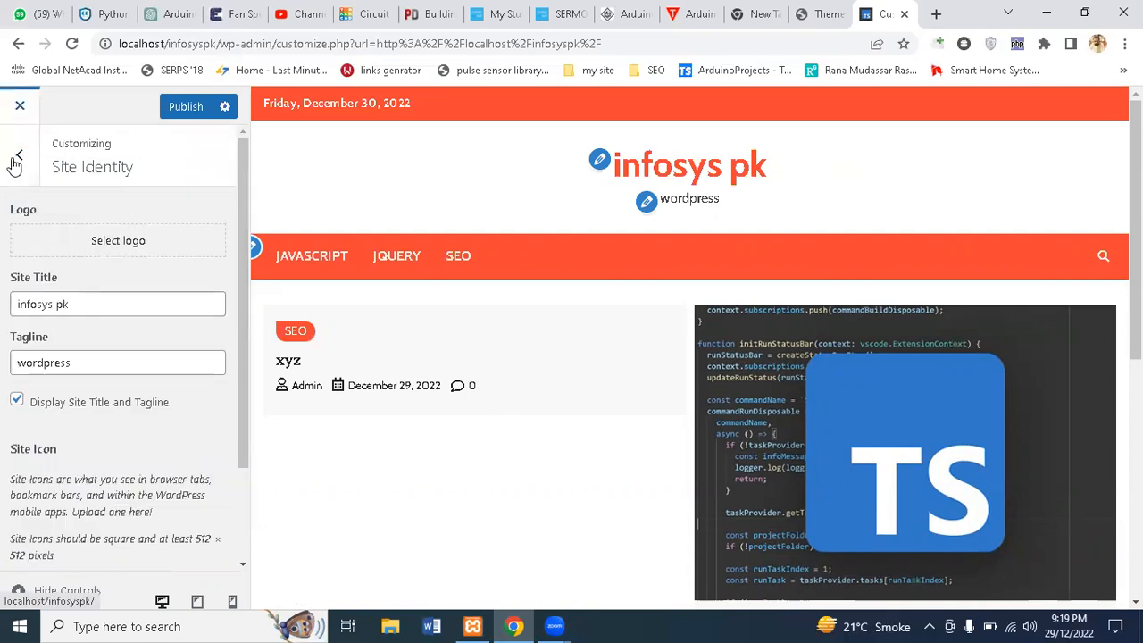
Change the header text color to the grey #a5afaf in the Colors settings and return to the main settings list.
click(16, 157)
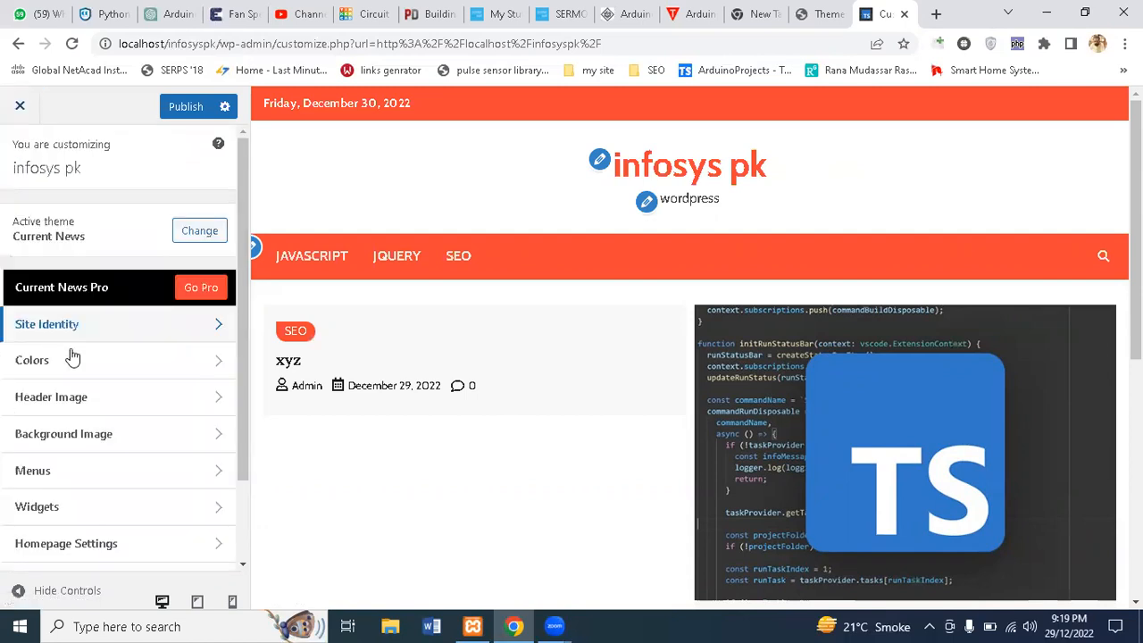
click(71, 350)
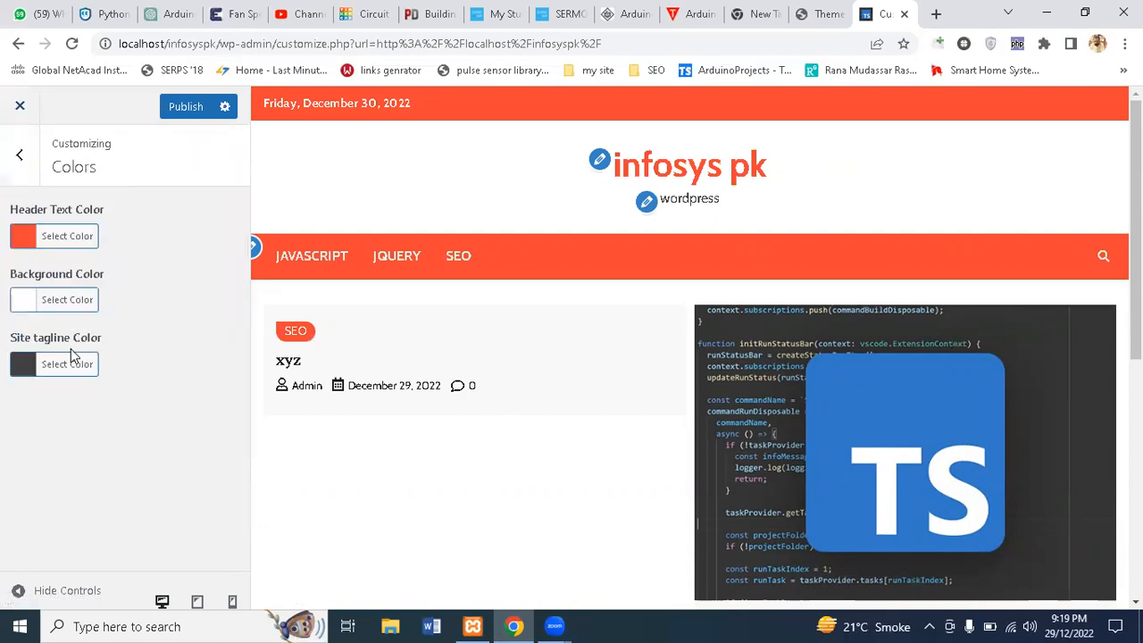
click(26, 243)
click(194, 308)
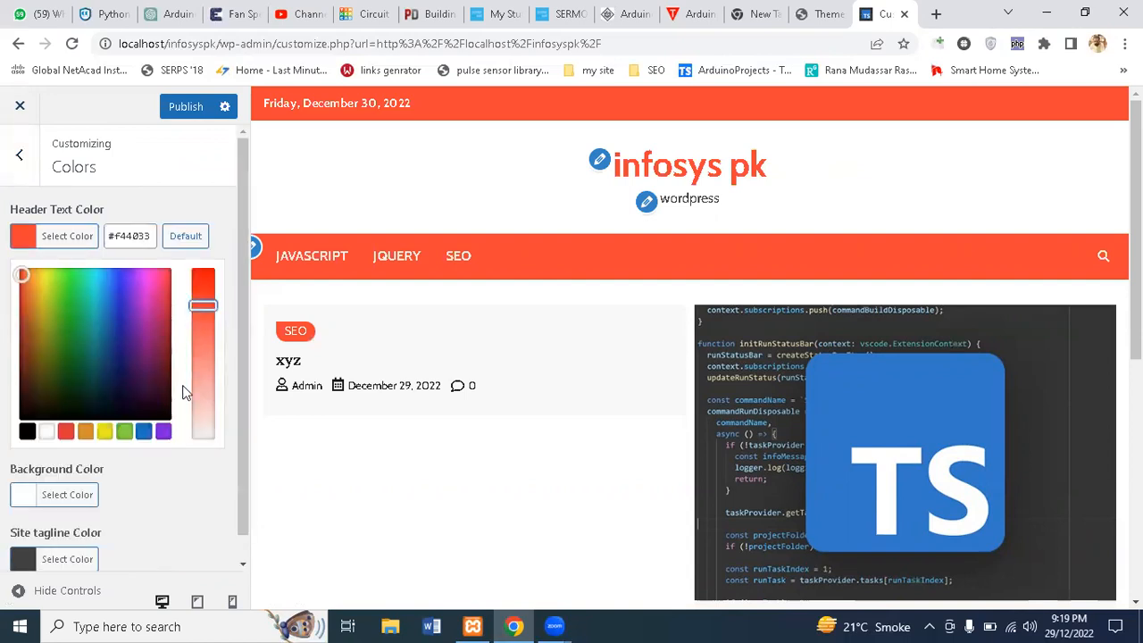
drag(183, 391, 176, 398)
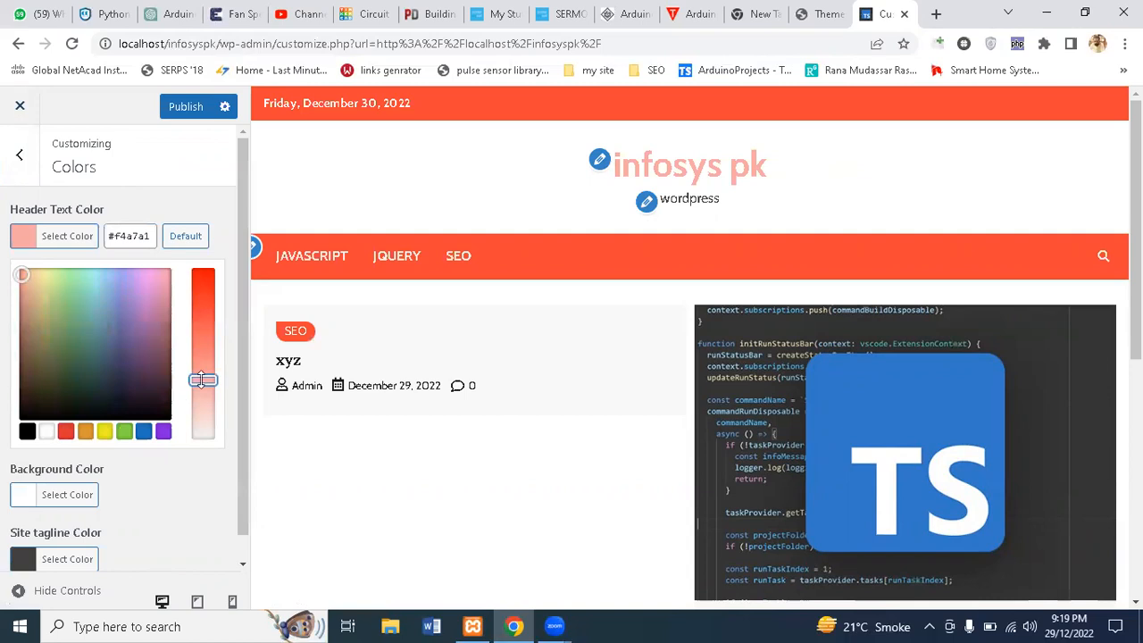
click(197, 429)
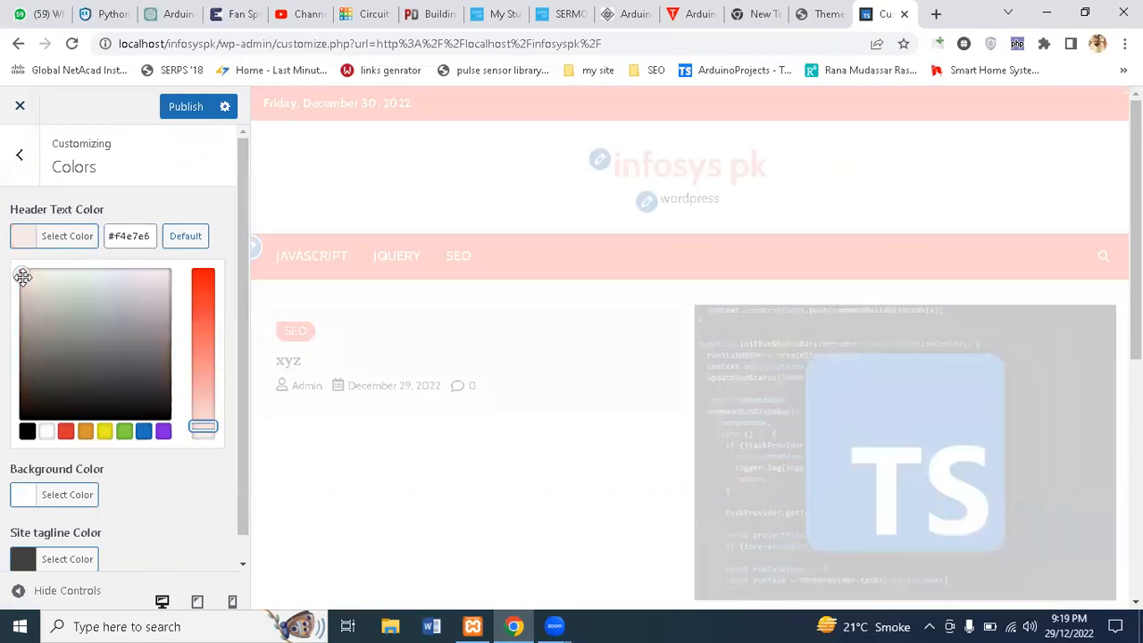
drag(22, 274, 98, 317)
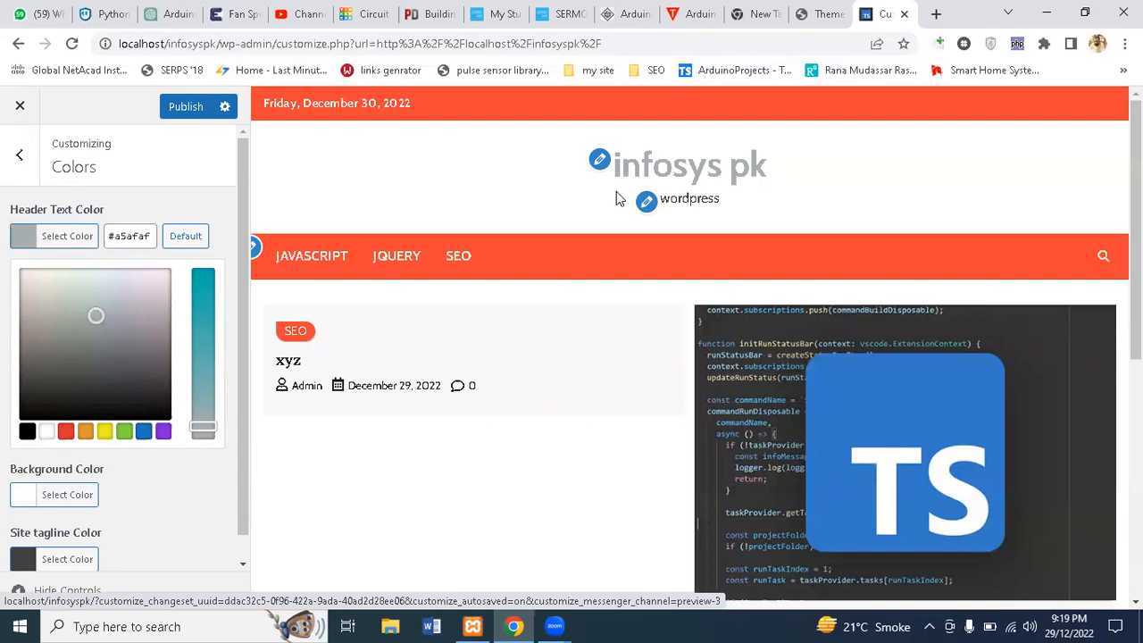
click(19, 157)
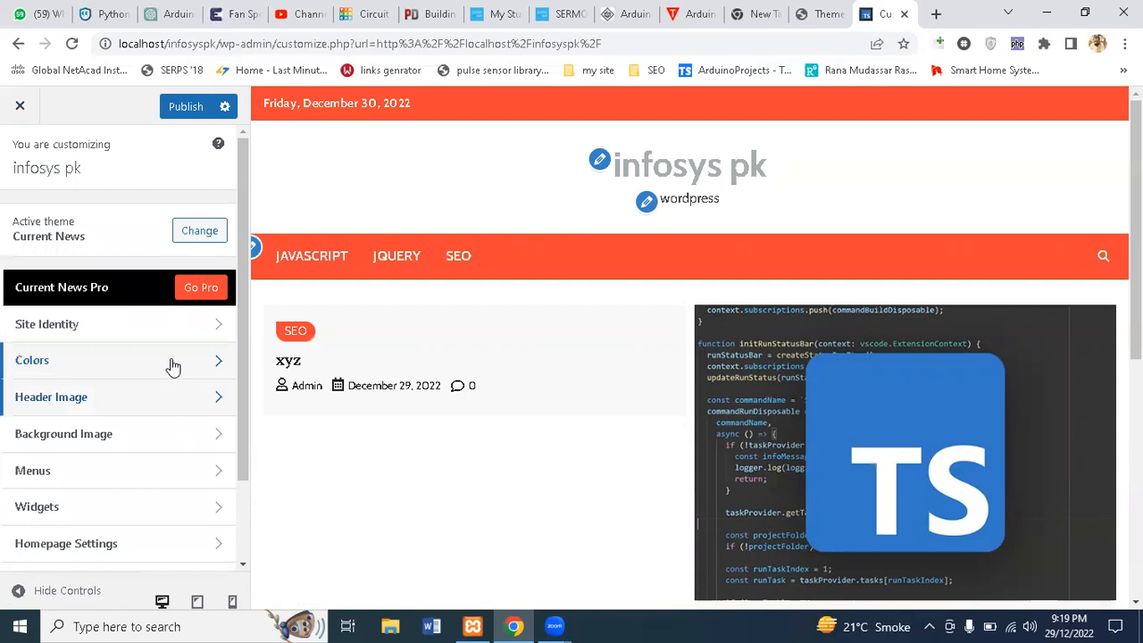
Review the Colors settings, open the site title's setting from the live preview, and return to the main settings list.
click(222, 368)
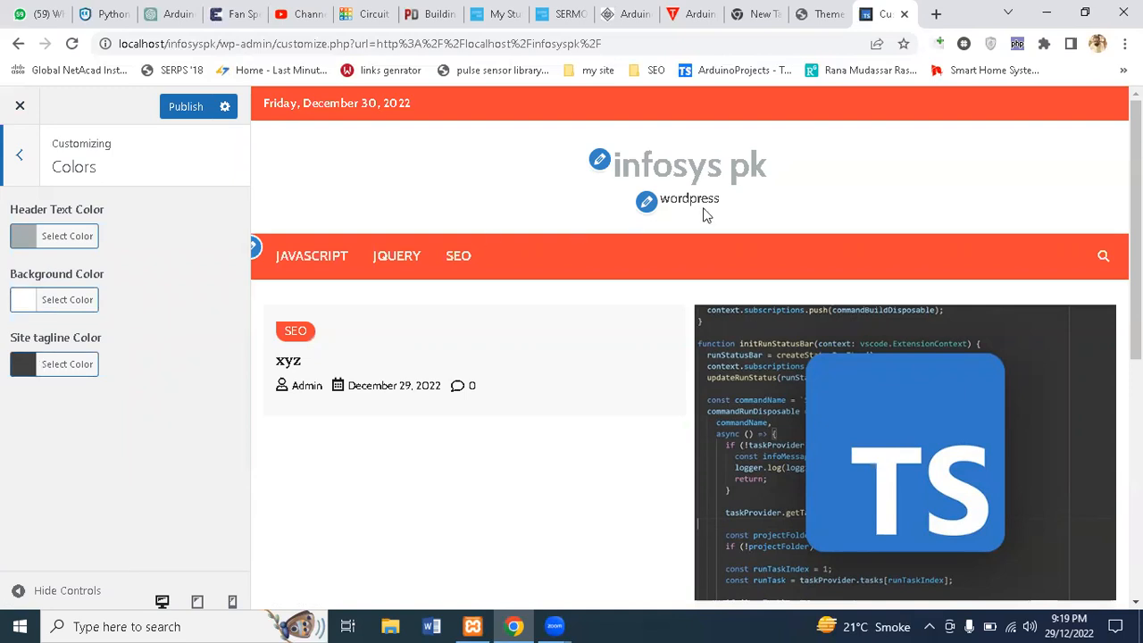
click(22, 159)
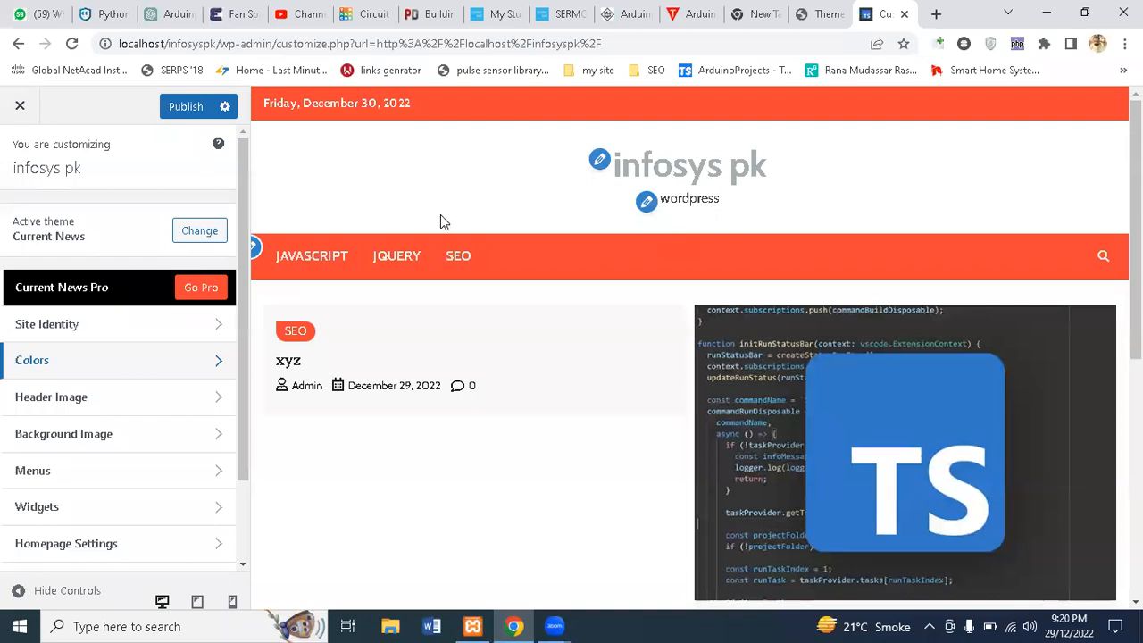
click(601, 166)
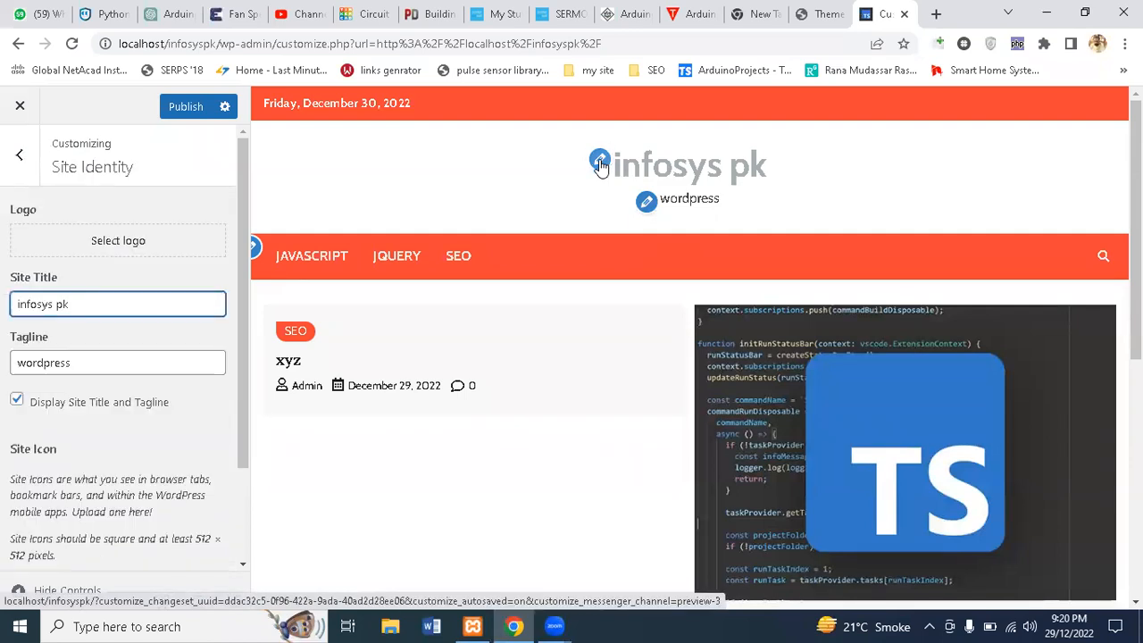
click(18, 155)
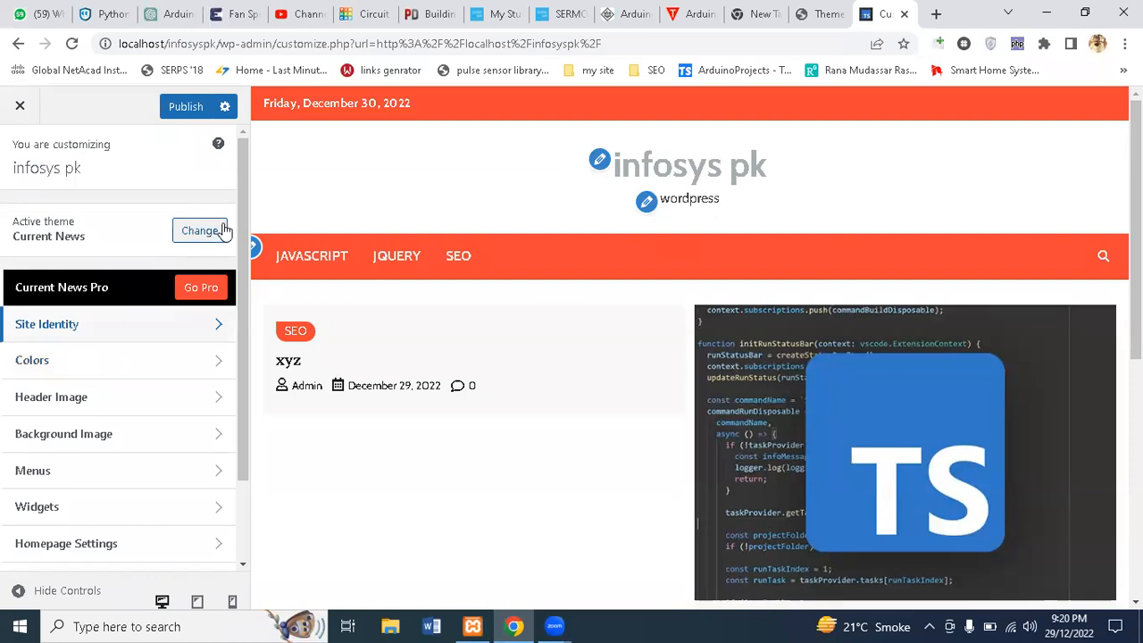
View the Menus settings with the existing main menu and return to the main settings list.
drag(240, 234, 217, 370)
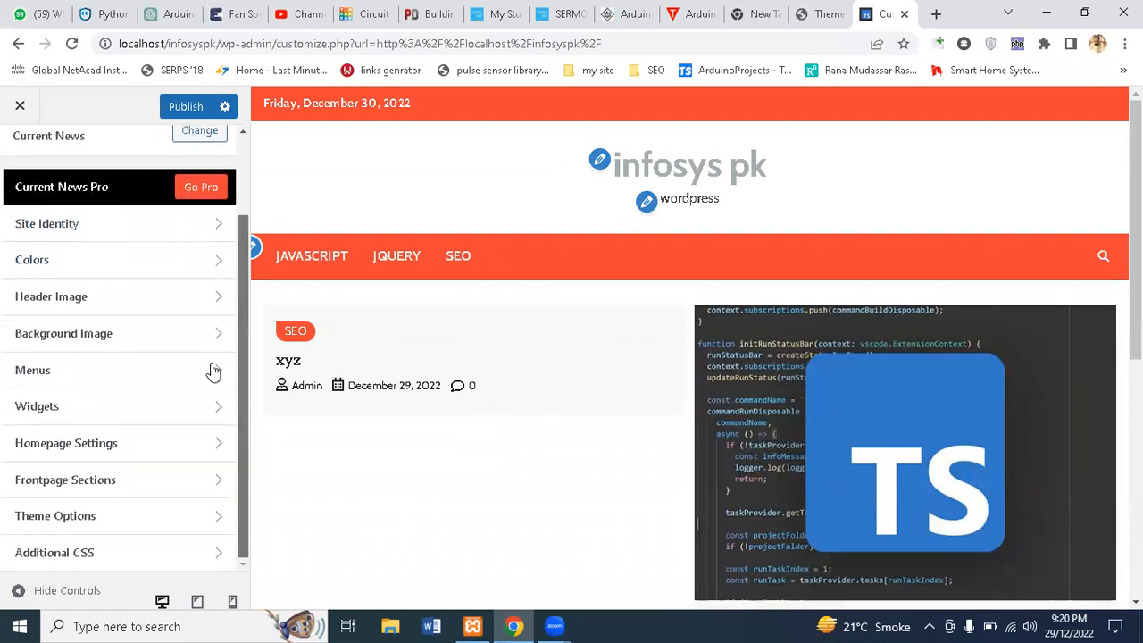
click(156, 374)
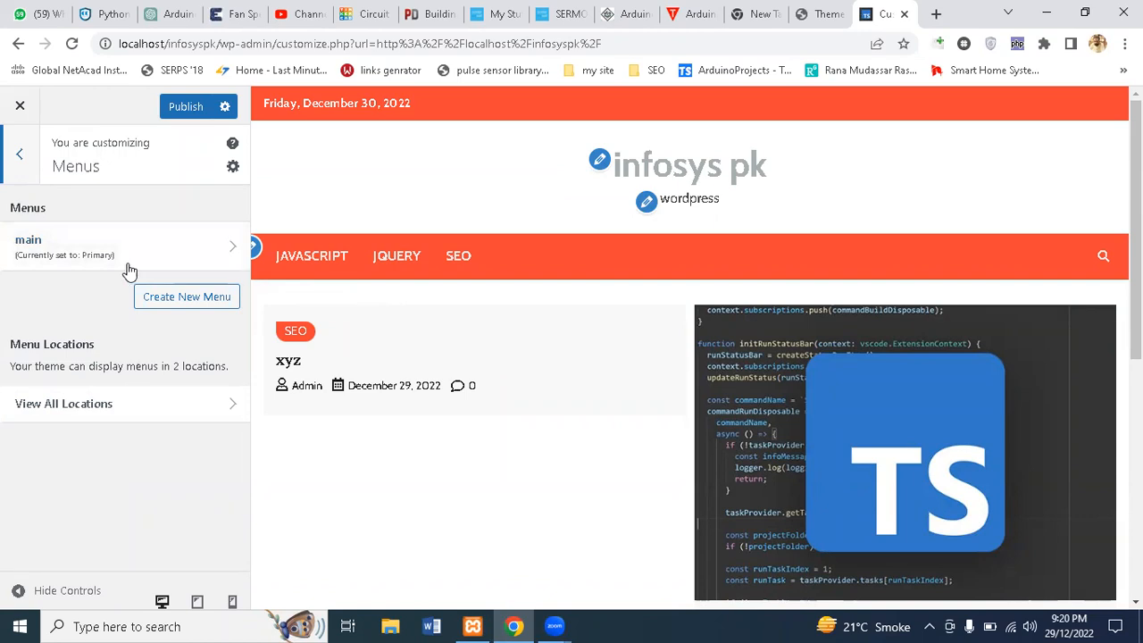
click(20, 166)
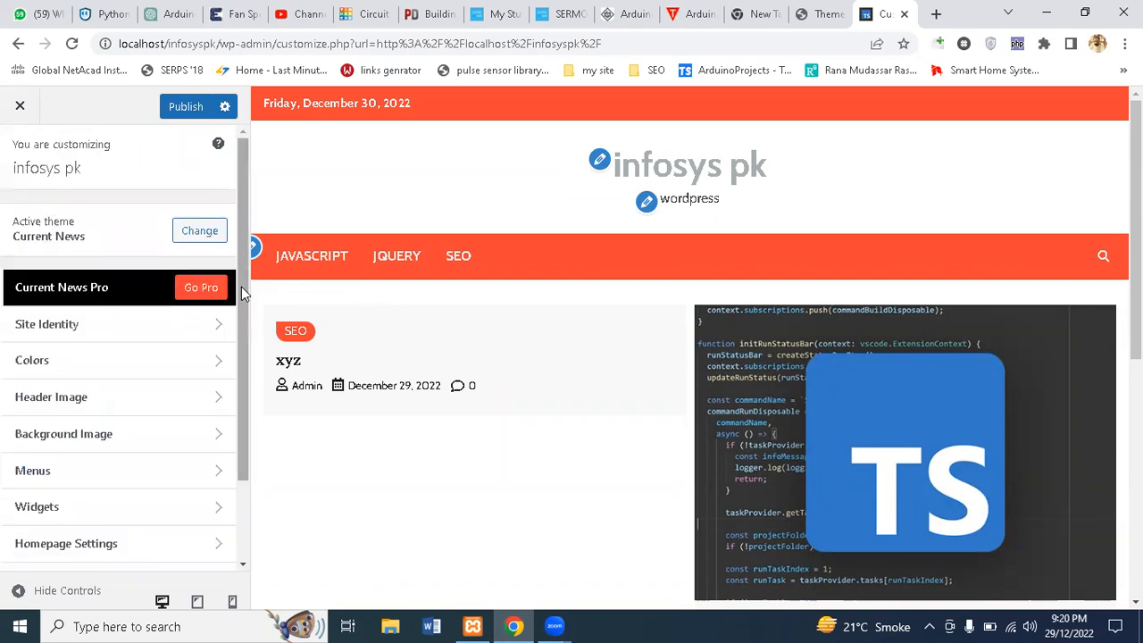
Show the page footer in the live preview, open the Footer Widget Area 1 settings, and dismiss the block widgets introduction.
drag(241, 287, 225, 378)
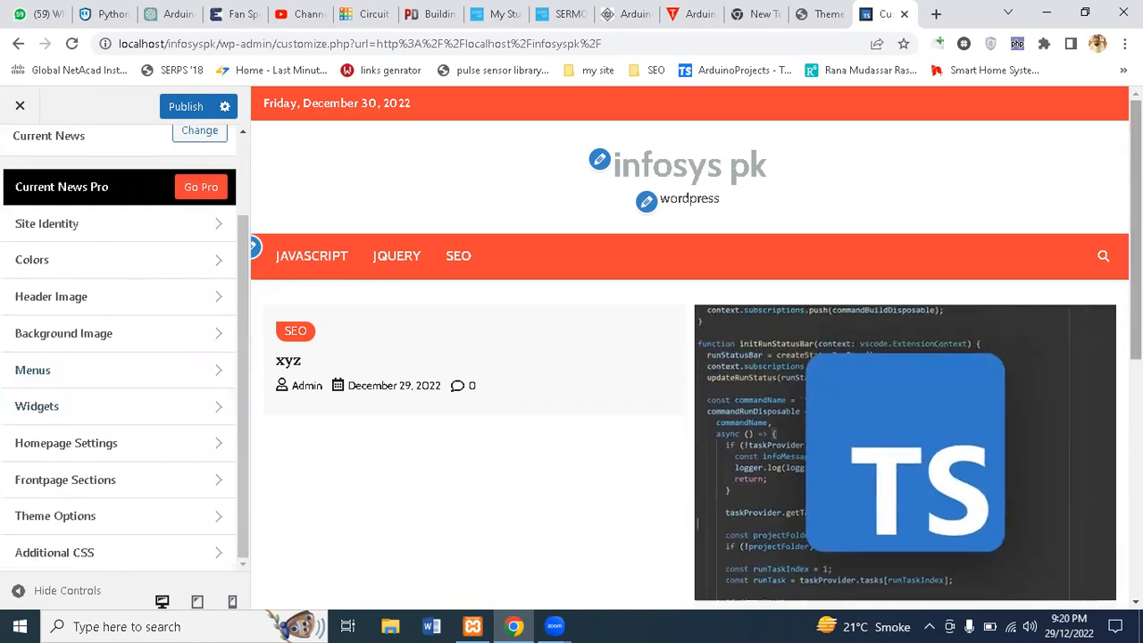
scroll(1103, 501, down, 5)
scroll(1104, 502, down, 1)
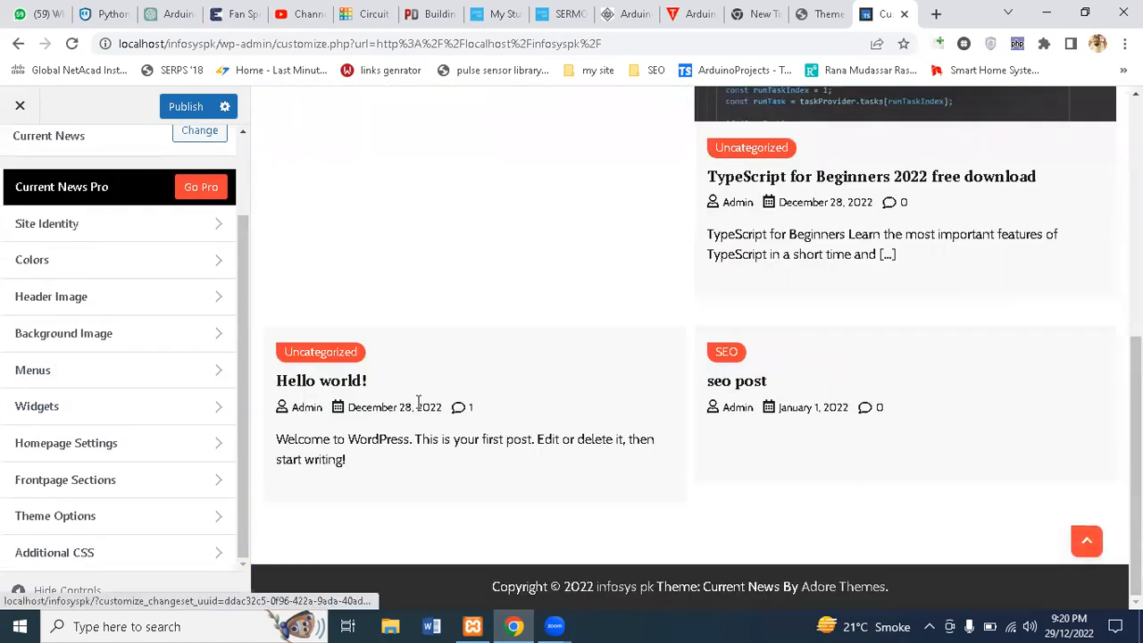
click(171, 422)
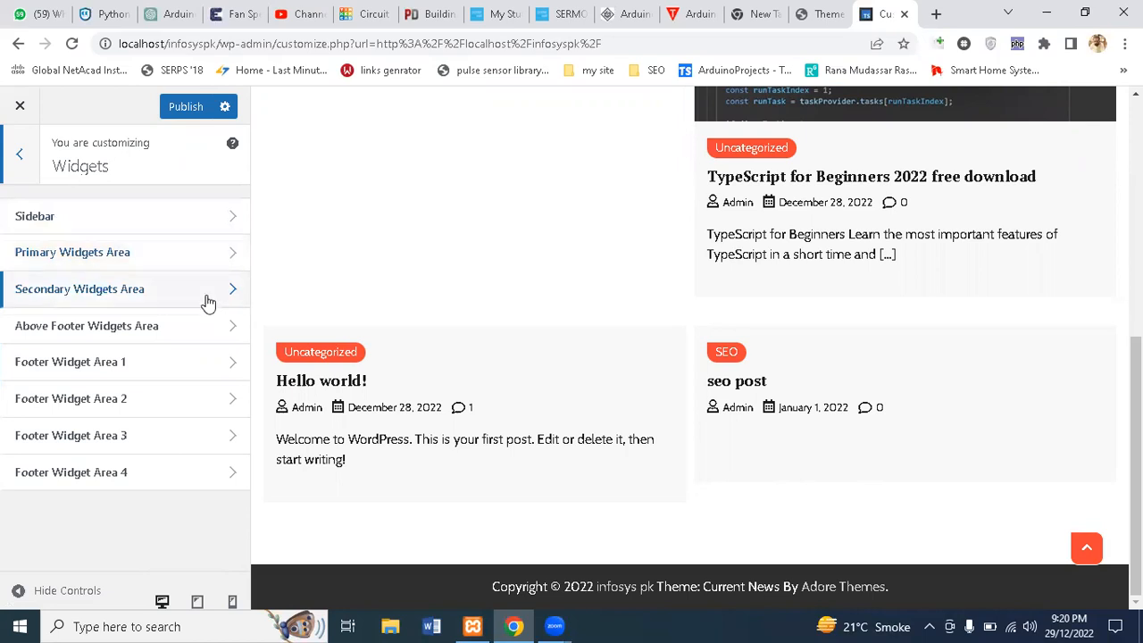
click(184, 371)
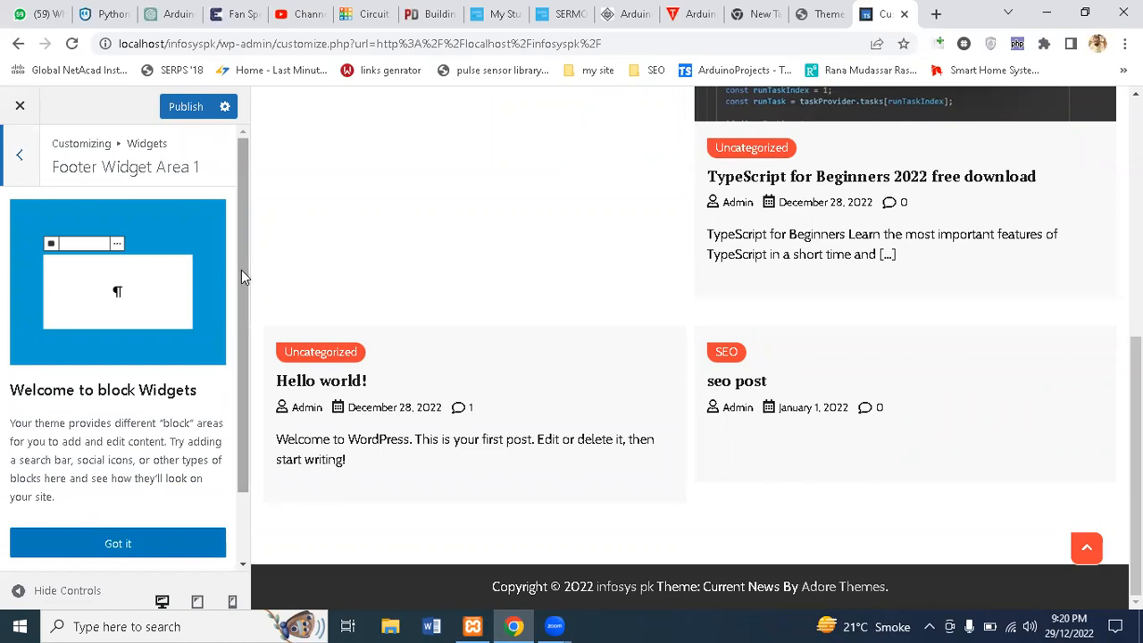
drag(241, 260, 211, 409)
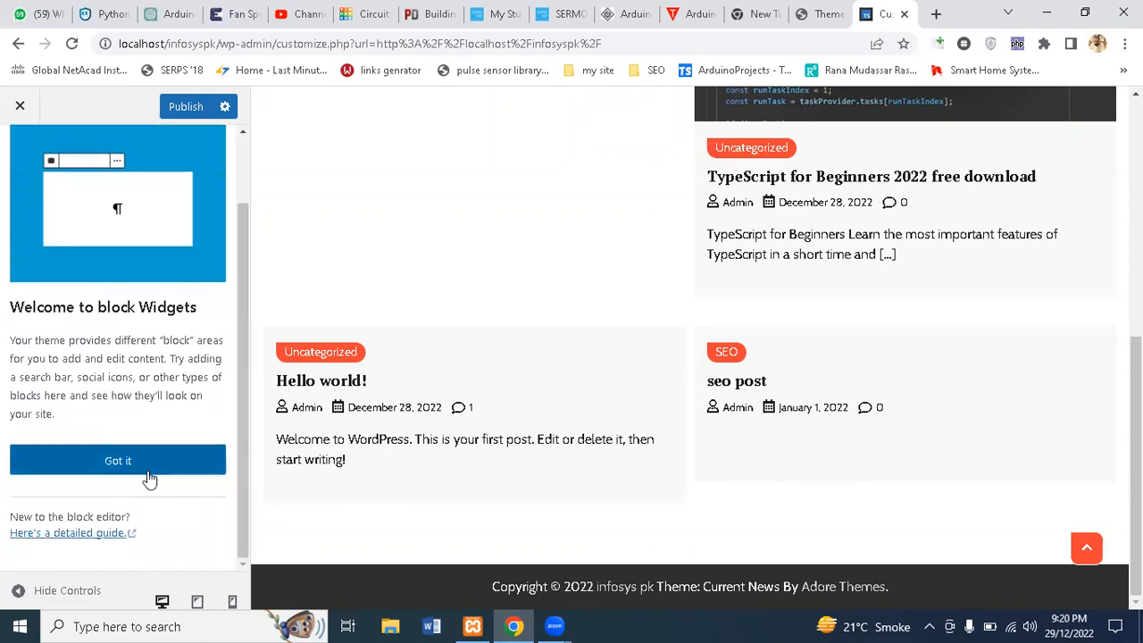
click(149, 478)
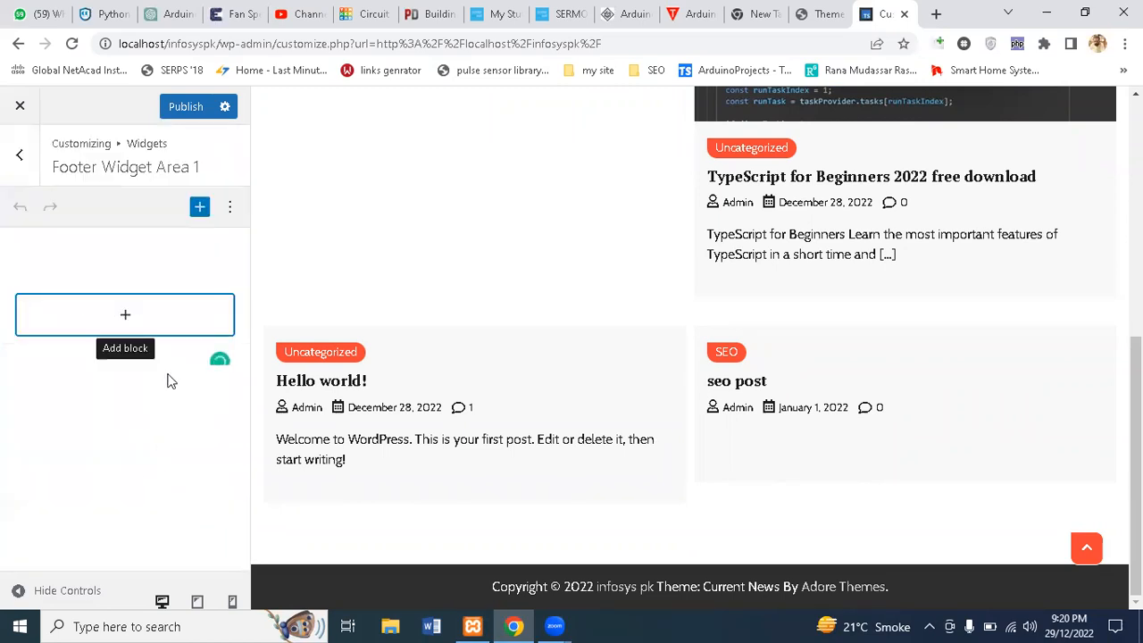
Search the blocks for "ca", add a Calendar block to Footer Widget Area 1, and check it in the previewed footer.
click(199, 213)
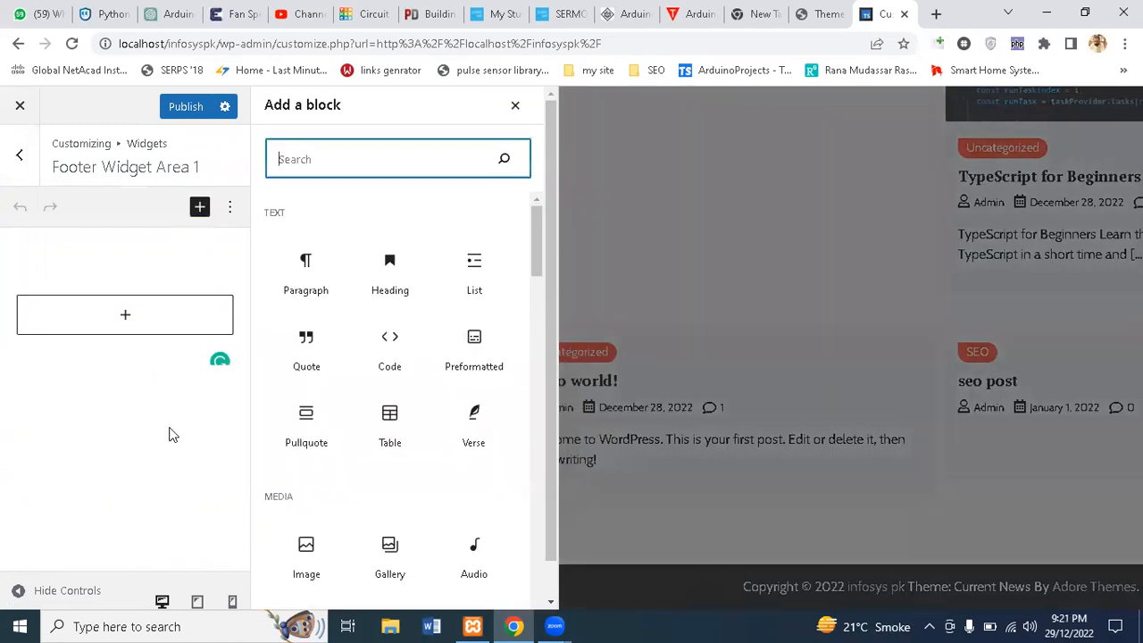
scroll(522, 277, down, 5)
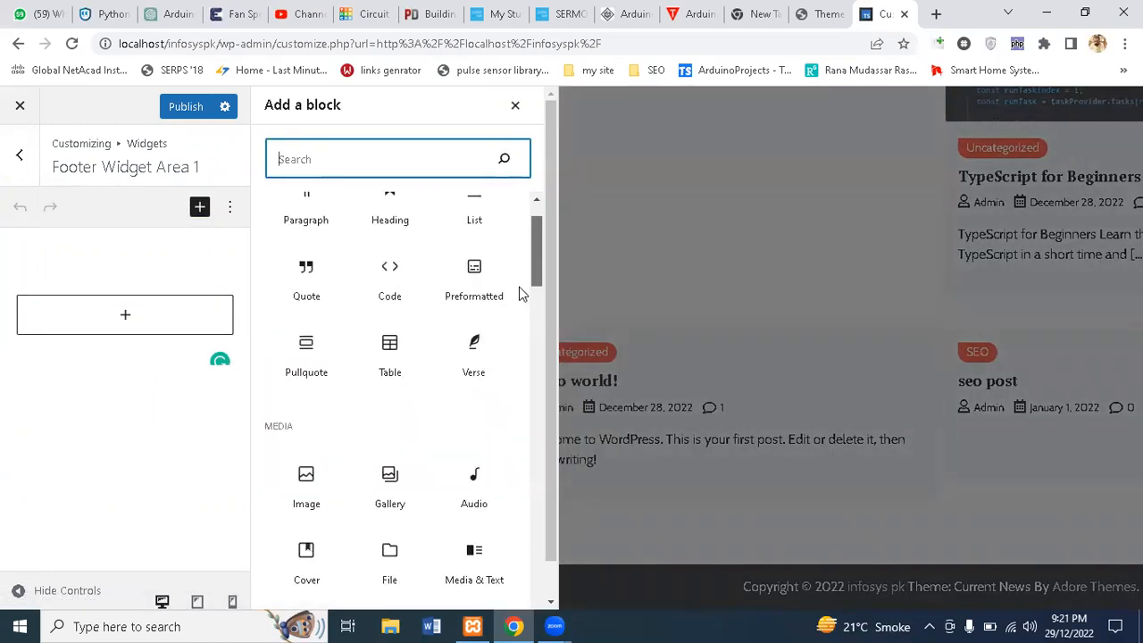
scroll(504, 366, down, 8)
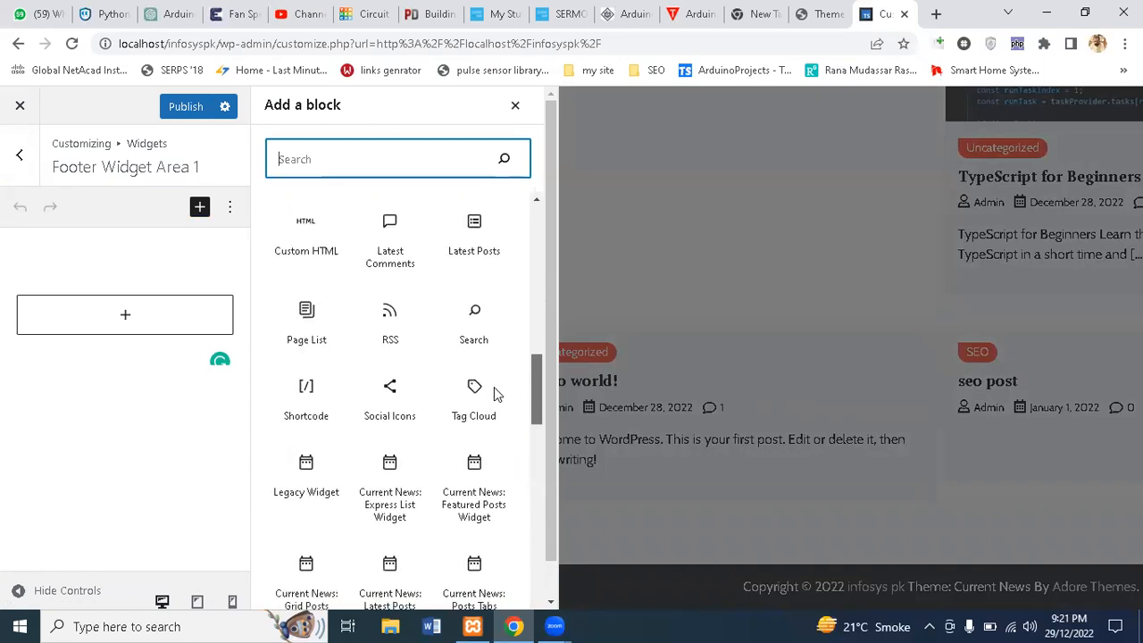
scroll(491, 357, down, 1)
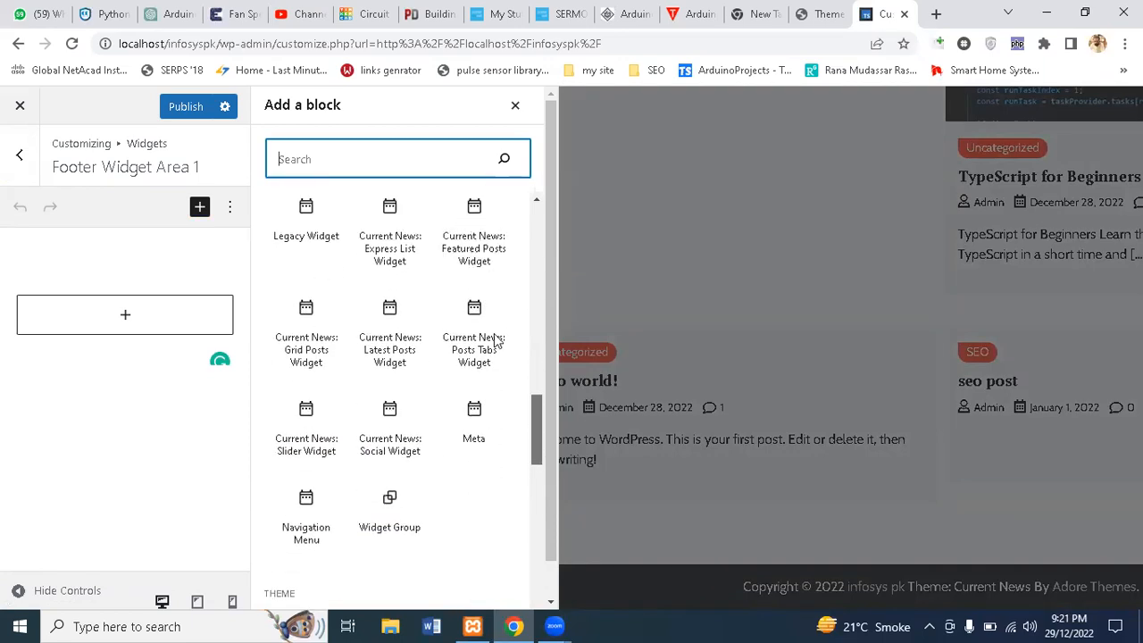
scroll(501, 286, up, 14)
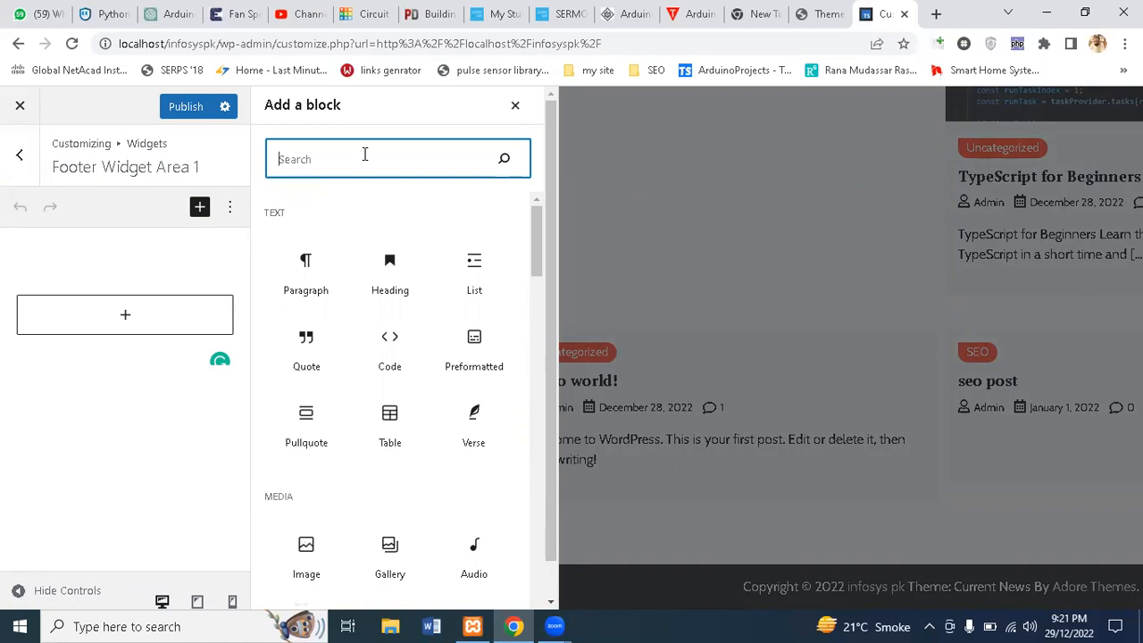
text(ca)
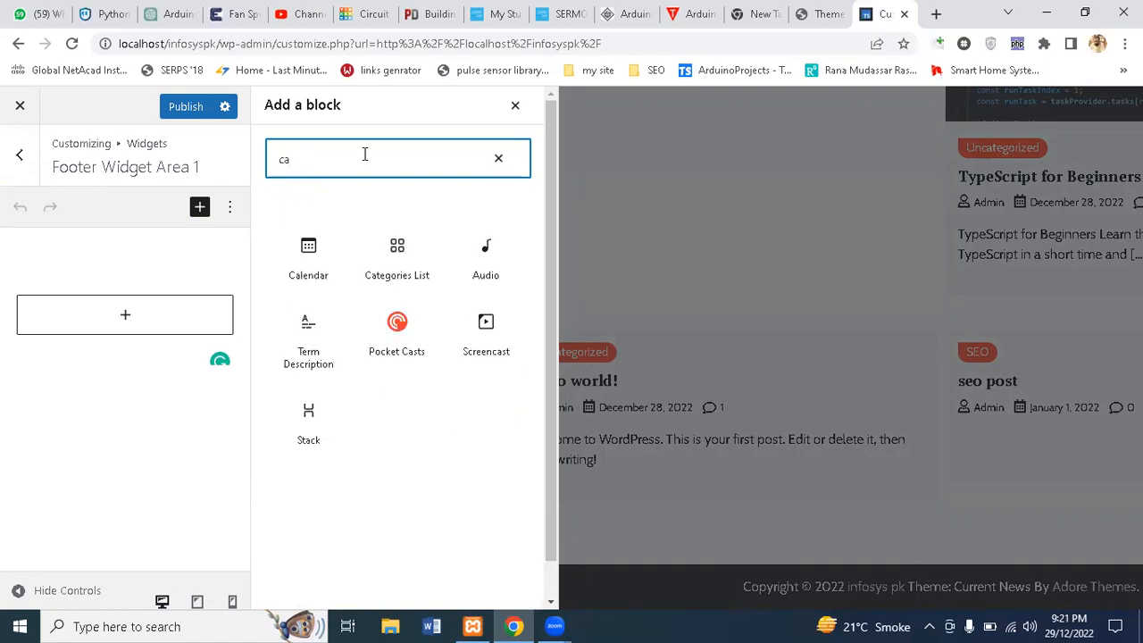
click(308, 254)
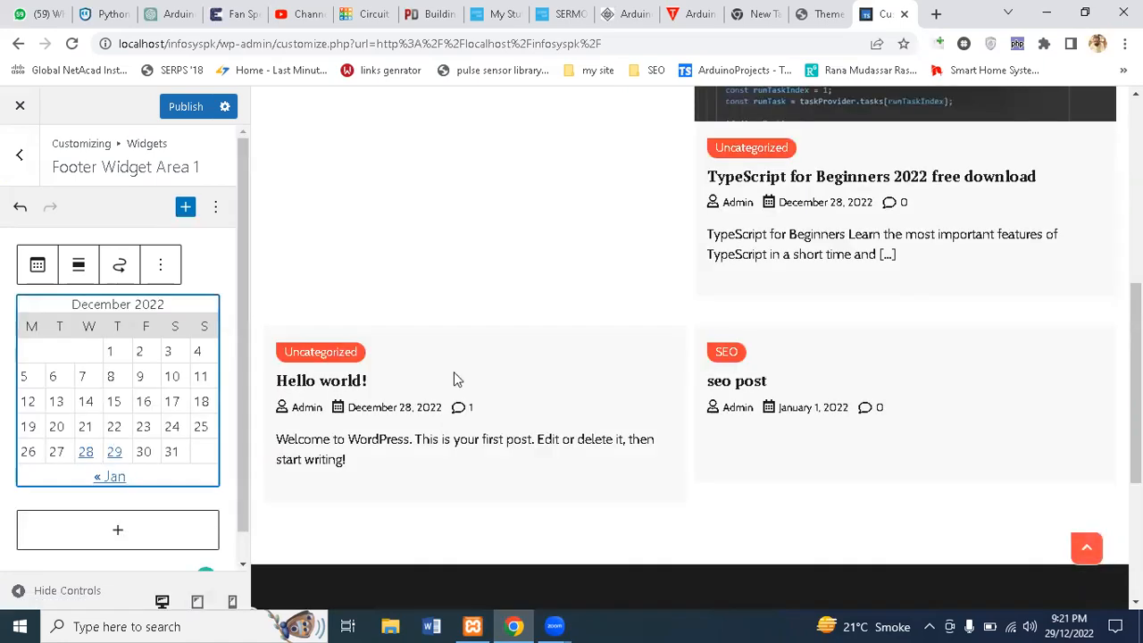
drag(1135, 454, 1136, 571)
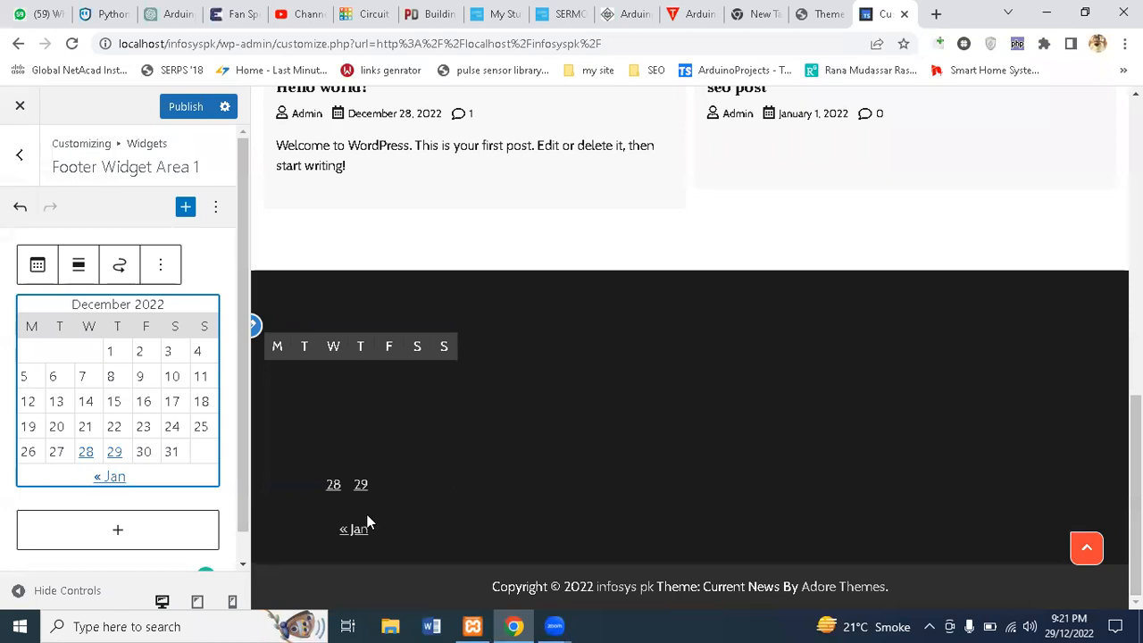
Try a Categories List block below the calendar in Footer Widget Area 1 and remove it again.
click(186, 206)
text(ca)
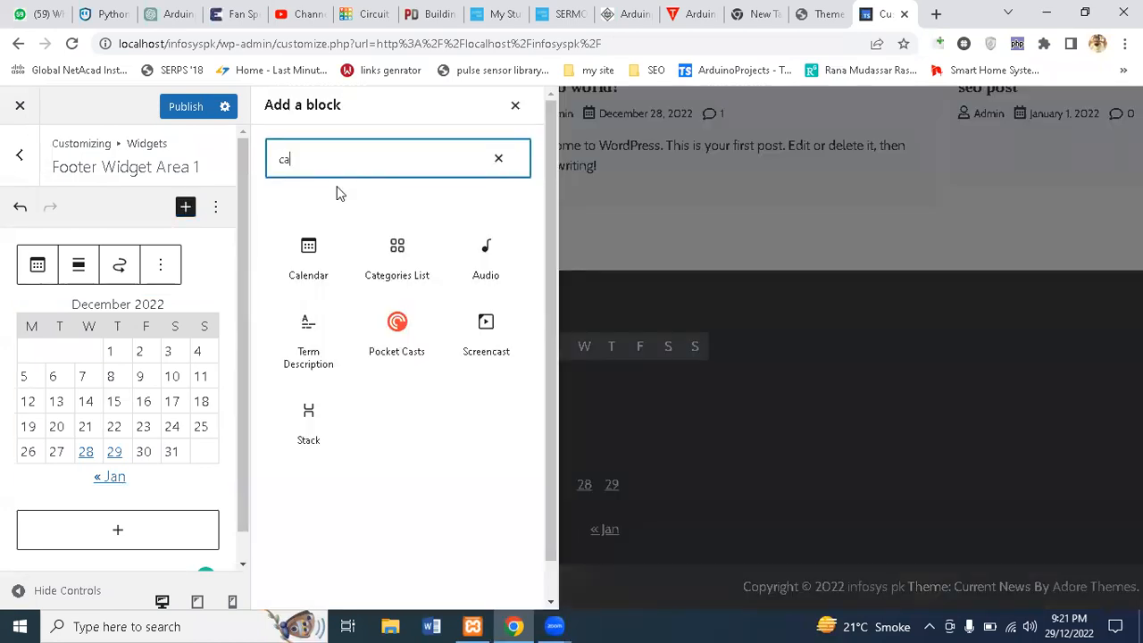
click(396, 259)
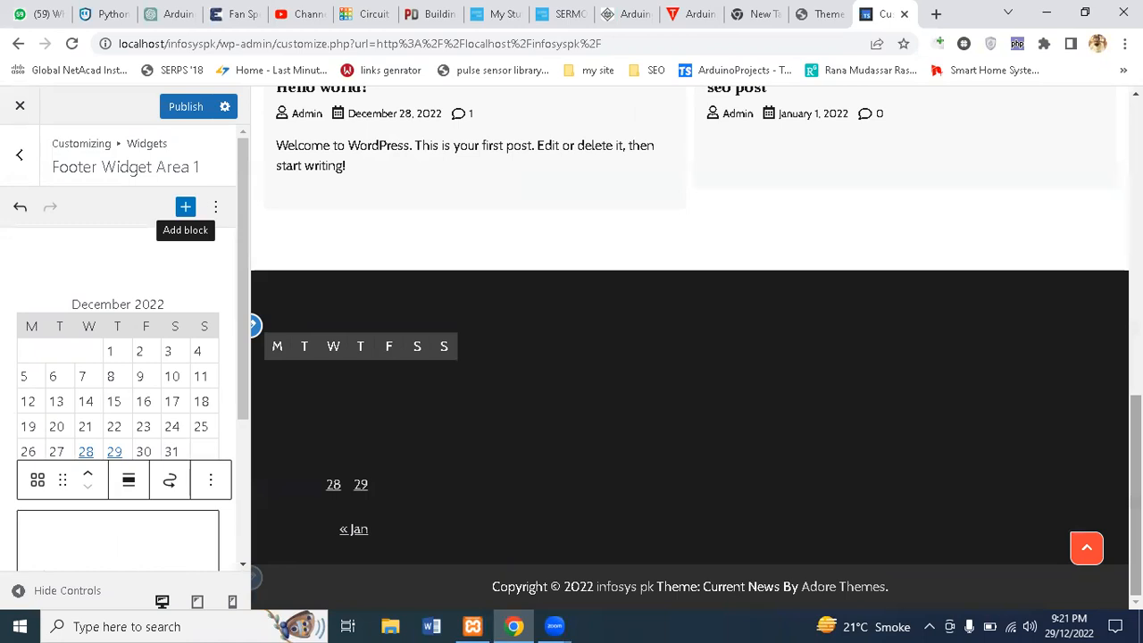
drag(1135, 525, 1136, 554)
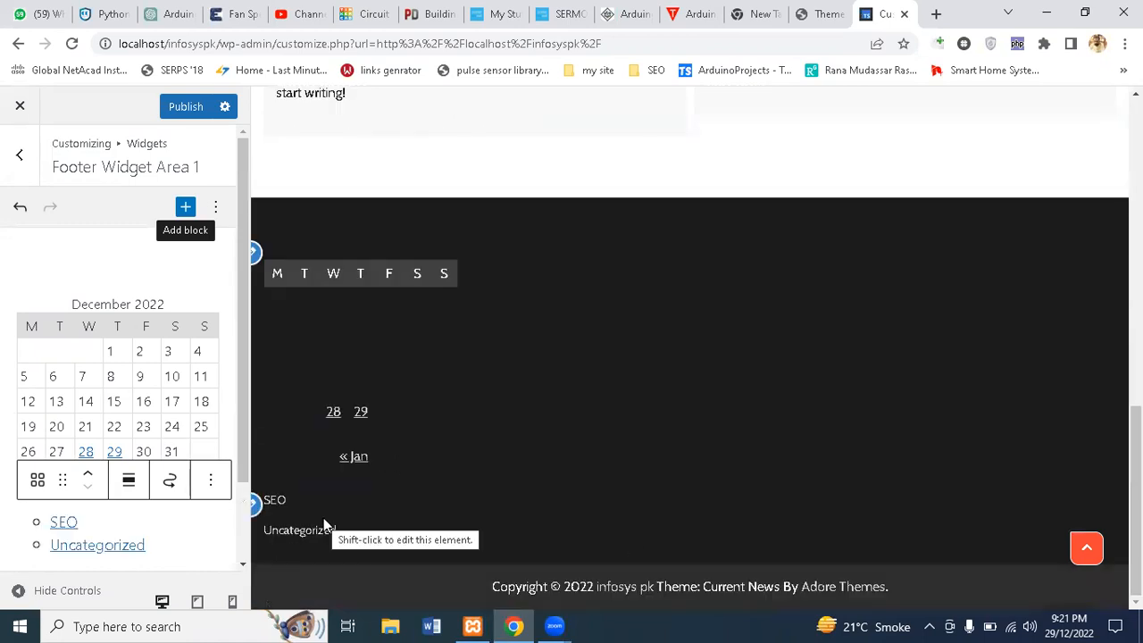
click(211, 484)
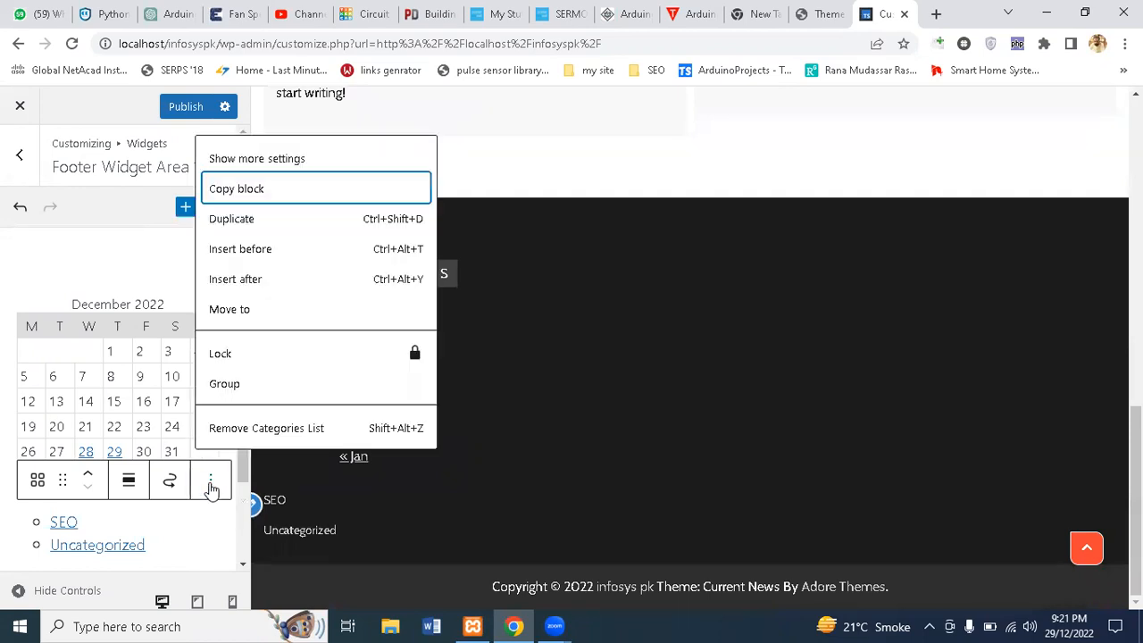
click(264, 430)
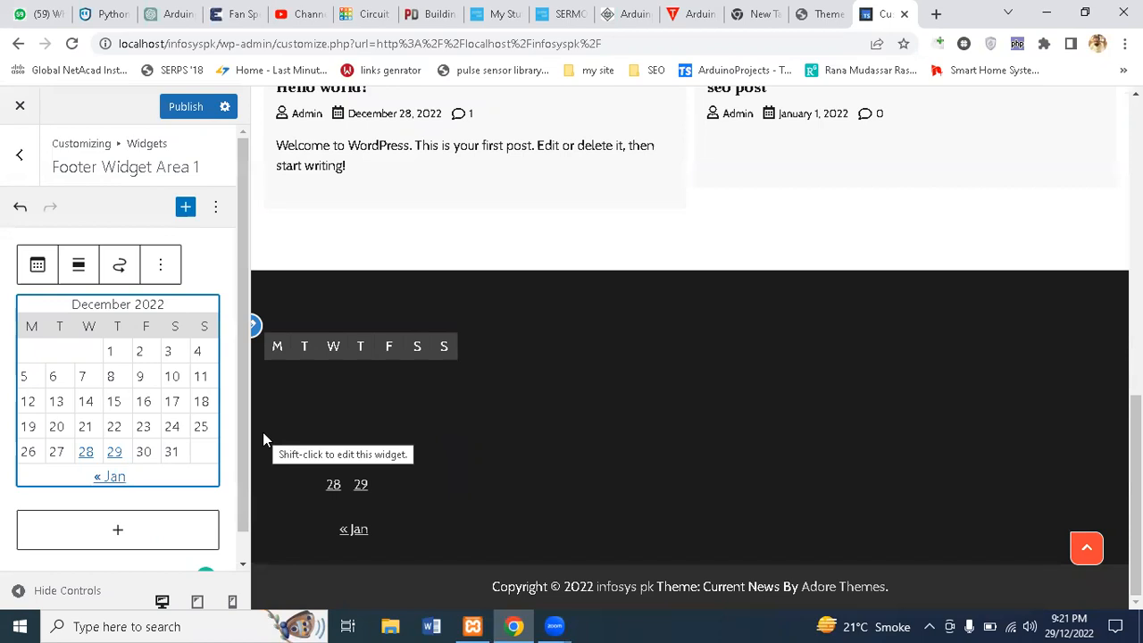
Leave Footer Widget Area 1, view the Secondary Widgets Area, and return to the main settings list.
click(18, 155)
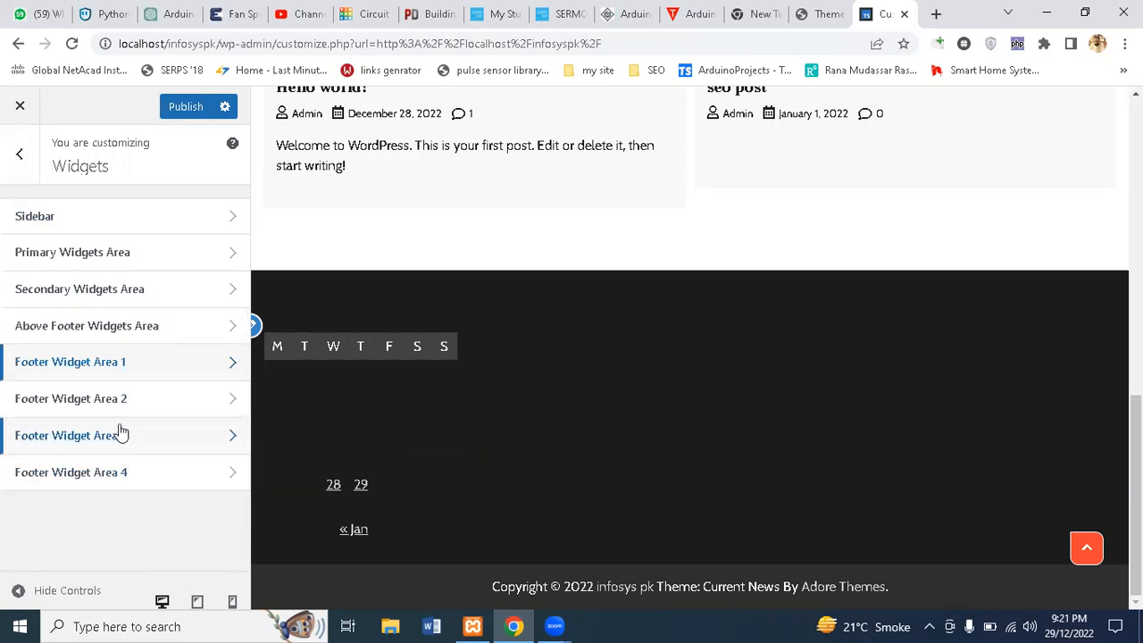
click(212, 296)
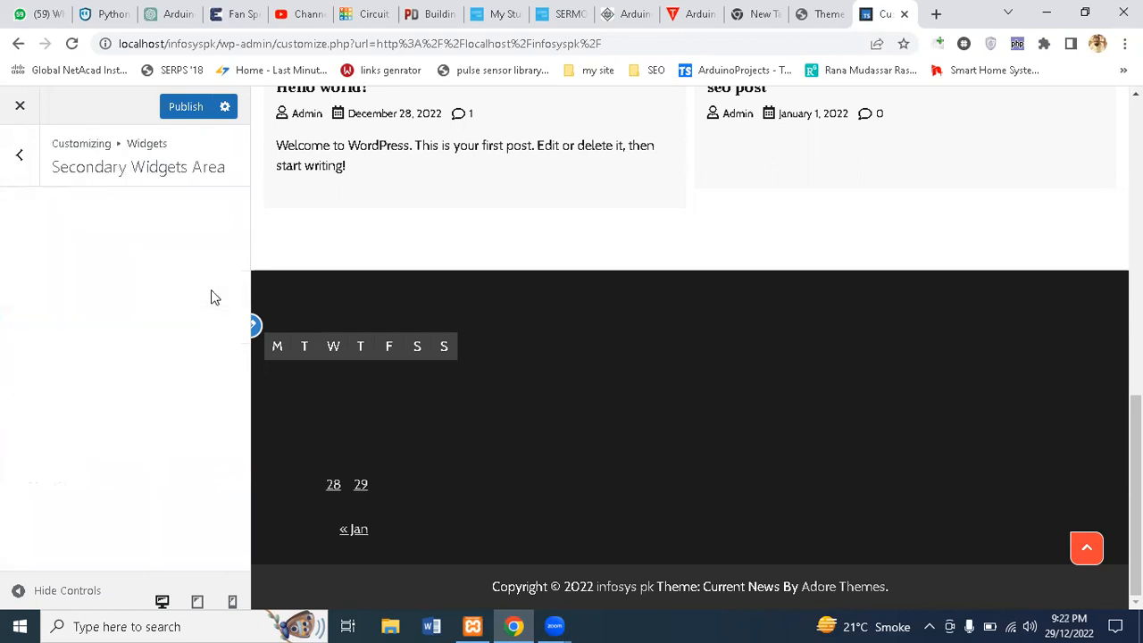
click(22, 177)
click(22, 173)
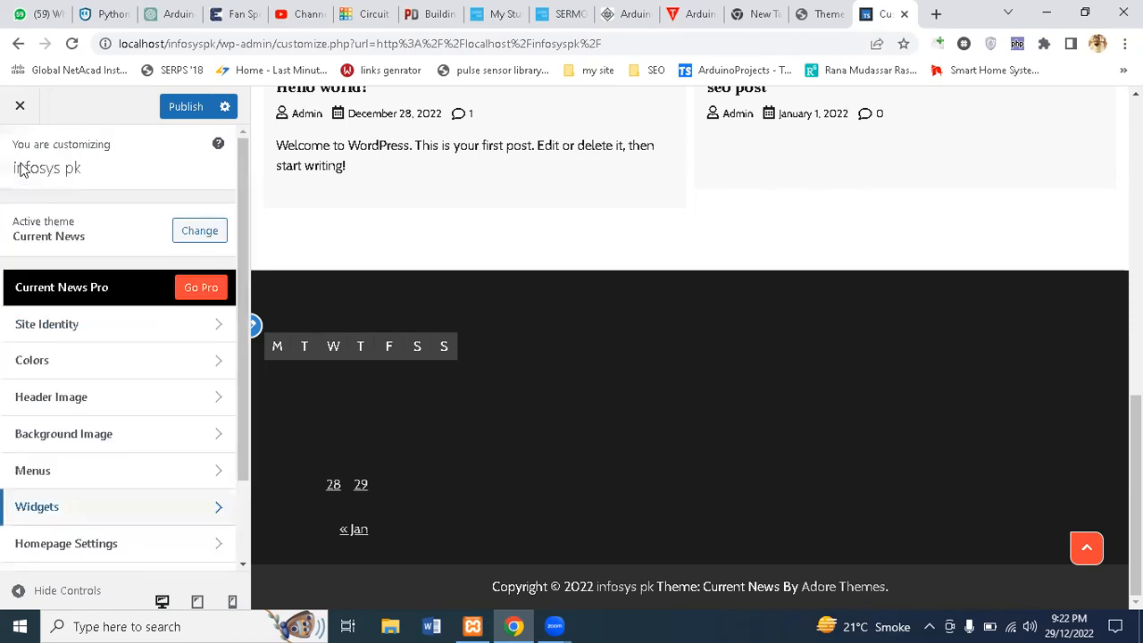
Review the Homepage Settings against the top of the previewed page and return to the main settings list.
scroll(222, 306, down, 3)
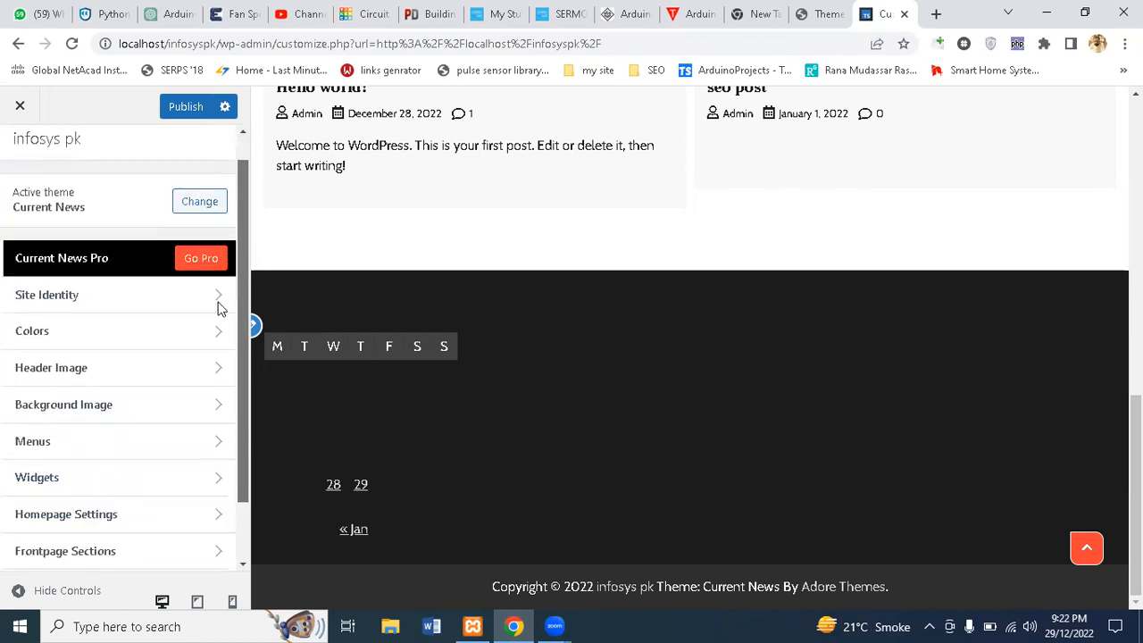
click(148, 451)
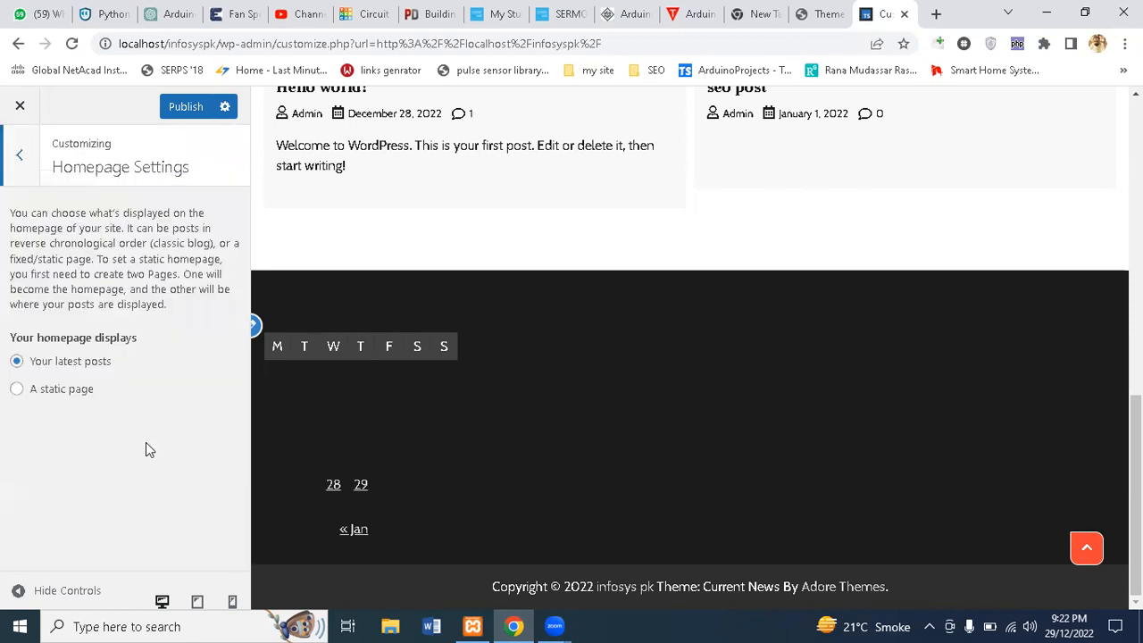
drag(1135, 496, 1135, 205)
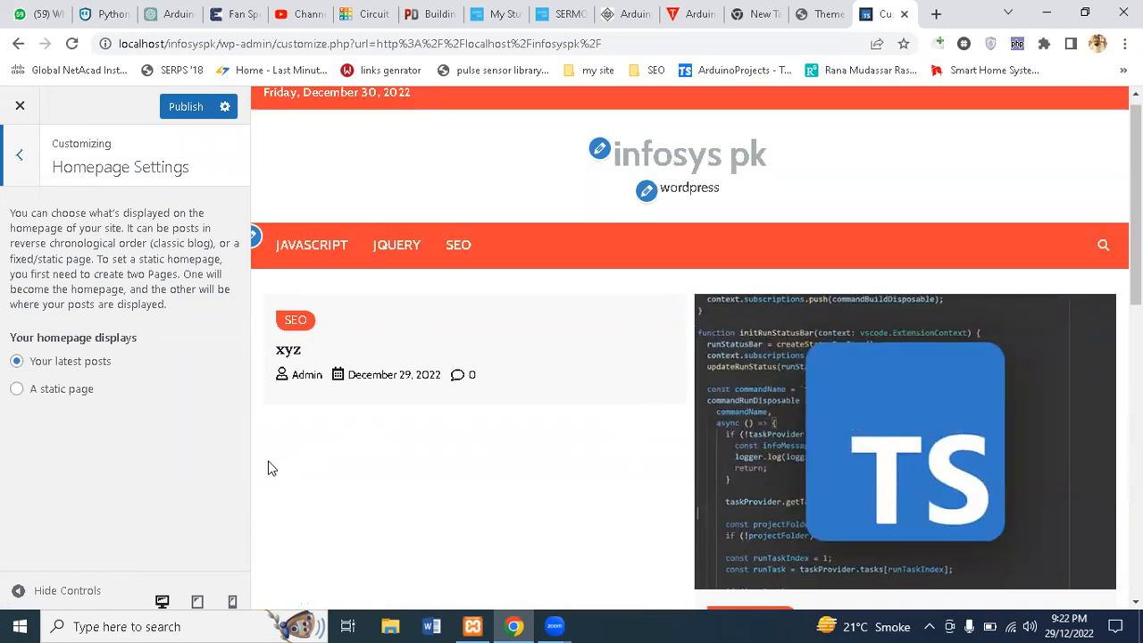
click(30, 168)
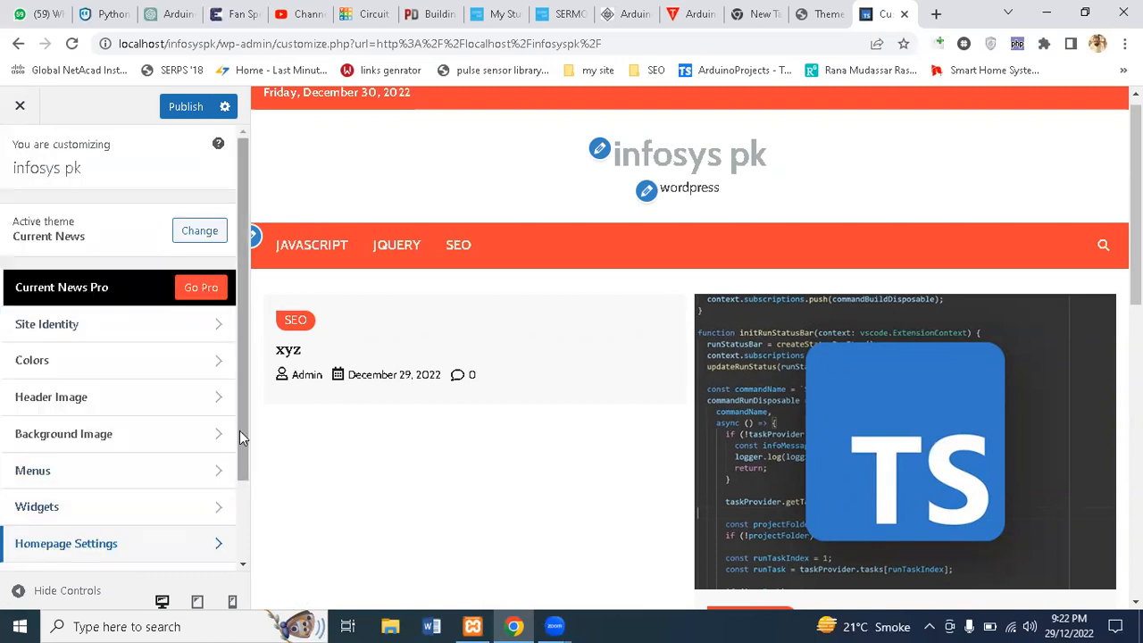
Review the Frontpage Sections and the Theme Options, returning to the main settings list after each.
scroll(233, 452, down, 2)
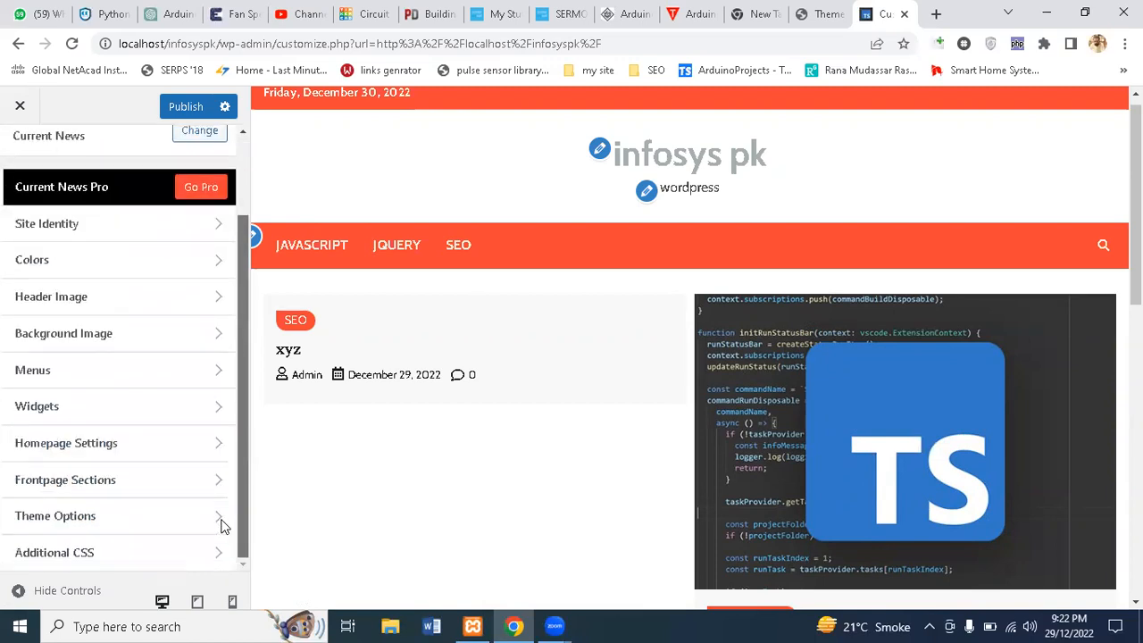
click(170, 492)
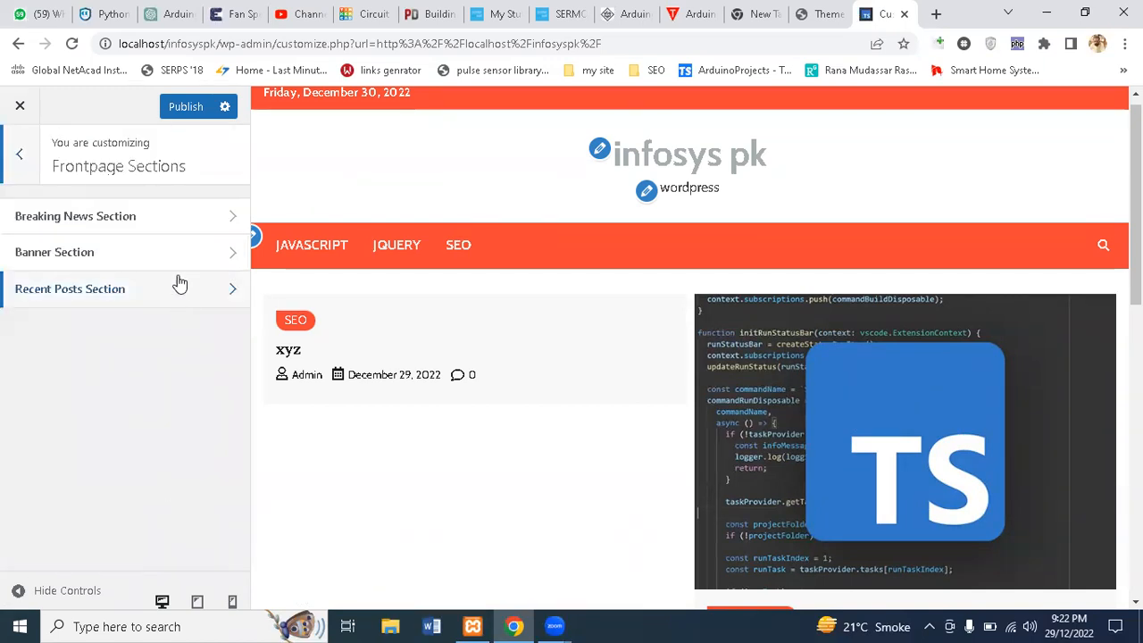
click(19, 160)
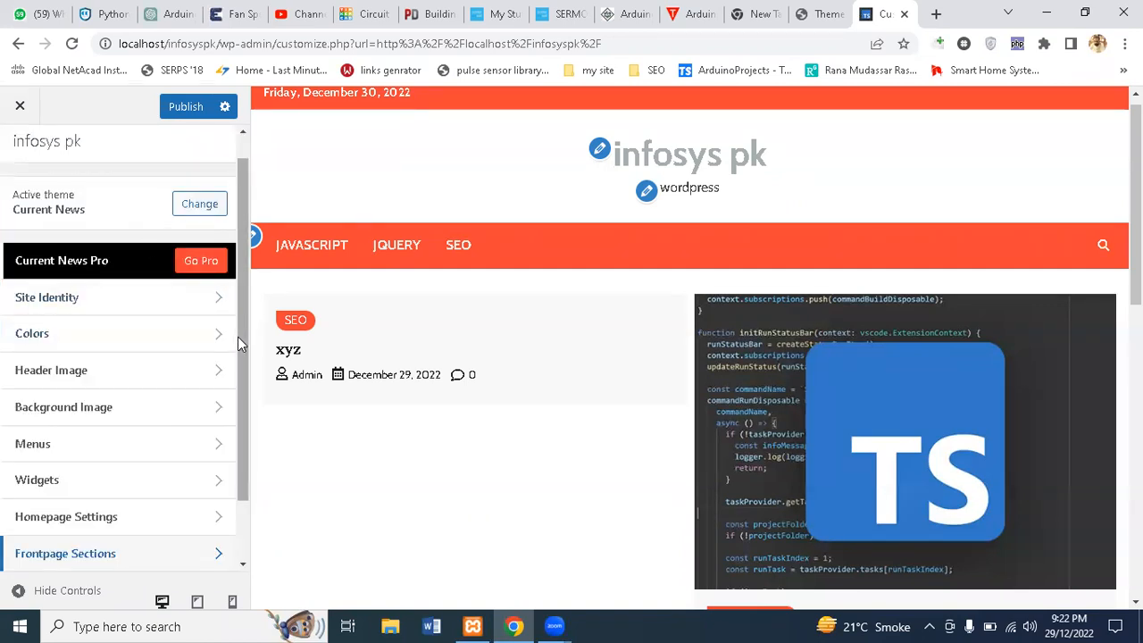
scroll(217, 446, down, 1)
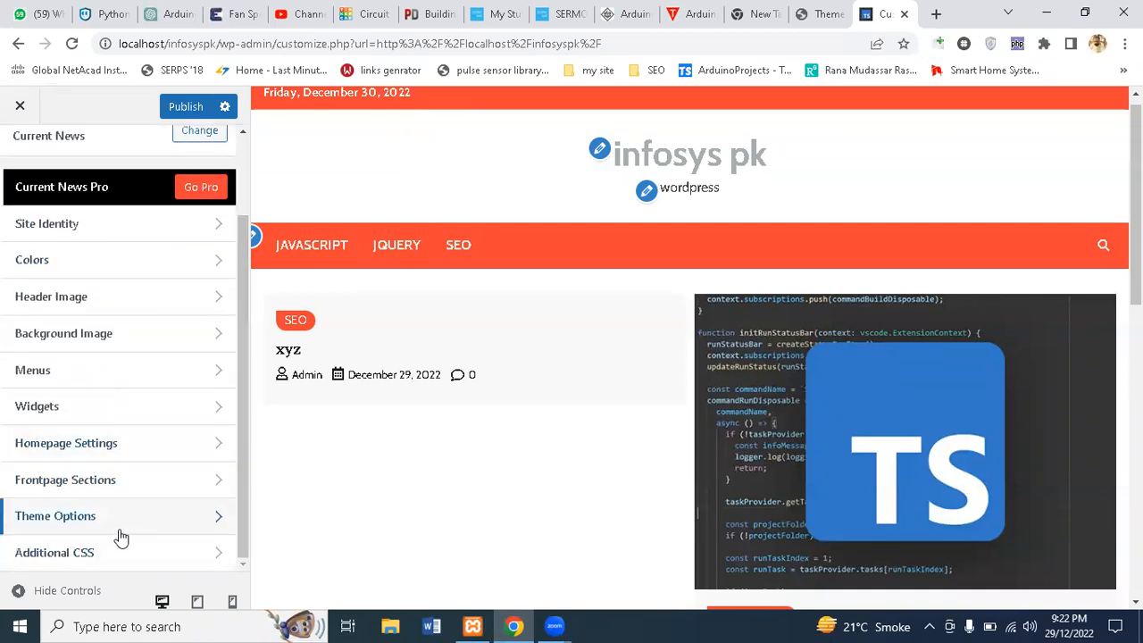
click(176, 534)
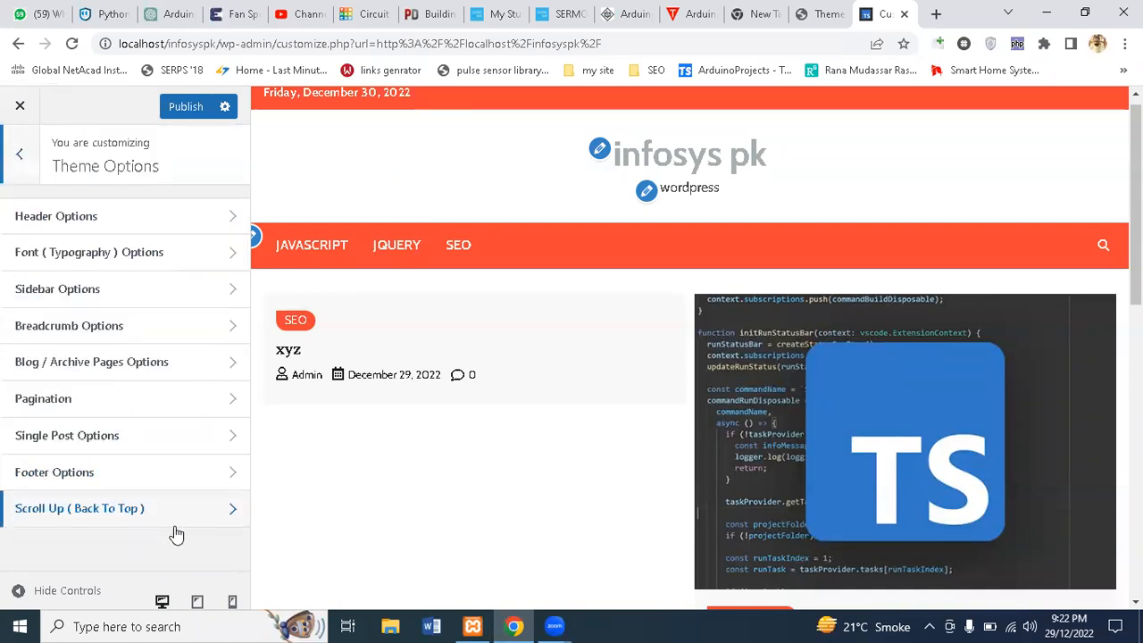
click(20, 157)
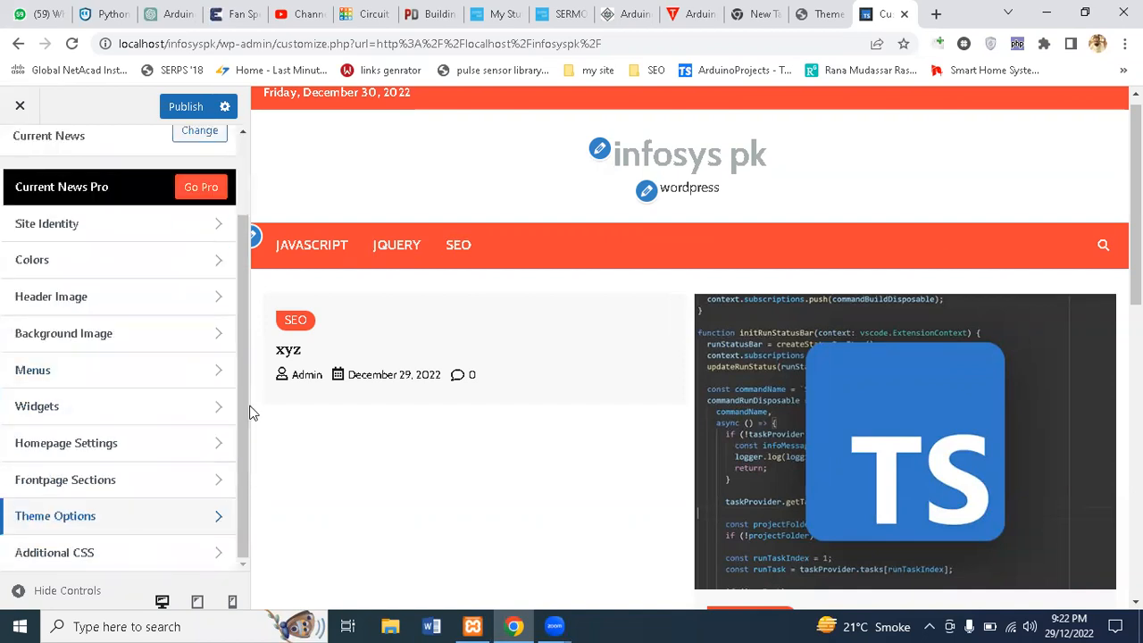
Open the Additional CSS settings and show the empty code editor below the instructions.
click(205, 559)
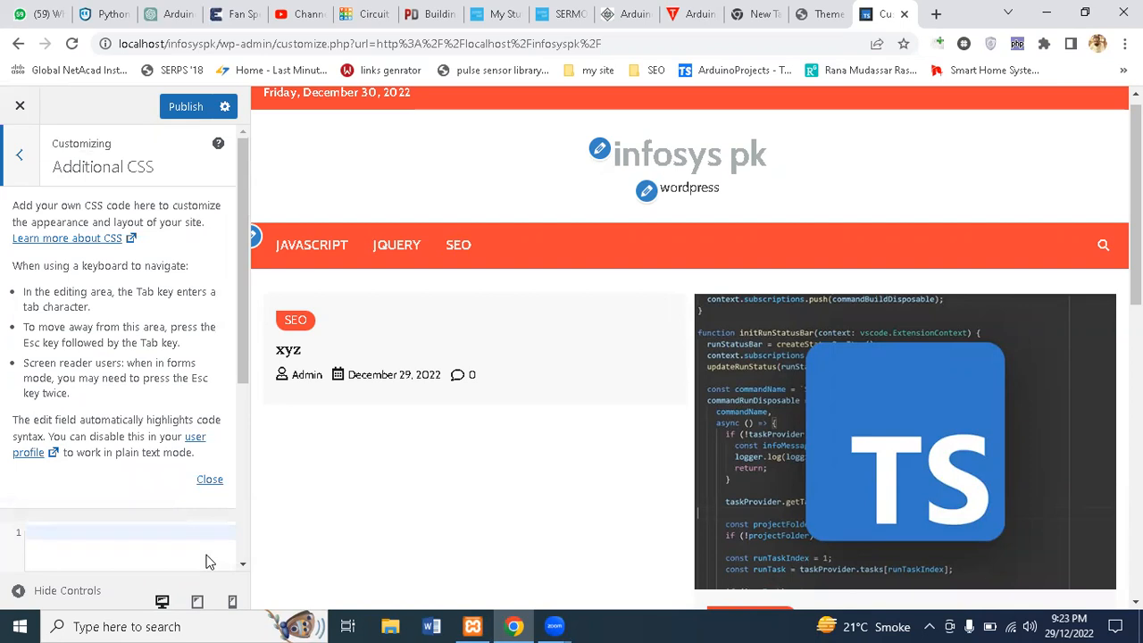
drag(242, 350, 153, 413)
click(154, 414)
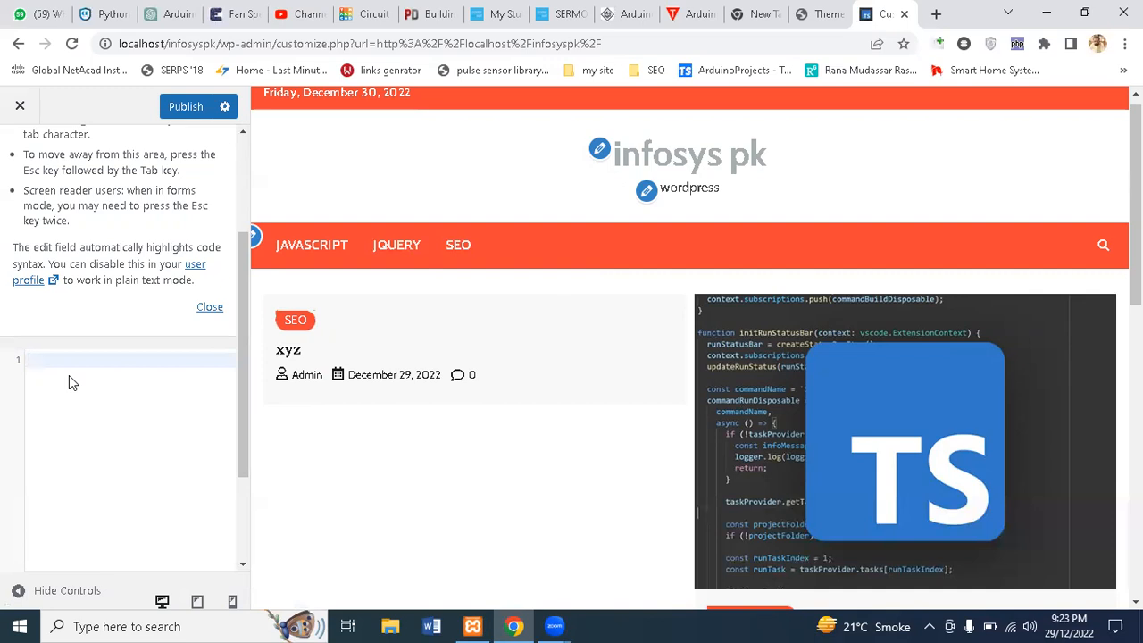
Publish the customizations and exit to the live site to look over the homepage.
click(178, 113)
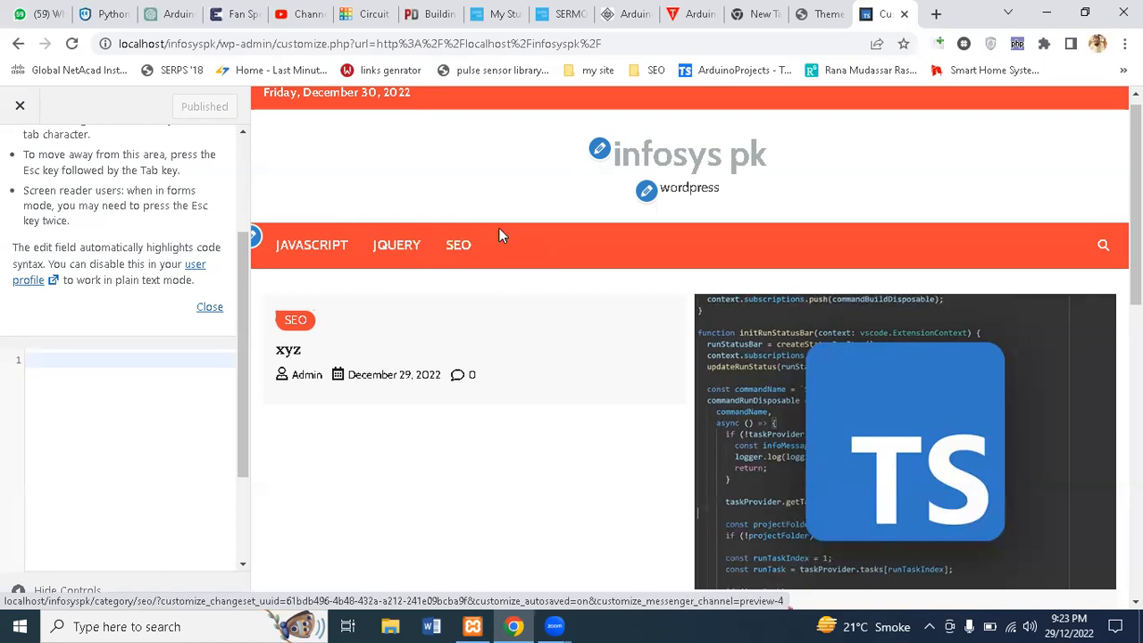
click(20, 108)
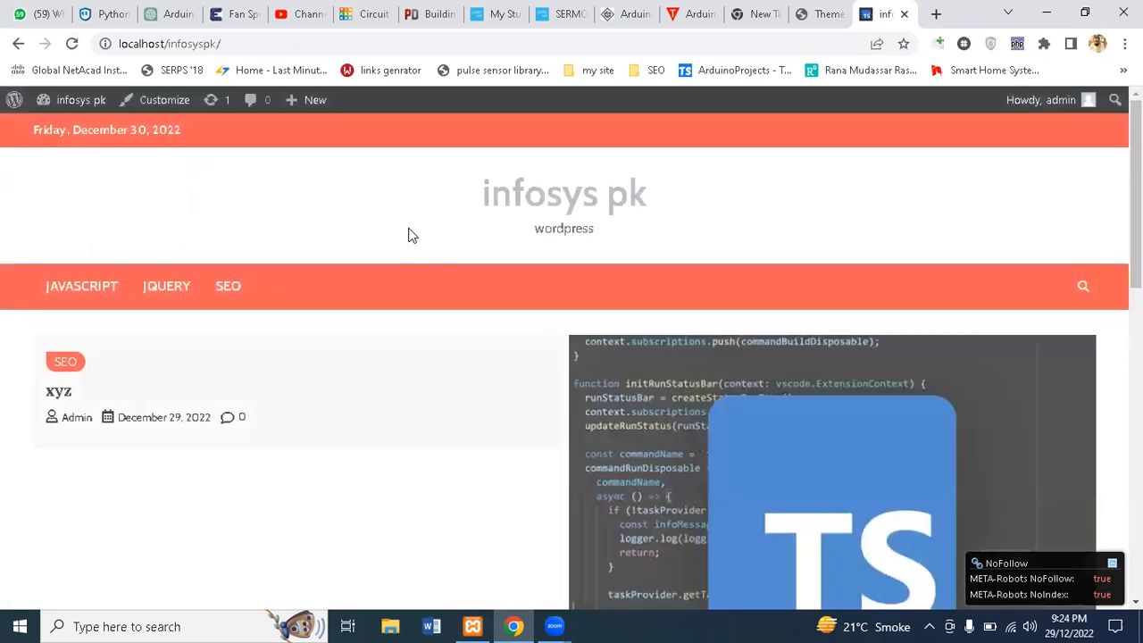
scroll(572, 357, down, 3)
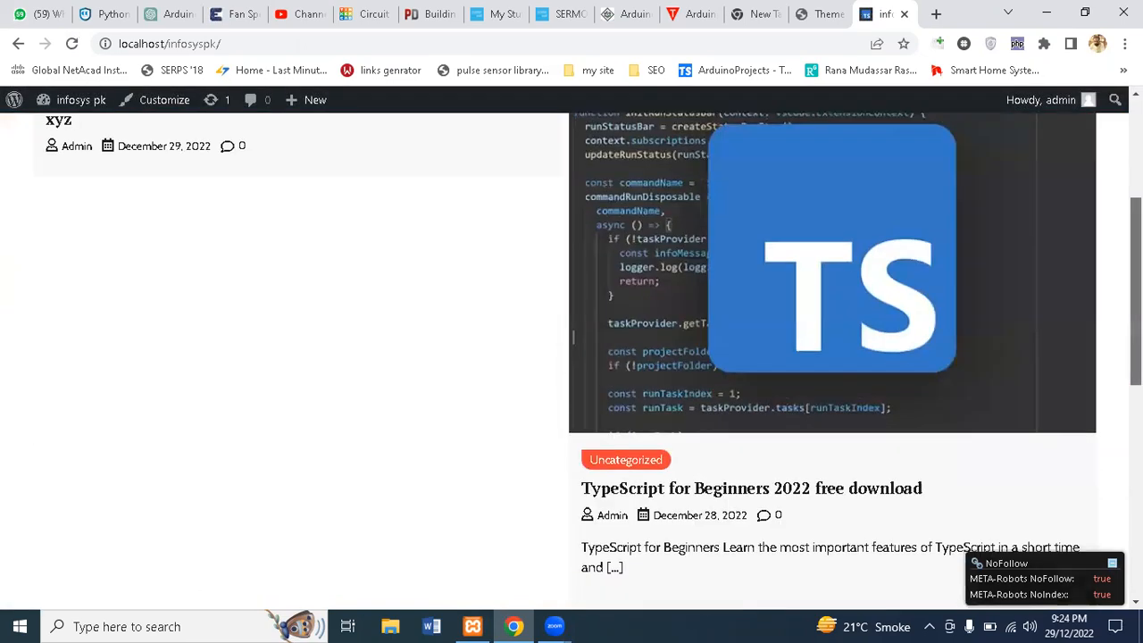
scroll(571, 357, down, 4)
scroll(571, 357, up, 7)
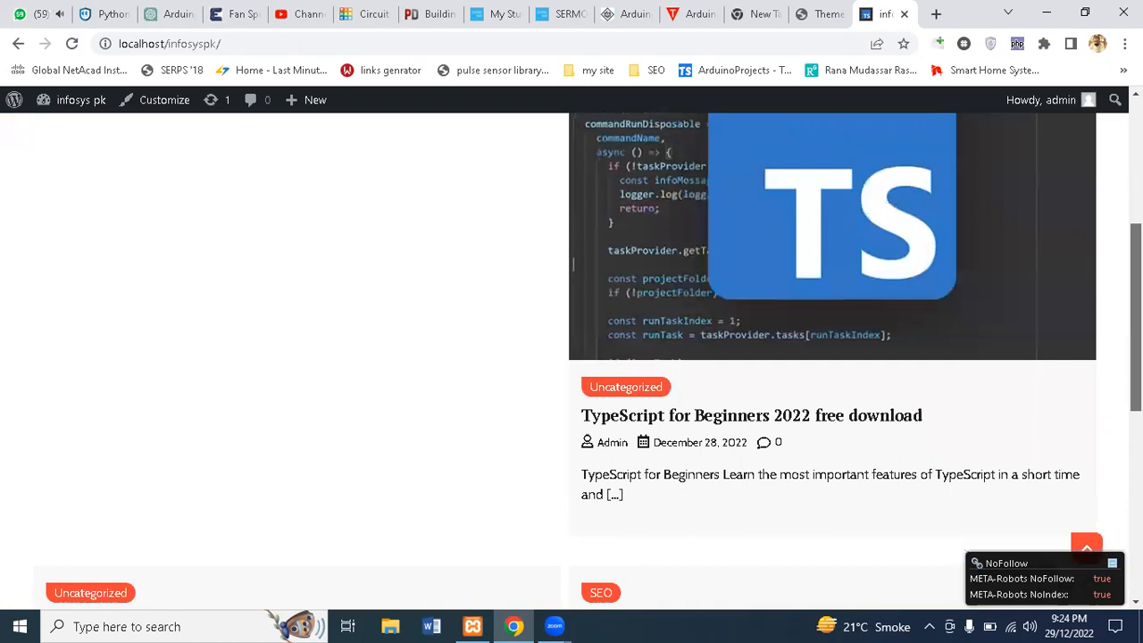
Search the web for upwork in a new browser tab and open the Upwork homepage from the results.
click(937, 15)
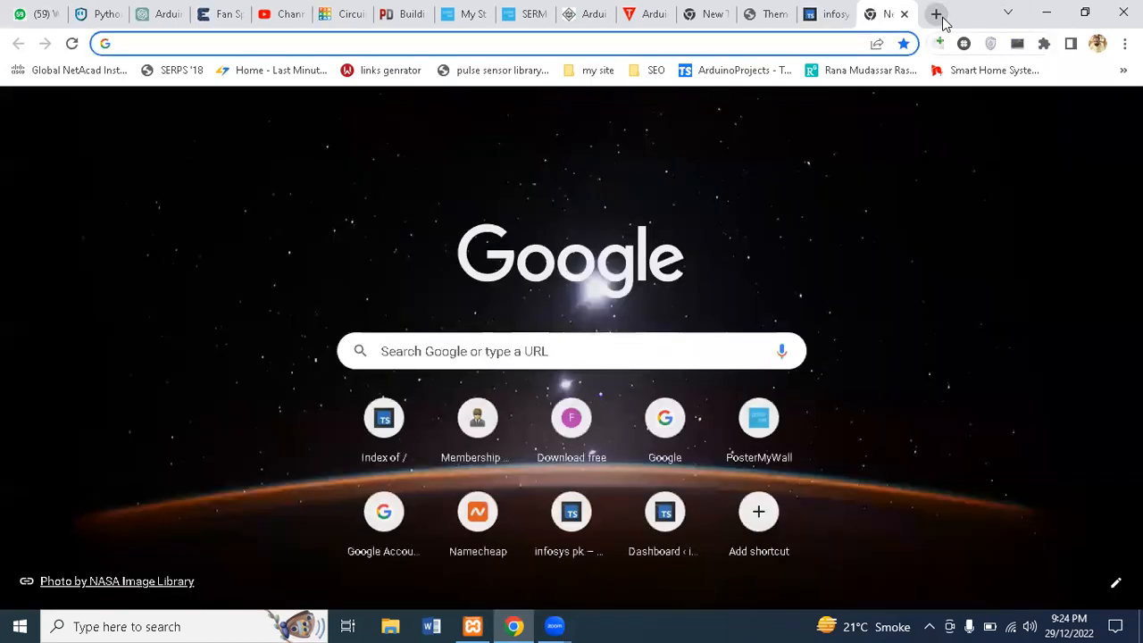
text(up)
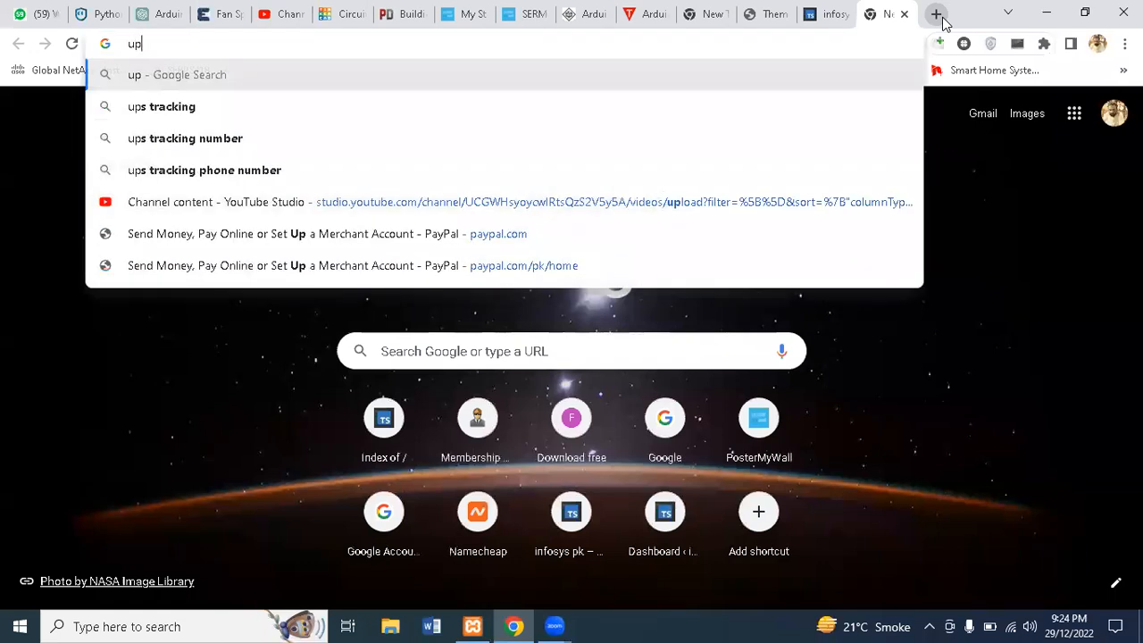
text(wor)
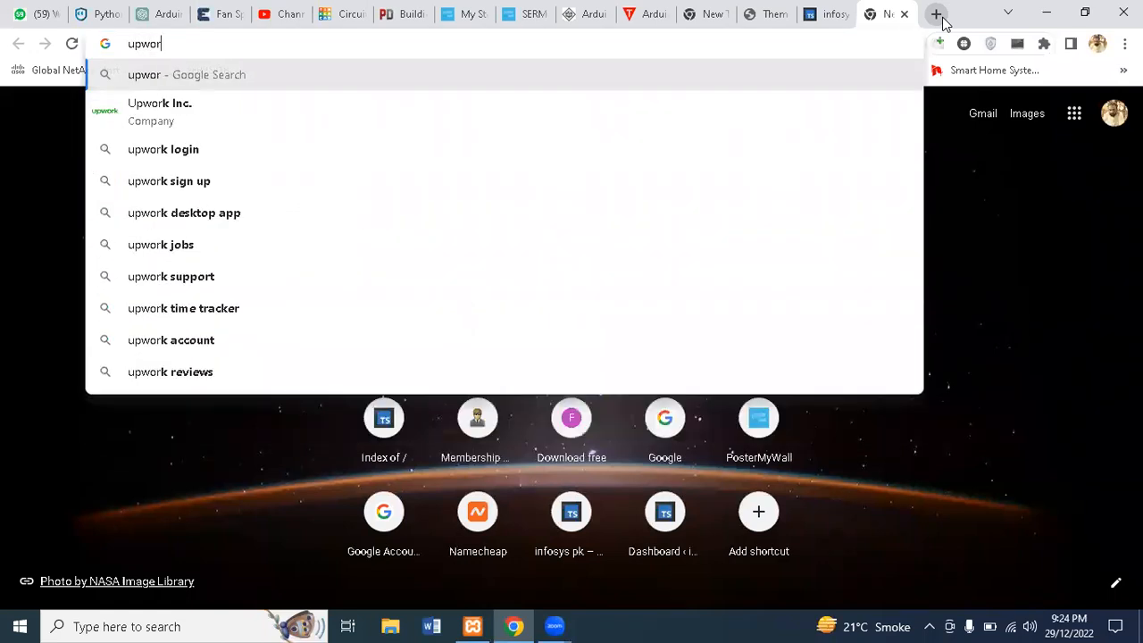
key(Down)
key(Return)
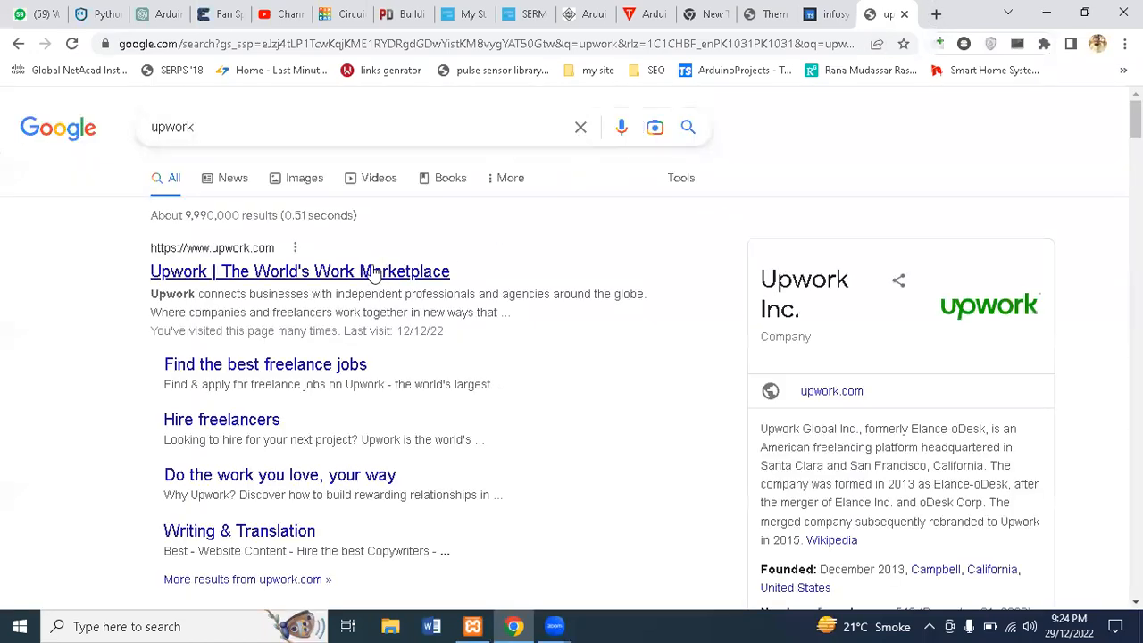
click(374, 271)
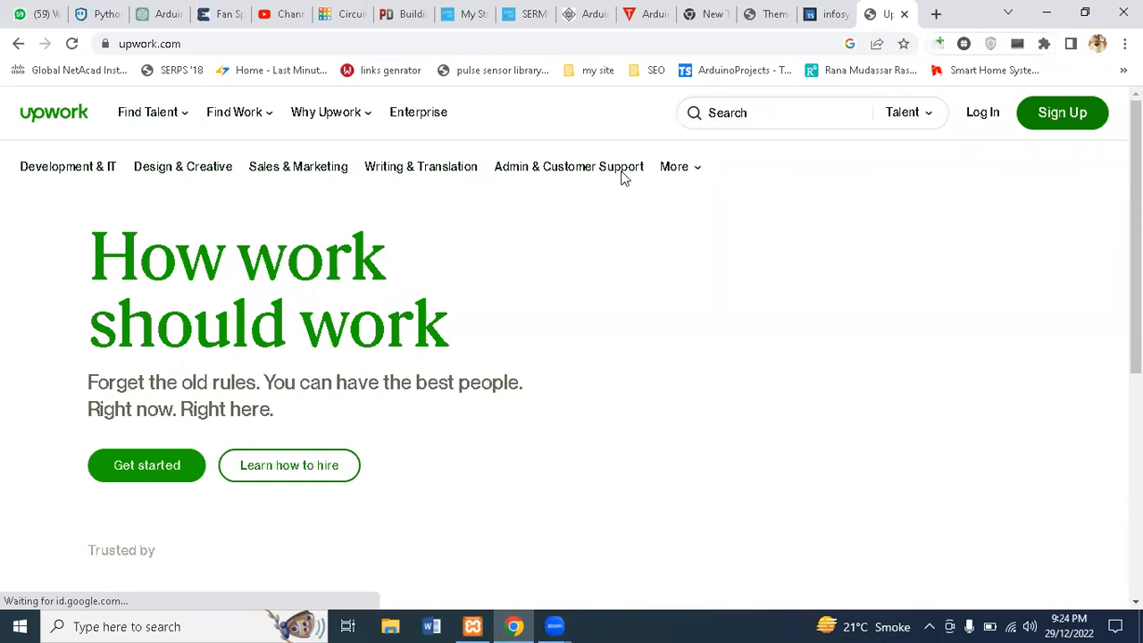
Search Upwork's Projects for "wordpress" and glance over the listed project offers.
click(913, 120)
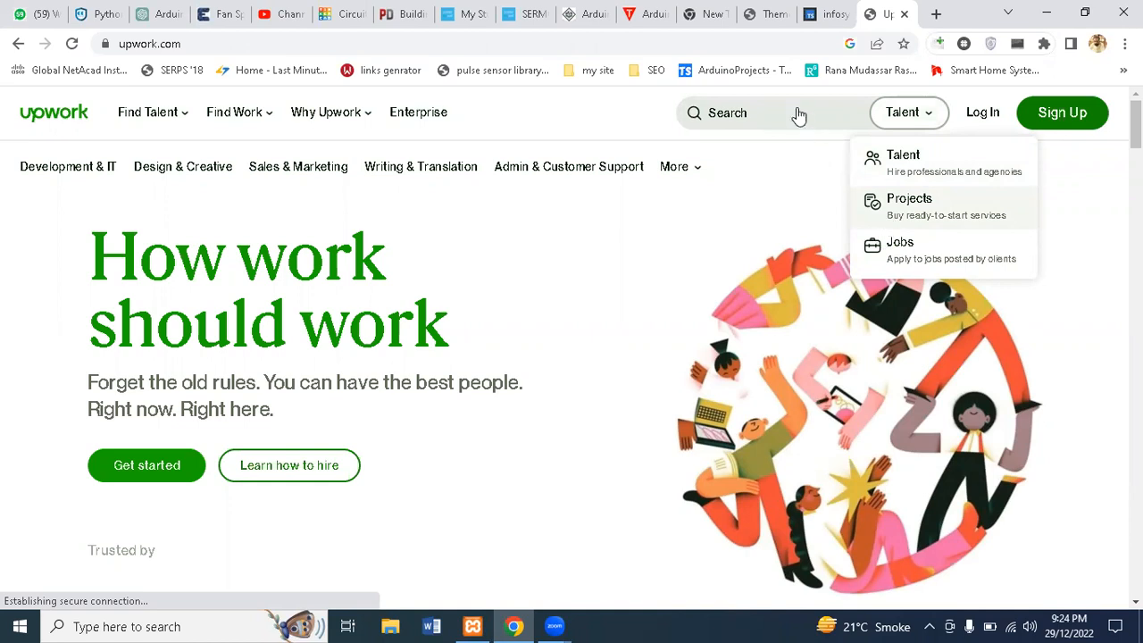
click(882, 209)
text(wordpress)
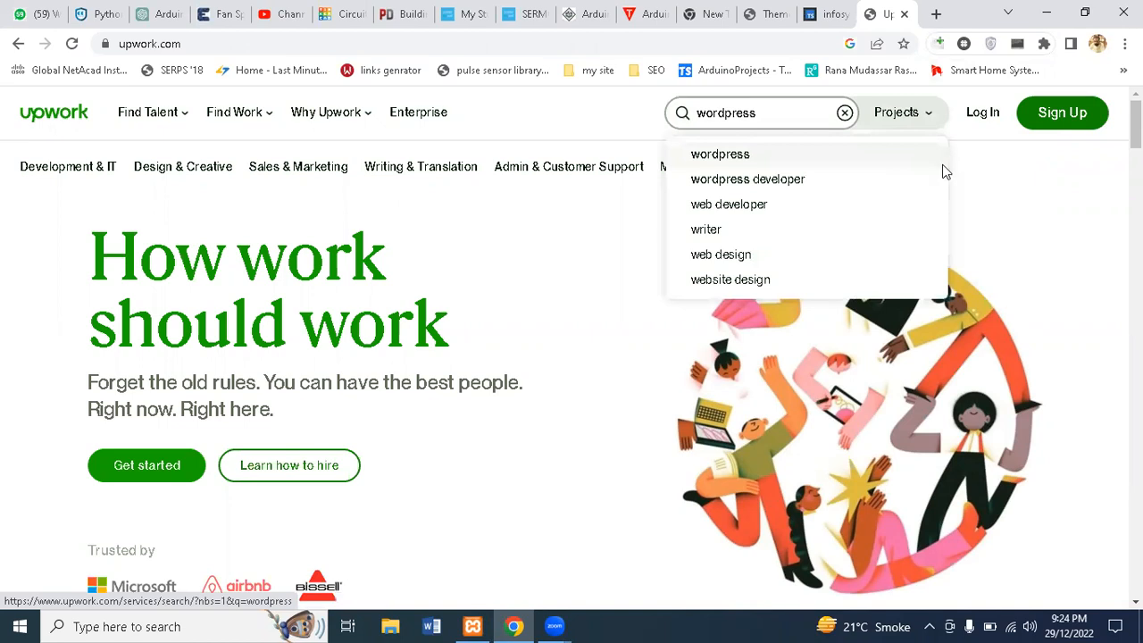
click(725, 156)
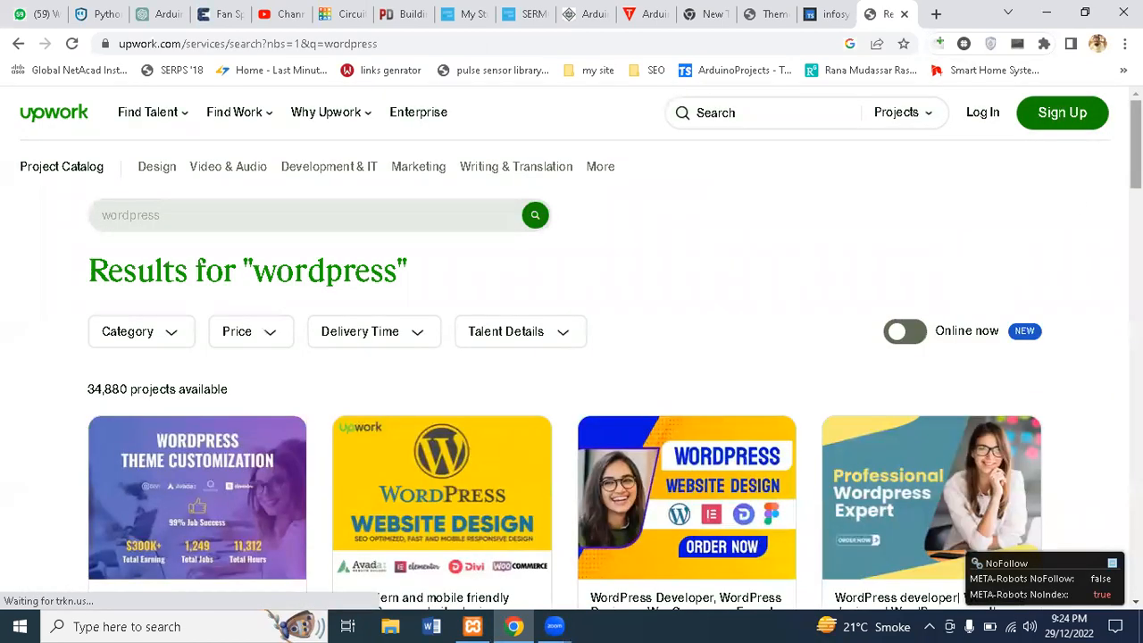
scroll(571, 375, down, 3)
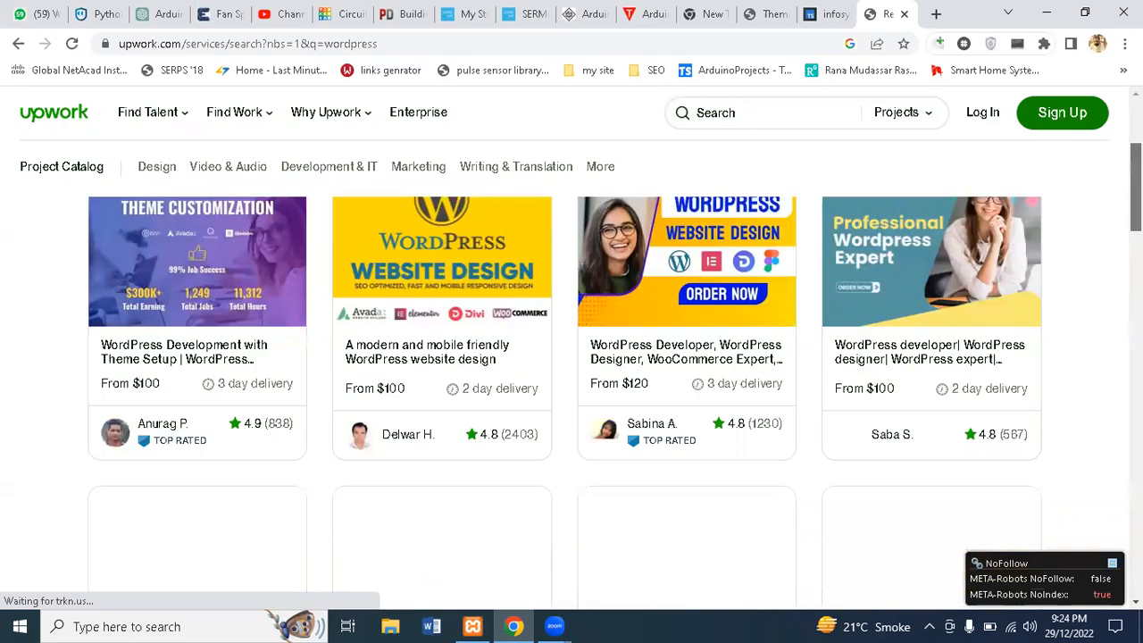
scroll(571, 375, up, 3)
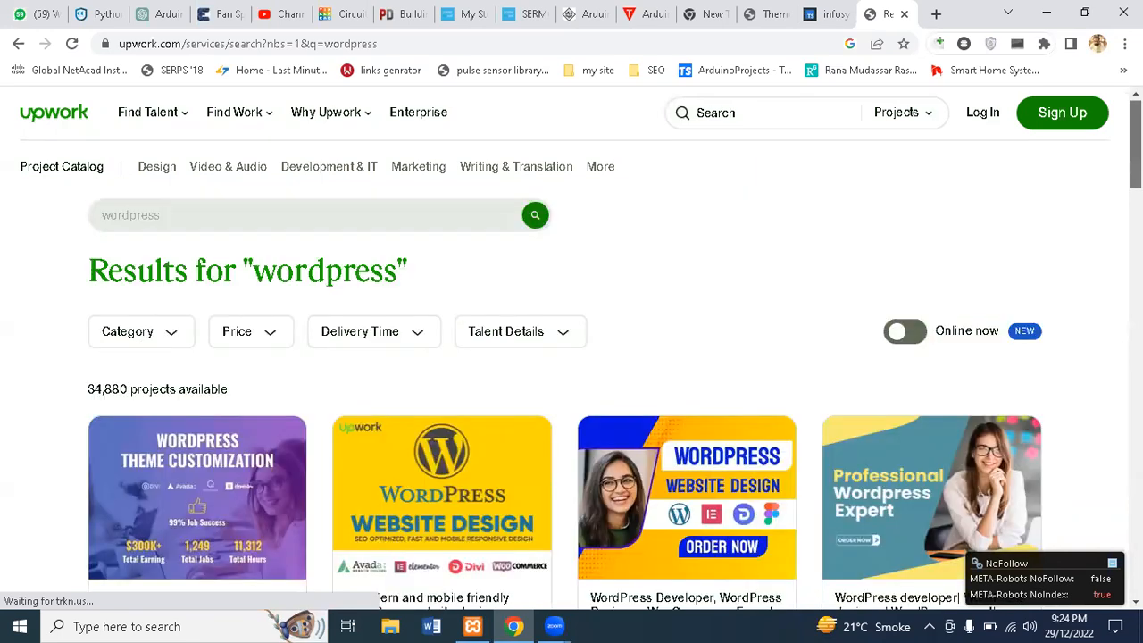
Search Upwork's Jobs for "wordpress" and accept all cookies on the results page.
click(919, 118)
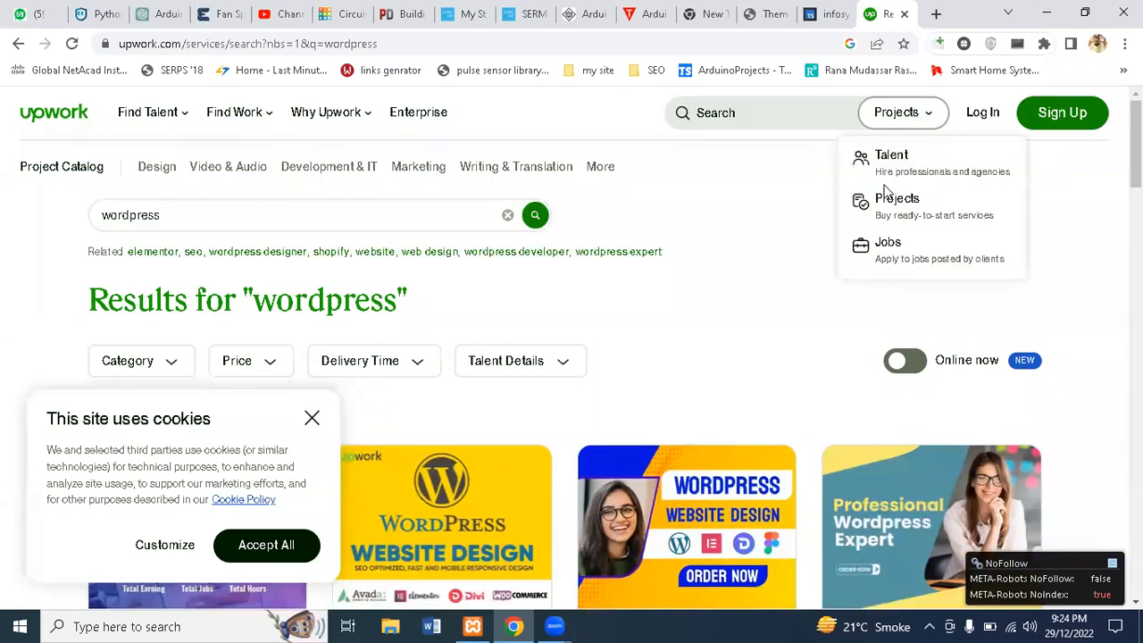
click(881, 250)
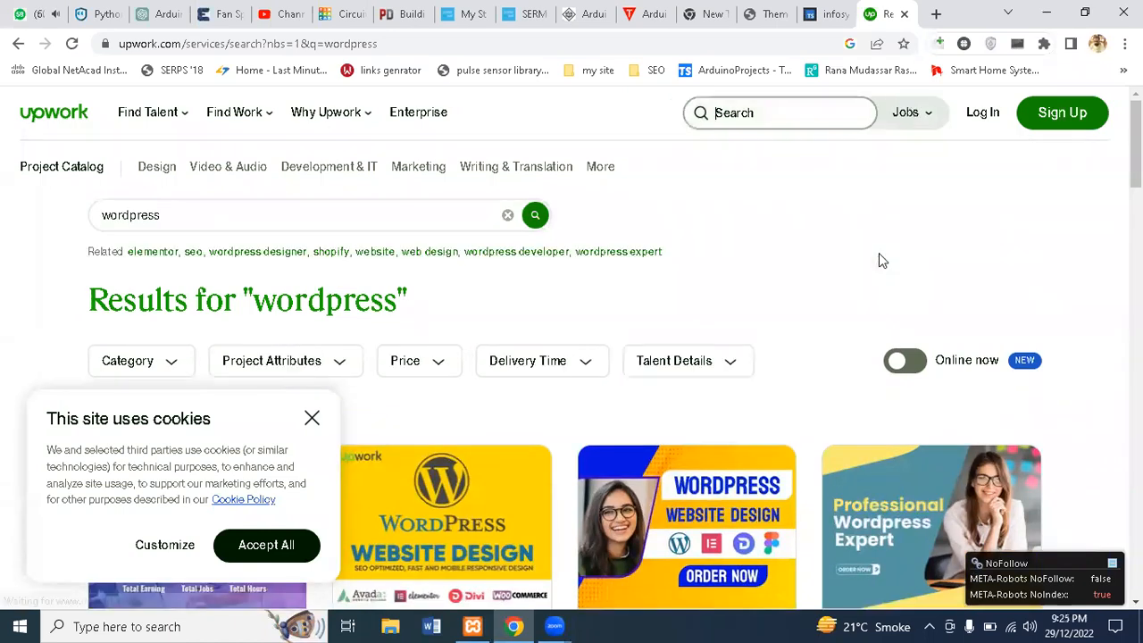
text(wo)
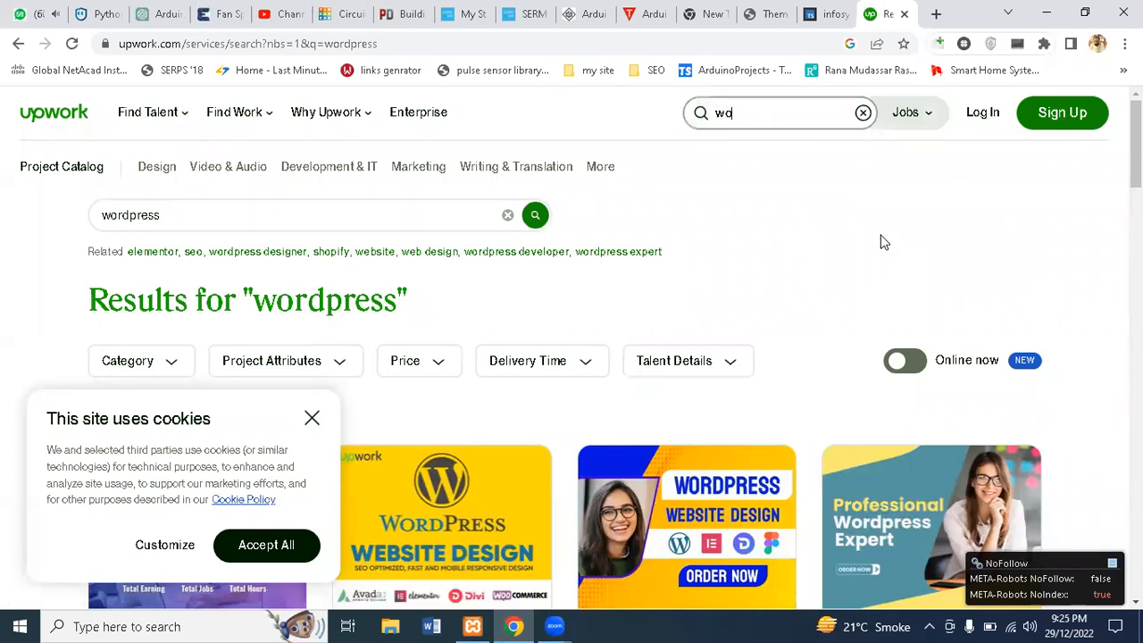
text(rdpress)
key(Return)
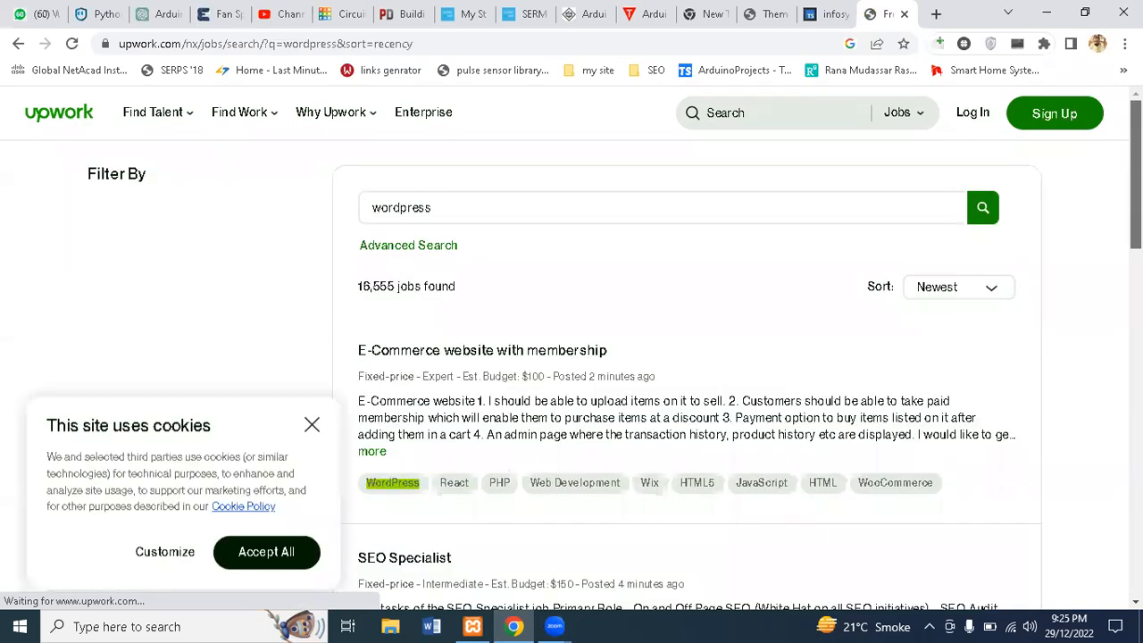
scroll(729, 171, down, 1)
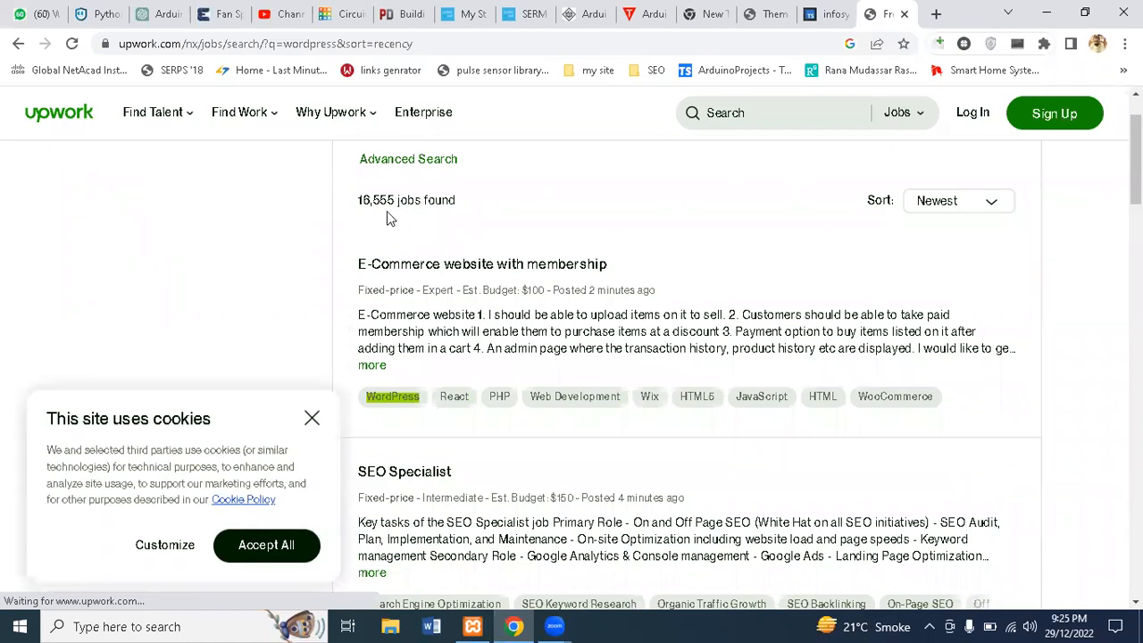
click(271, 561)
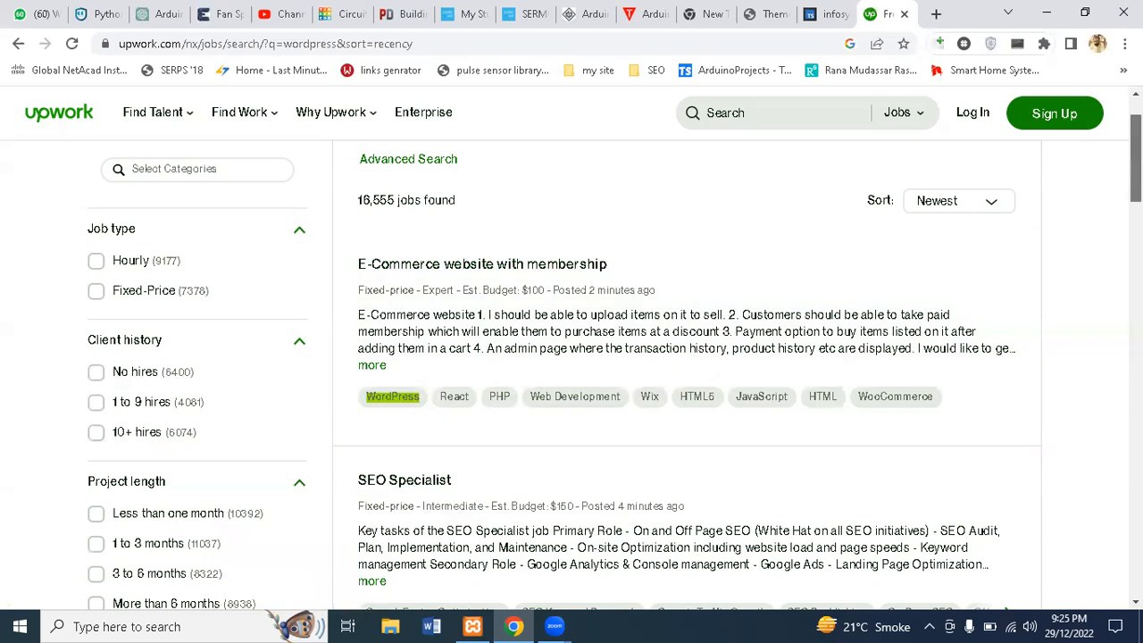
Look through the WordPress job listings, comparing their descriptions, budgets and required skills, and return to the filters.
scroll(686, 357, down, 4)
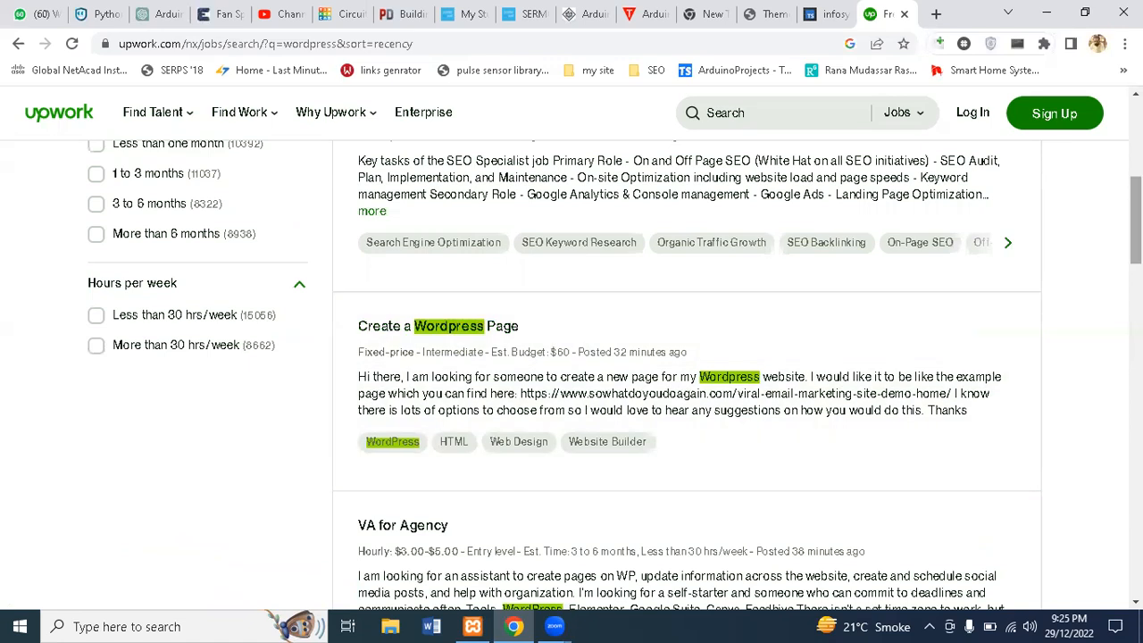
scroll(614, 375, down, 1)
scroll(686, 375, down, 3)
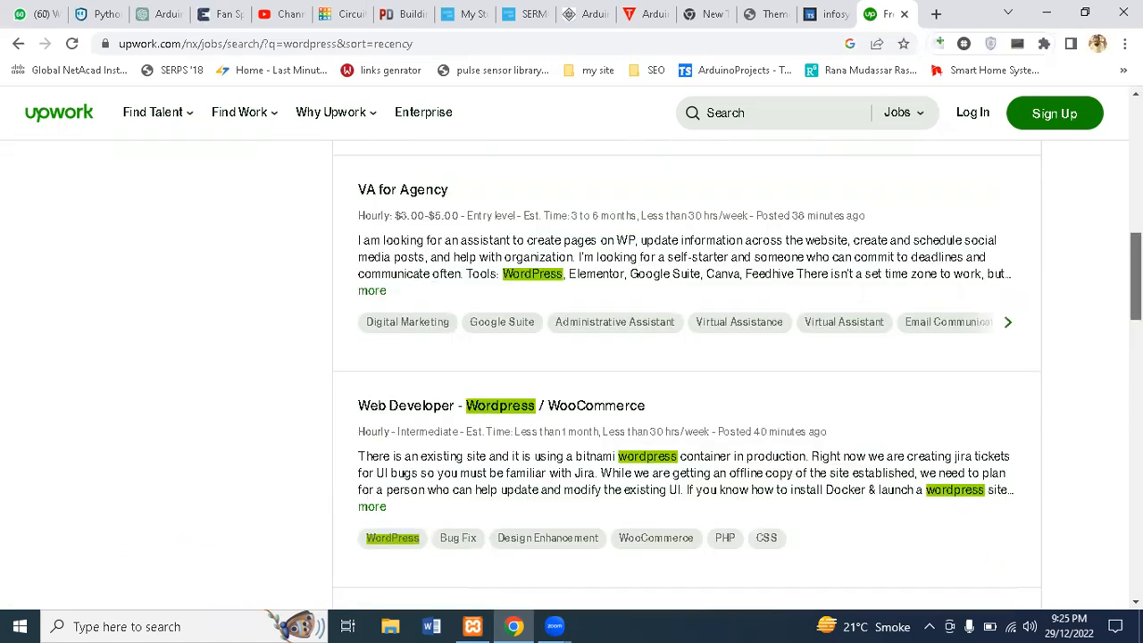
scroll(686, 375, down, 1)
scroll(686, 375, up, 1)
scroll(686, 375, down, 1)
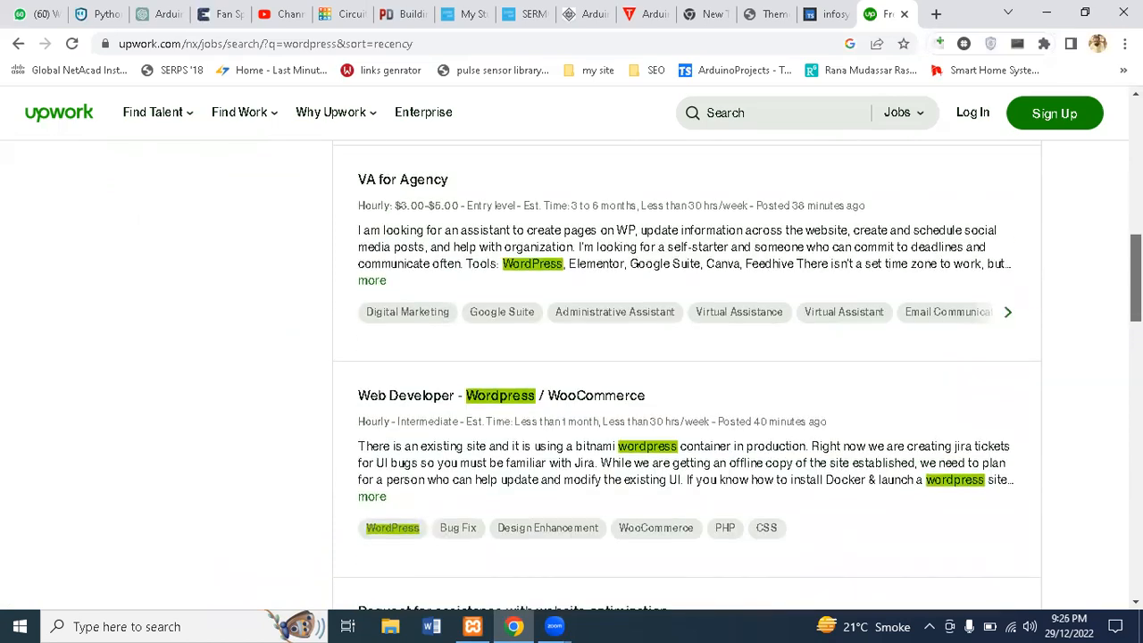
scroll(685, 374, down, 1)
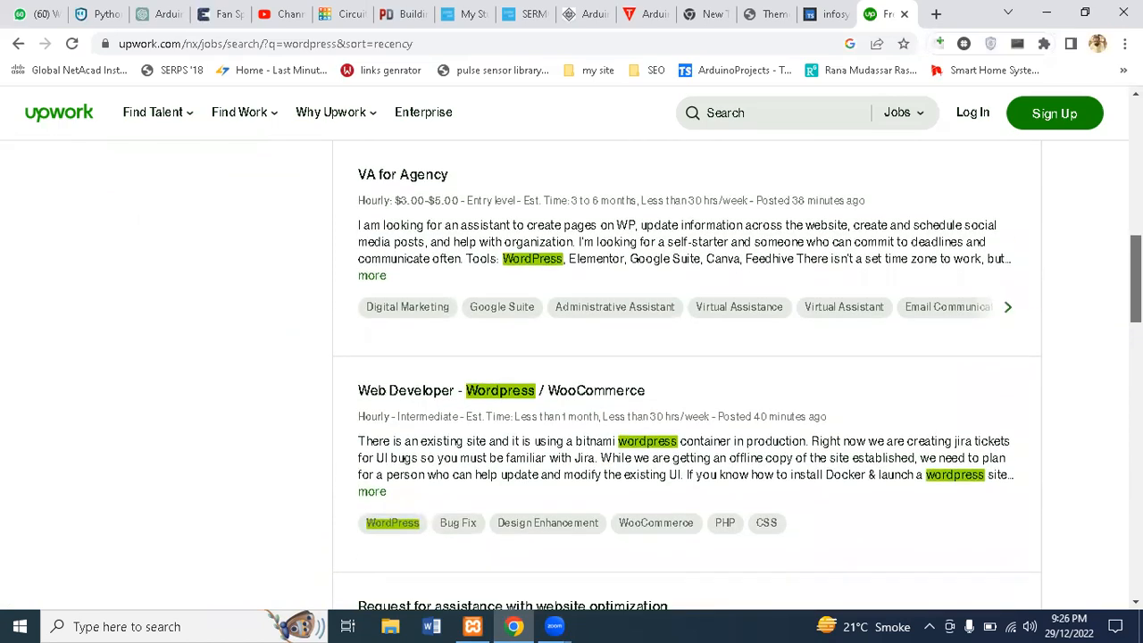
scroll(1100, 339, down, 3)
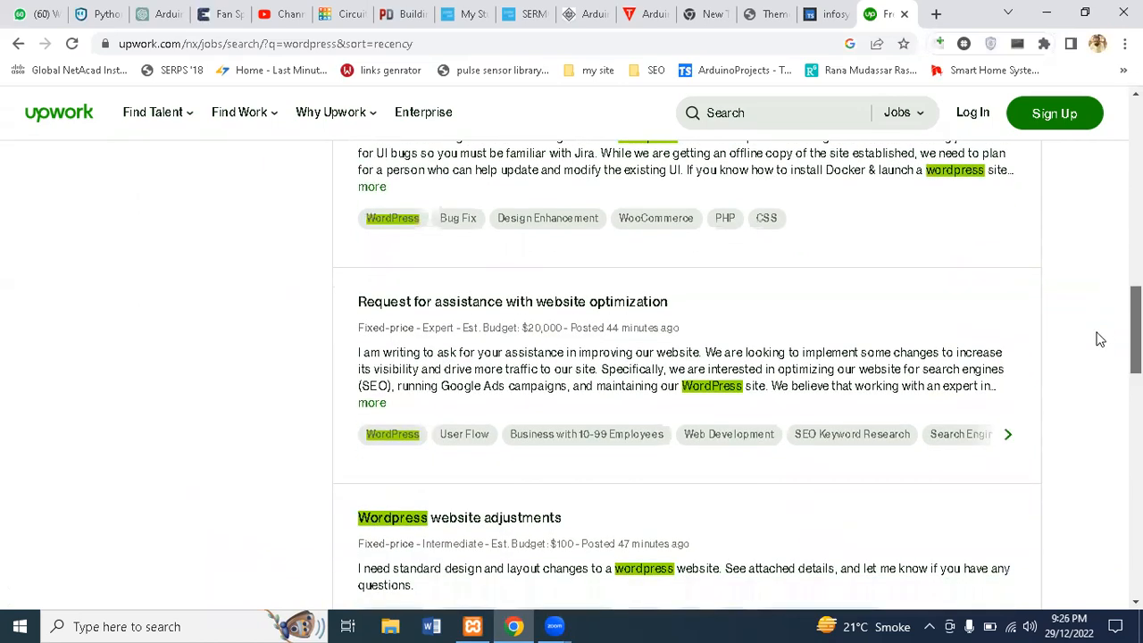
scroll(1099, 339, down, 2)
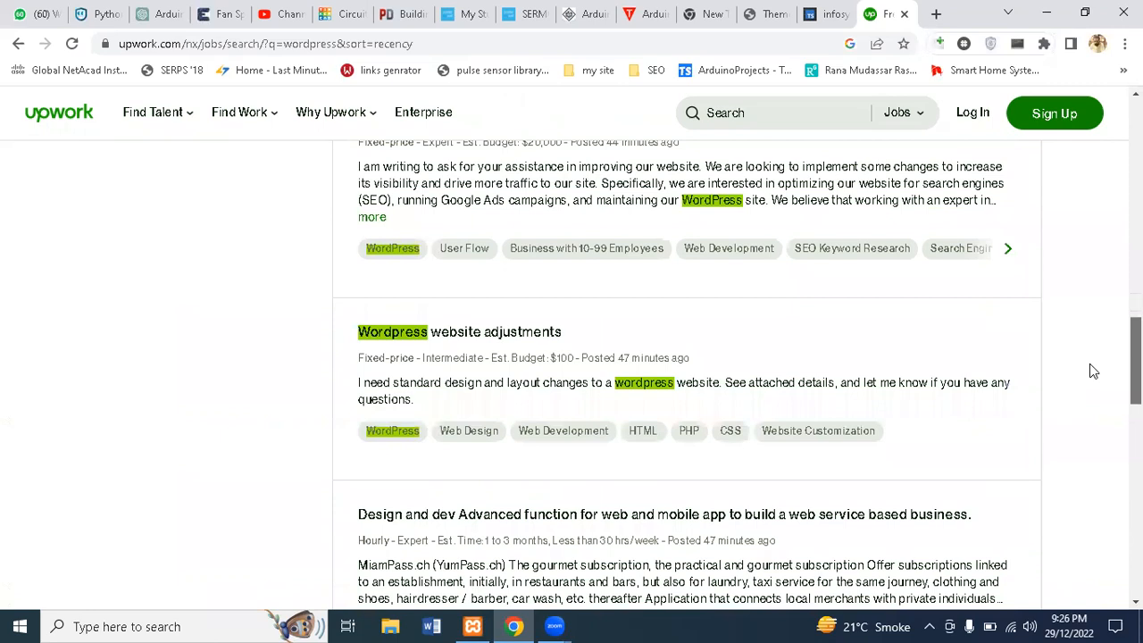
scroll(1089, 363, up, 6)
scroll(685, 375, up, 1)
scroll(1023, 176, up, 4)
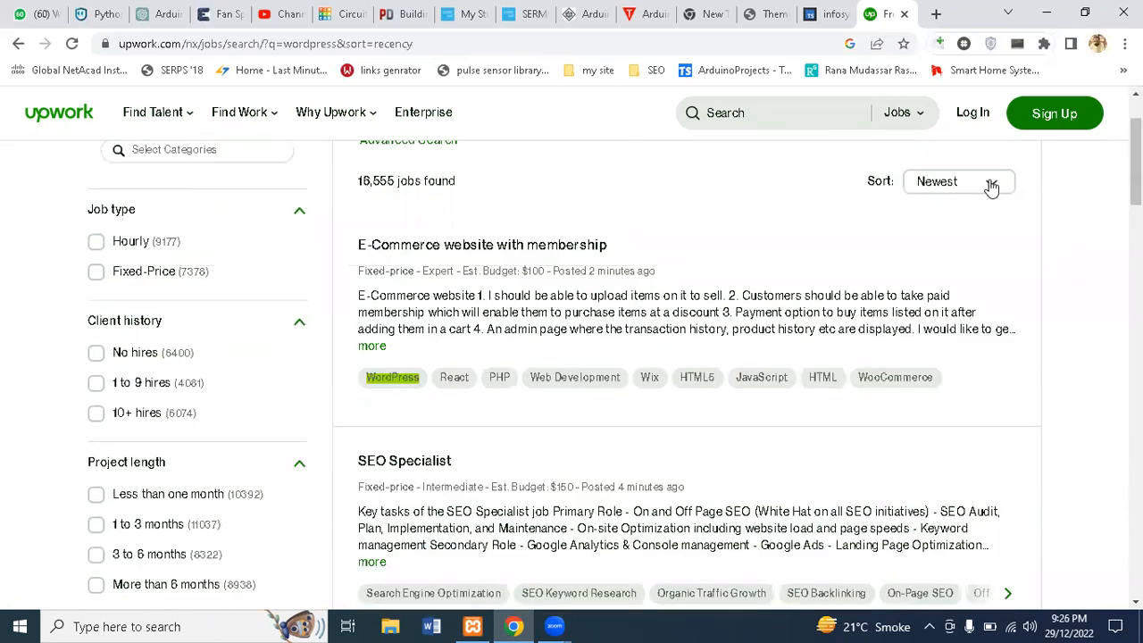
Filter the WordPress jobs to hourly work from clients with no hires.
click(96, 353)
click(154, 360)
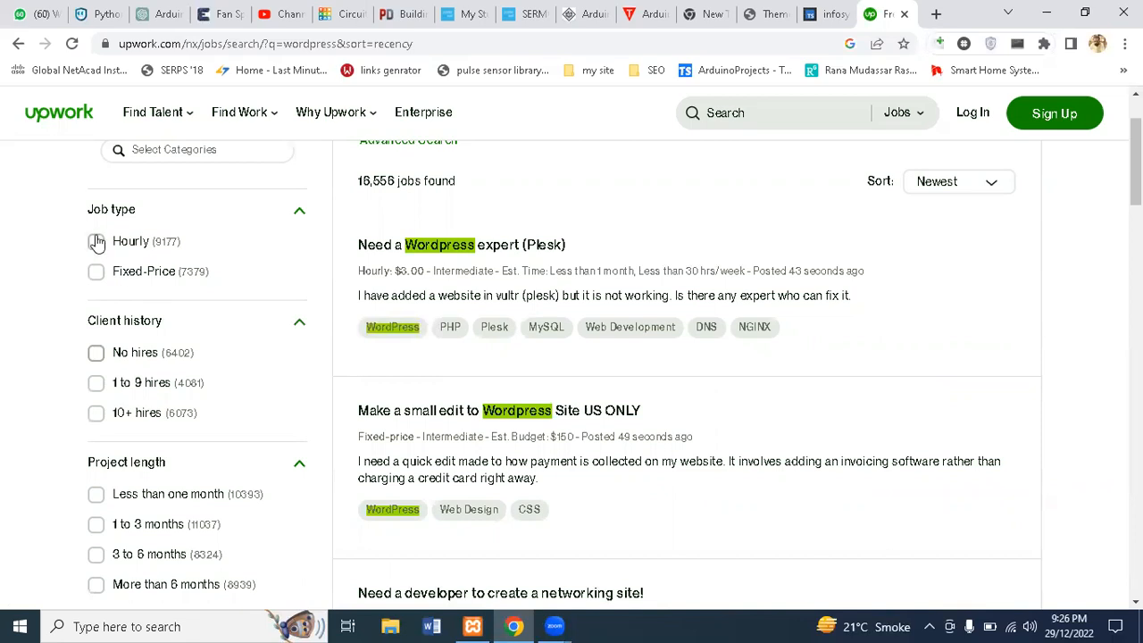
click(96, 353)
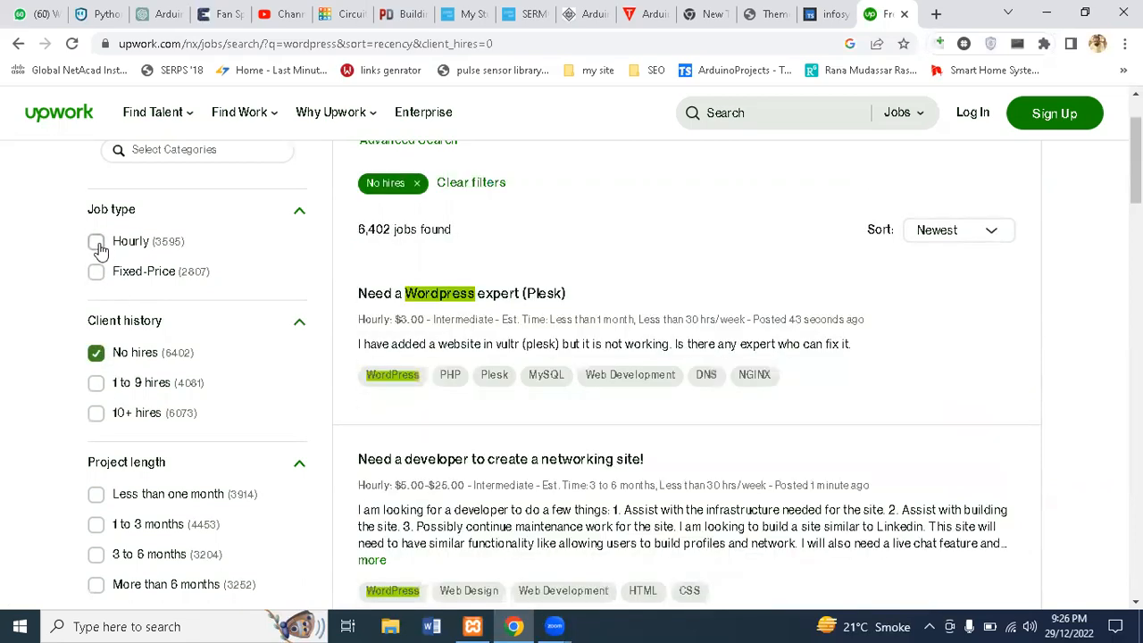
click(97, 243)
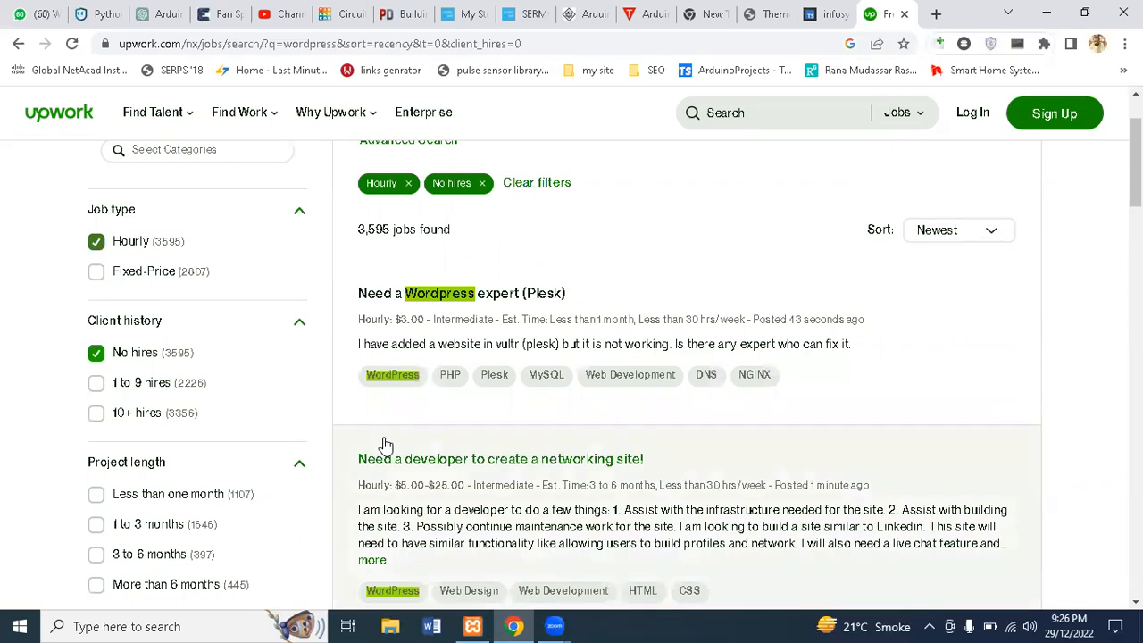
Review the details of the "Need a Wordpress expert (Plesk)" job and return to the filtered results.
click(457, 333)
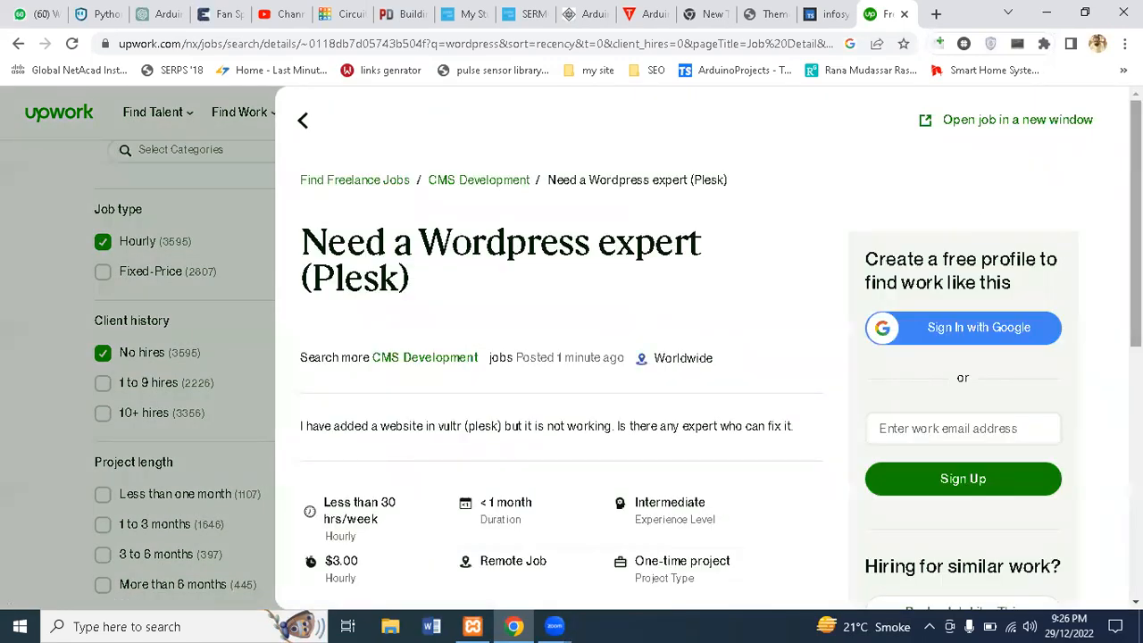
scroll(455, 327, down, 3)
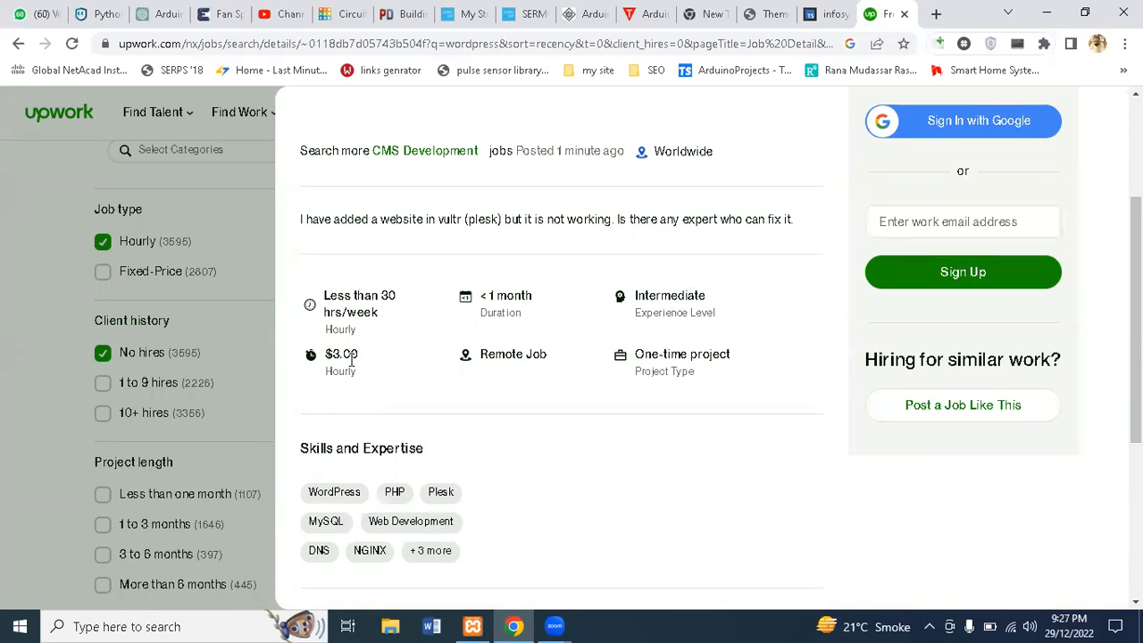
drag(1135, 325, 1135, 228)
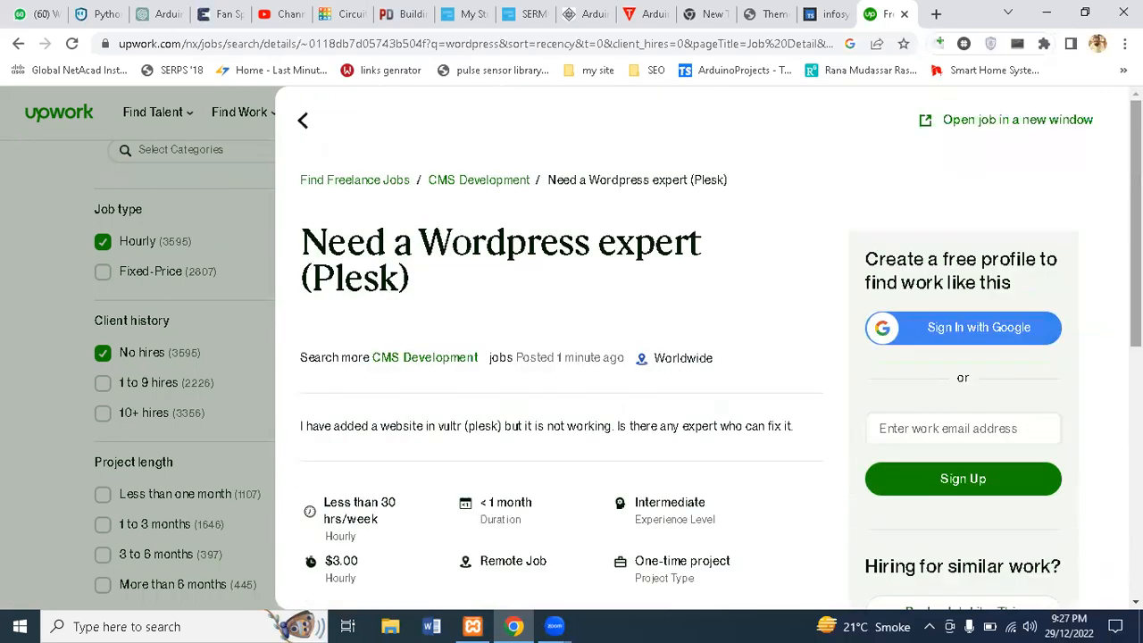
click(305, 125)
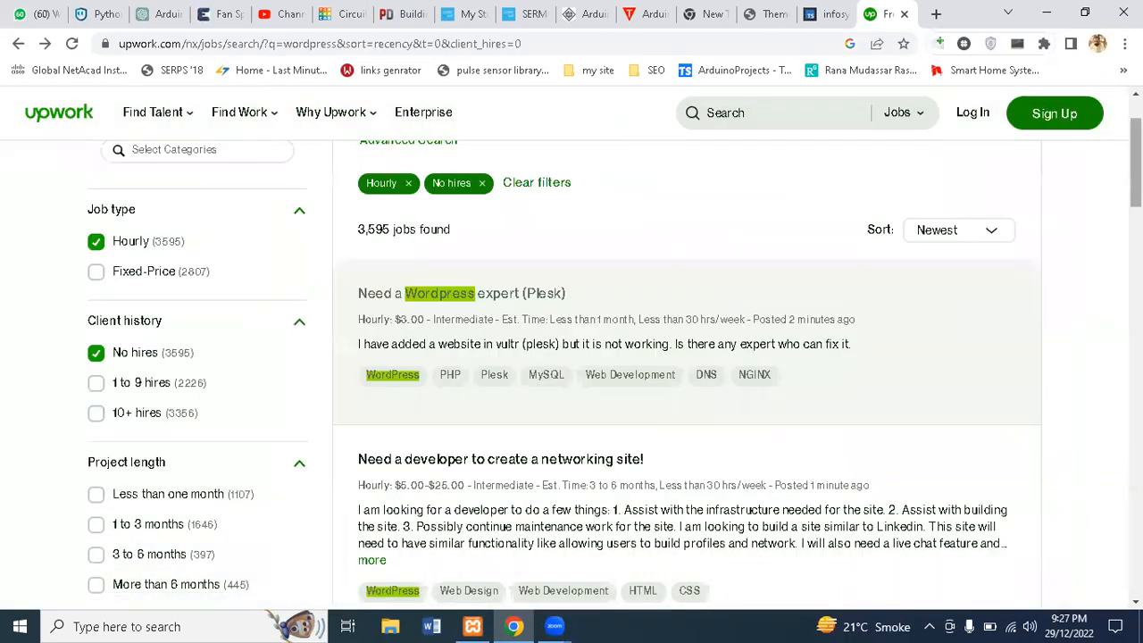
Review the details of the "Need a developer to create a networking site!" job, and return to browse further down the results.
scroll(633, 283, down, 2)
scroll(633, 283, down, 2)
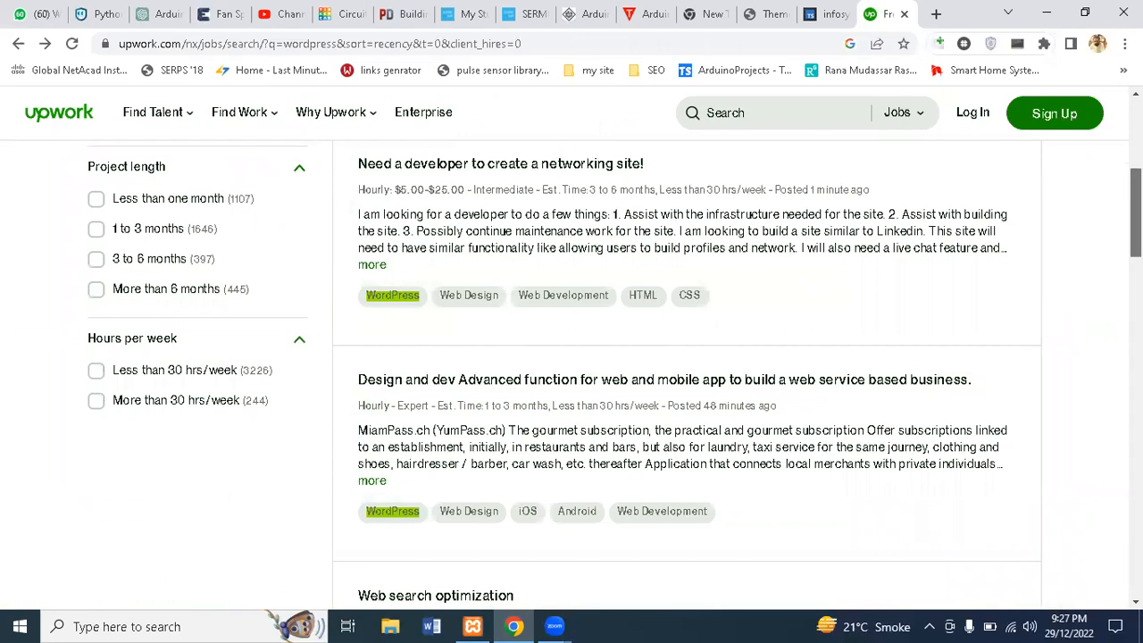
drag(1135, 212, 1135, 213)
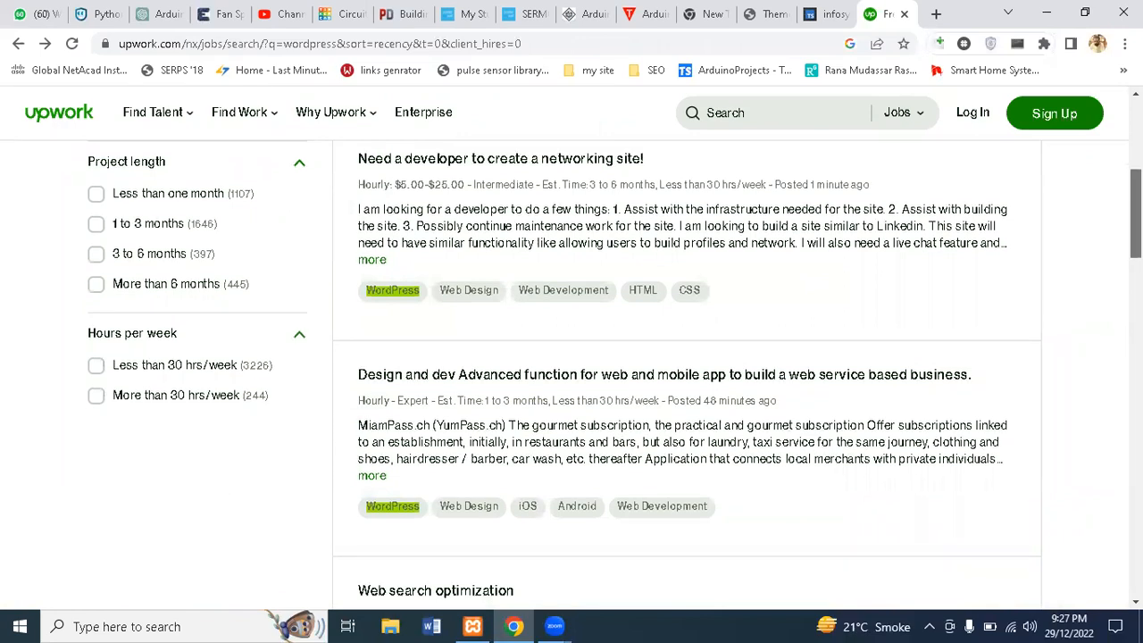
click(730, 210)
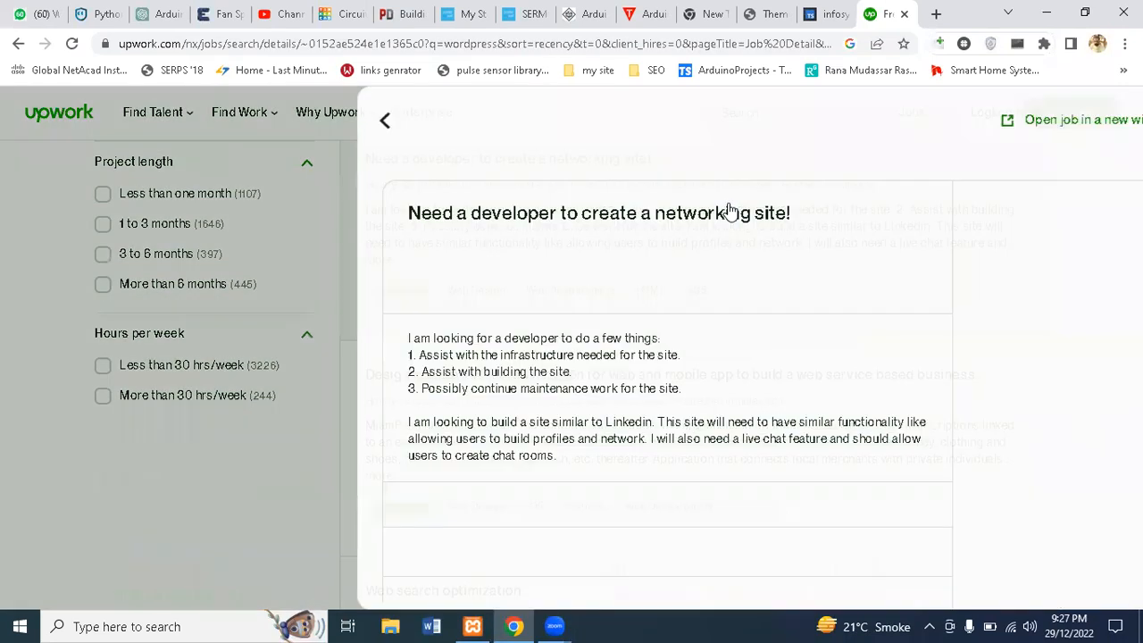
scroll(938, 214, down, 1)
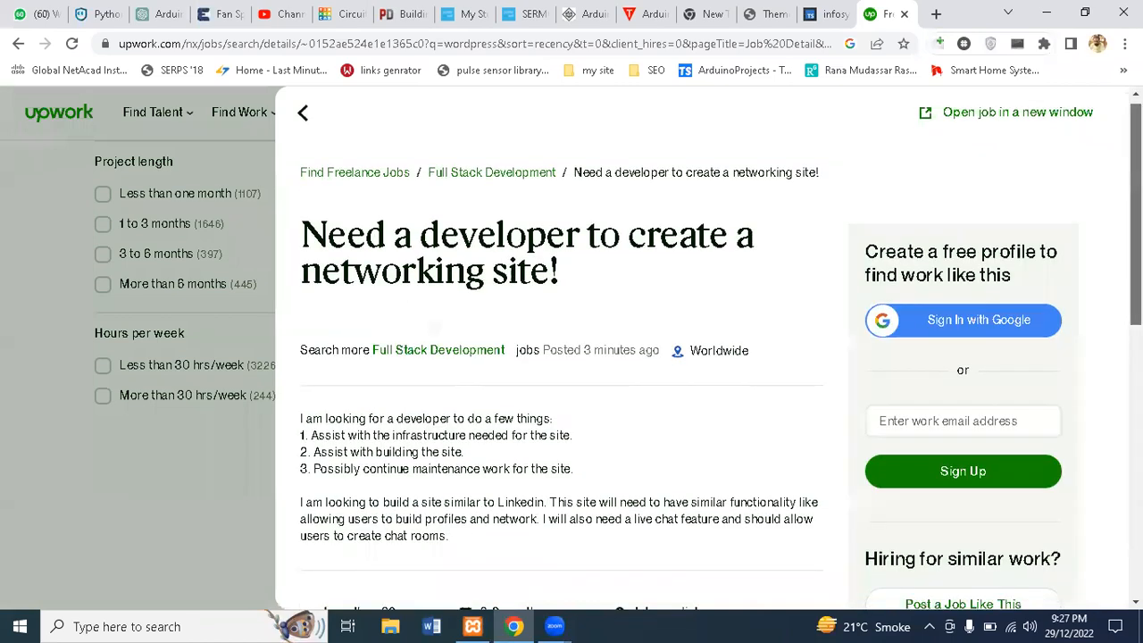
scroll(721, 345, down, 1)
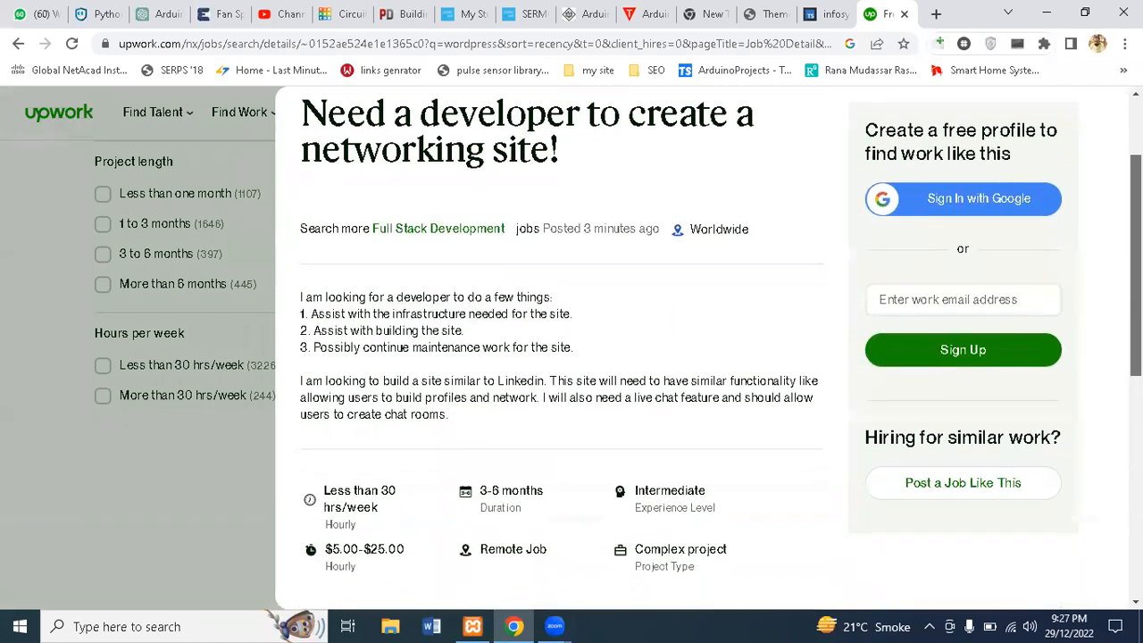
scroll(791, 329, down, 1)
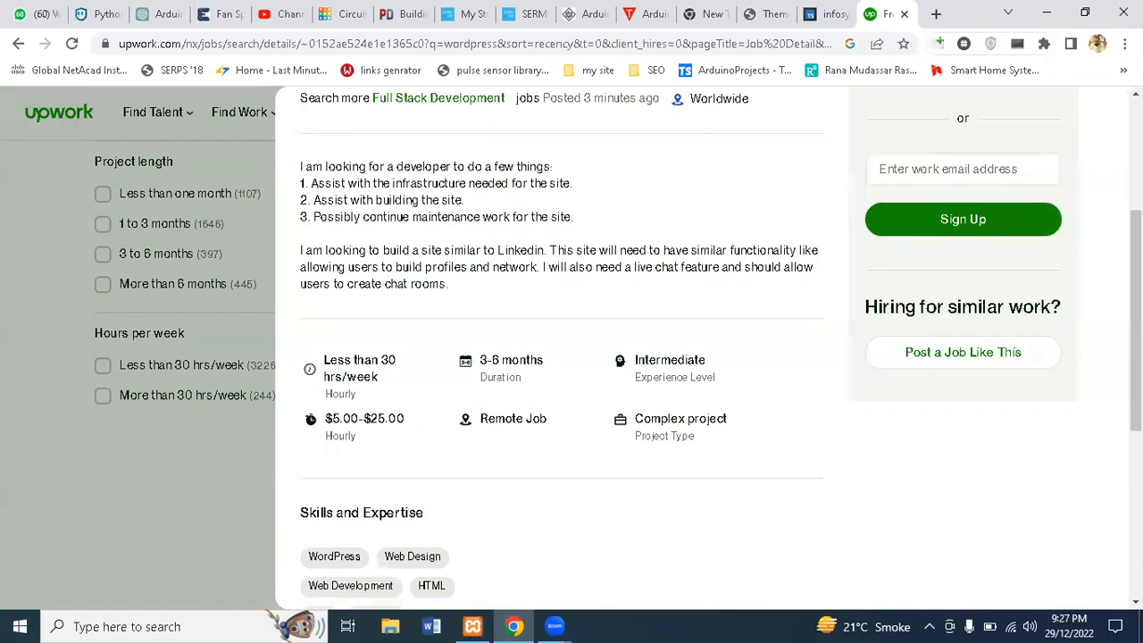
scroll(562, 351, down, 1)
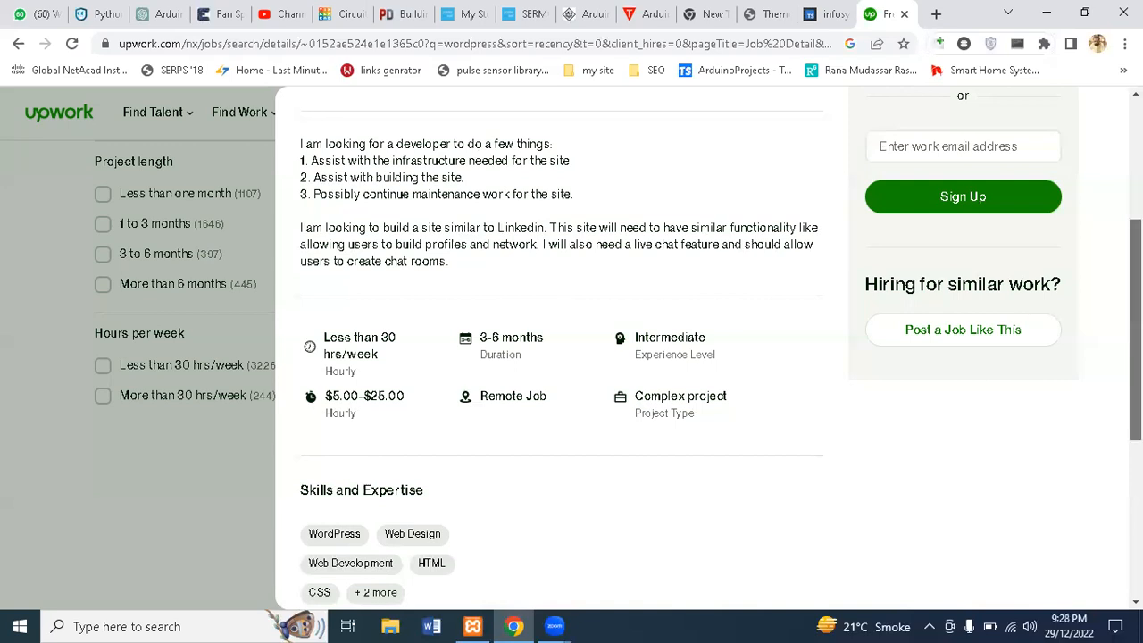
scroll(1135, 331, up, 3)
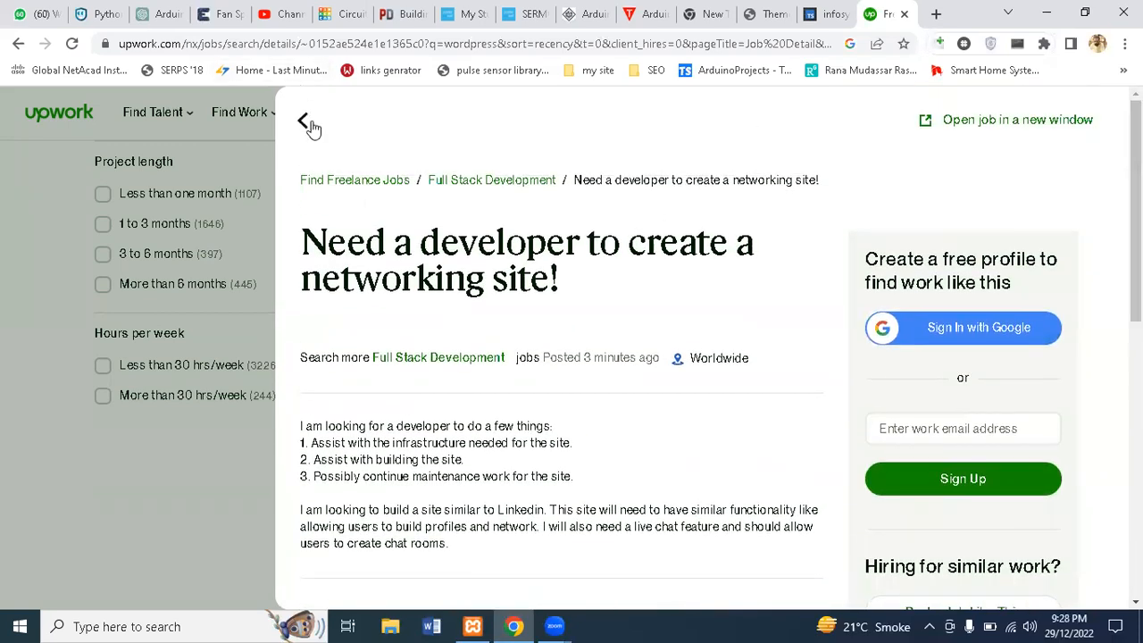
click(304, 122)
mouse_move(375, 125)
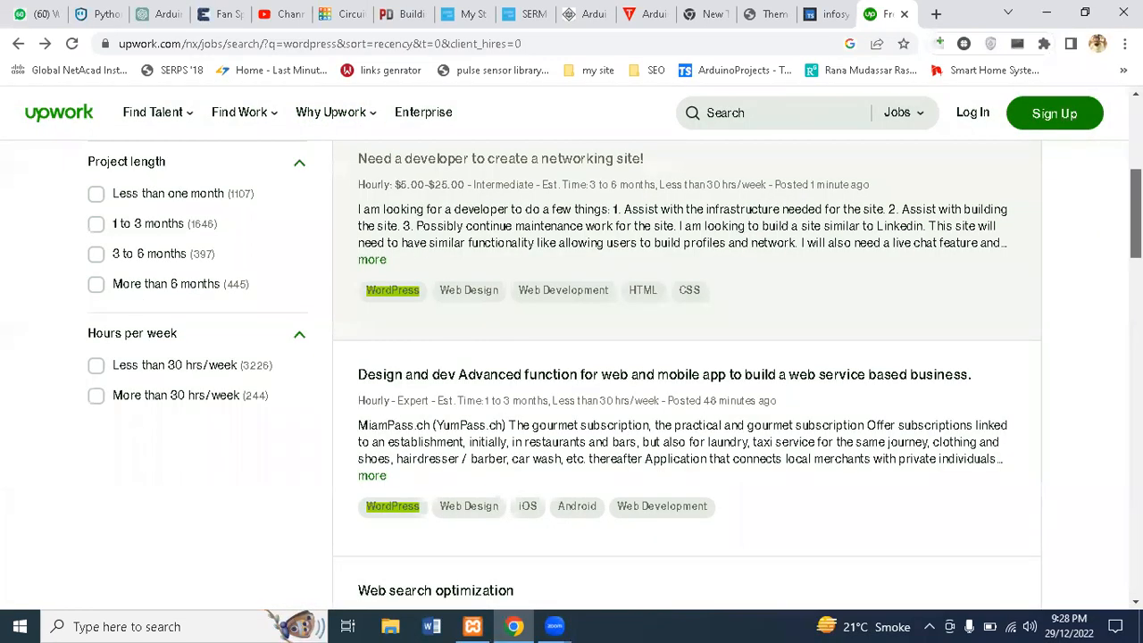
scroll(1135, 268, down, 3)
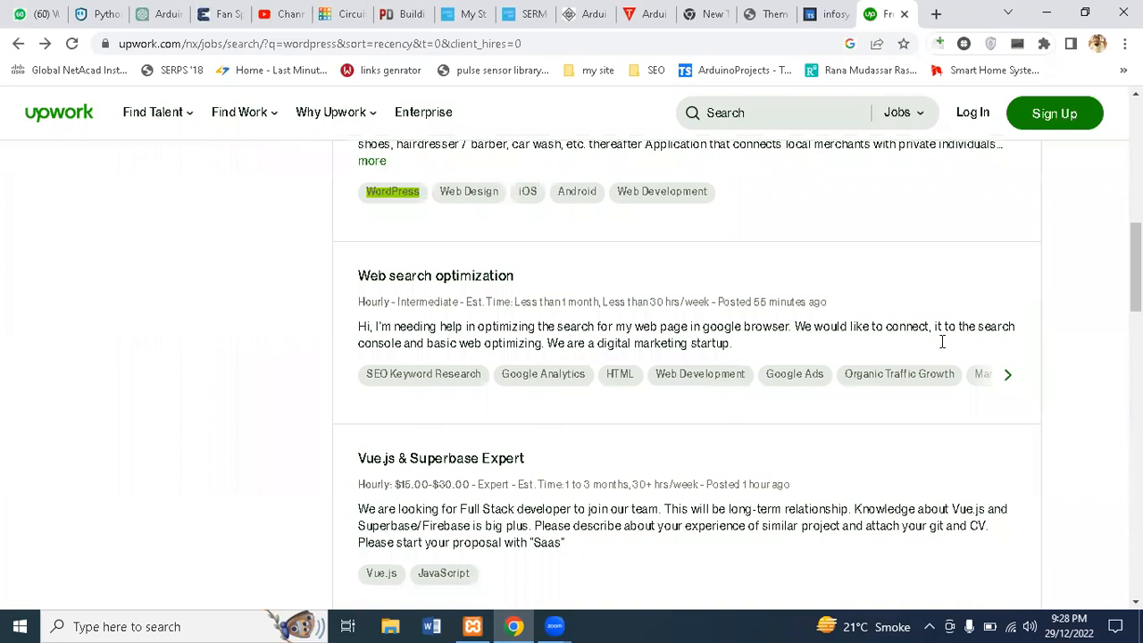